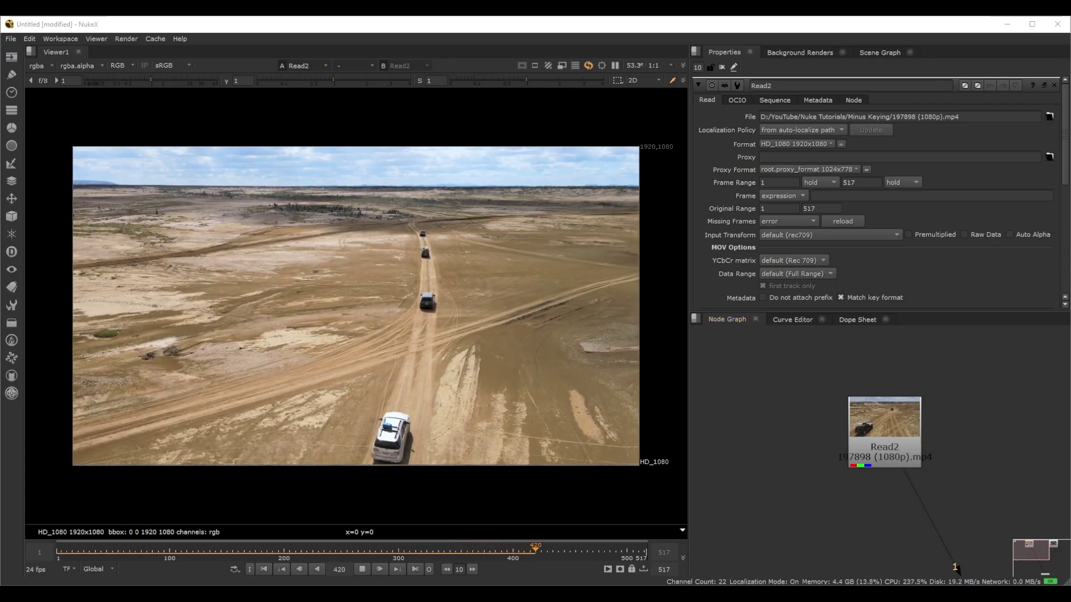
# Step: Open the Project Settings and limit the number of open properties panels to 1
pyautogui.click(571, 553)
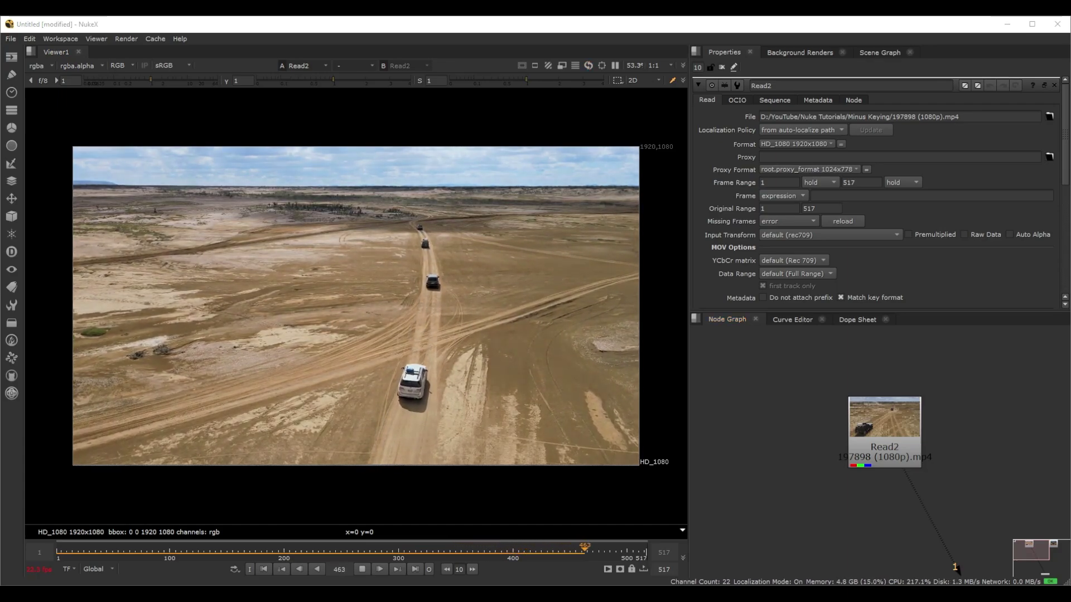
pyautogui.moveTo(571, 555)
pyautogui.mouseDown()
pyautogui.moveTo(594, 551)
pyautogui.moveTo(570, 555)
pyautogui.mouseUp()
pyautogui.press('s')
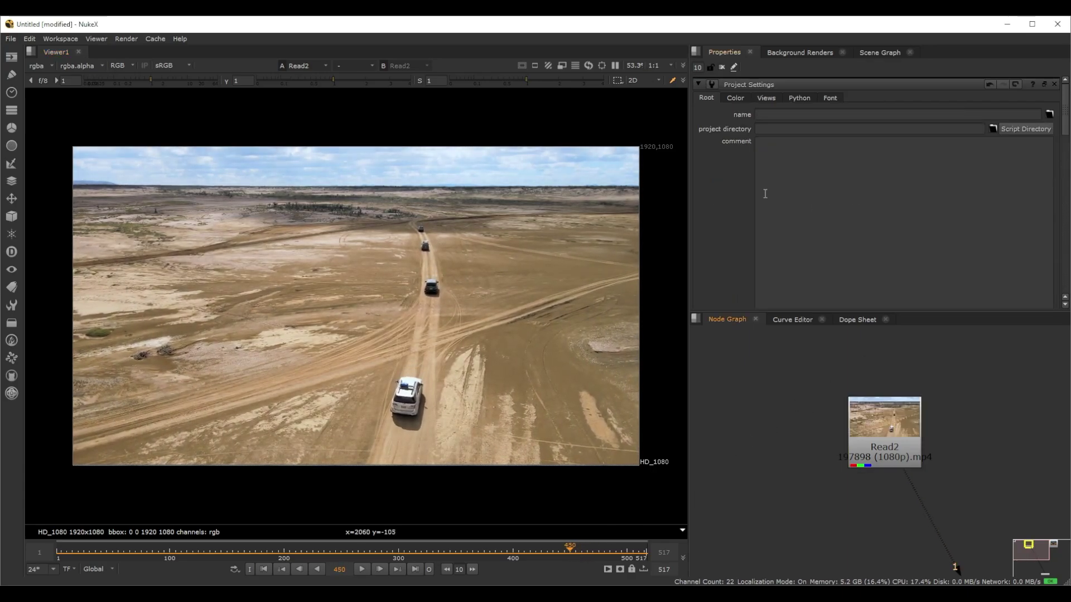
pyautogui.doubleClick(697, 67)
pyautogui.write('1')
pyautogui.press('Return')
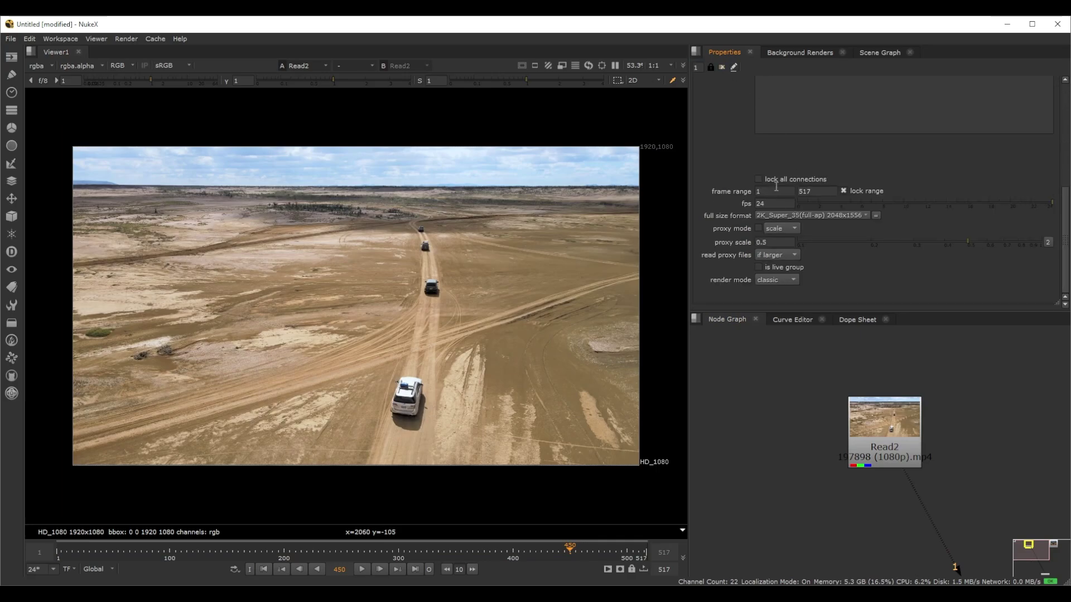
# Step: Set the project frame range to start at frame 60 and end at frame 450
pyautogui.write('60')
pyautogui.press('Return')
pyautogui.press('Tab')
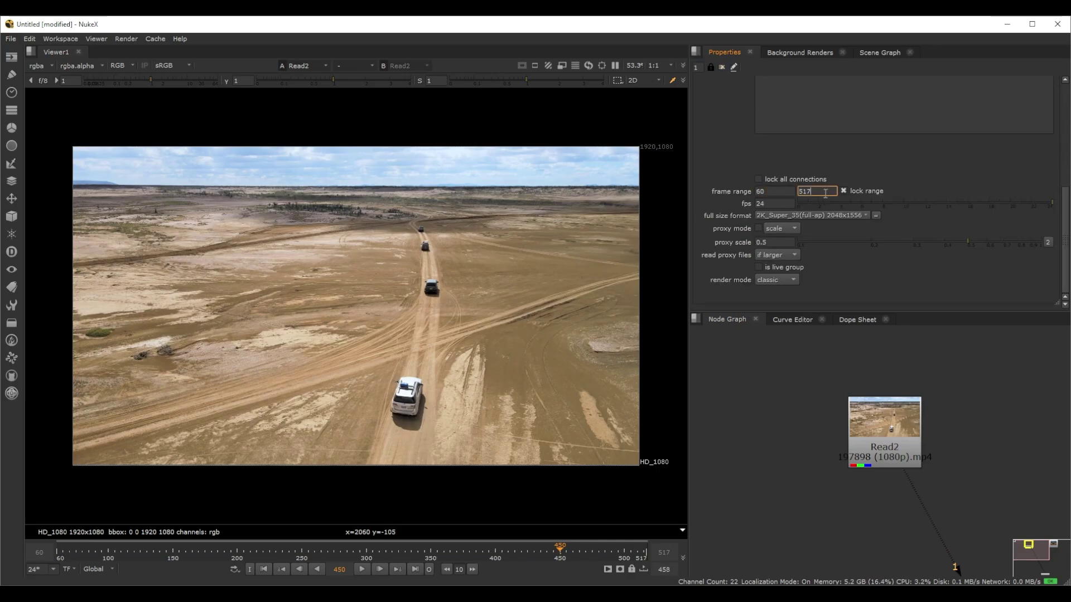
pyautogui.write('450')
pyautogui.press('Return')
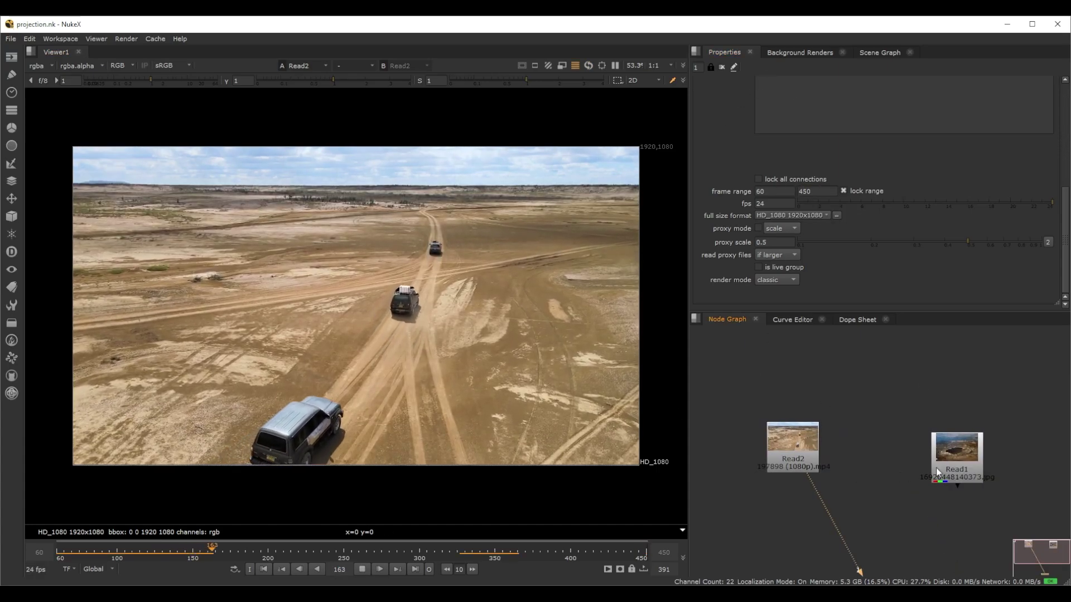
# Step: Show the crater image Read1 in the viewer, stop playback and examine the crater up close
pyautogui.scroll(2, 979, 534)
pyautogui.moveTo(953, 442); pyautogui.dragTo(903, 432)
pyautogui.press('1')
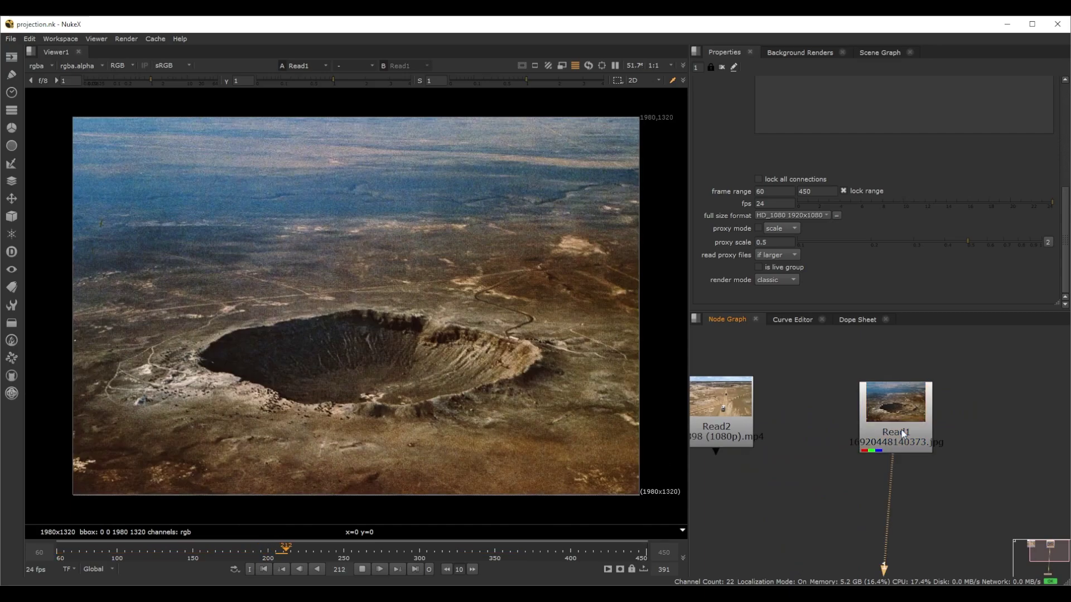
pyautogui.click(361, 569)
pyautogui.scroll(-3, 511, 357)
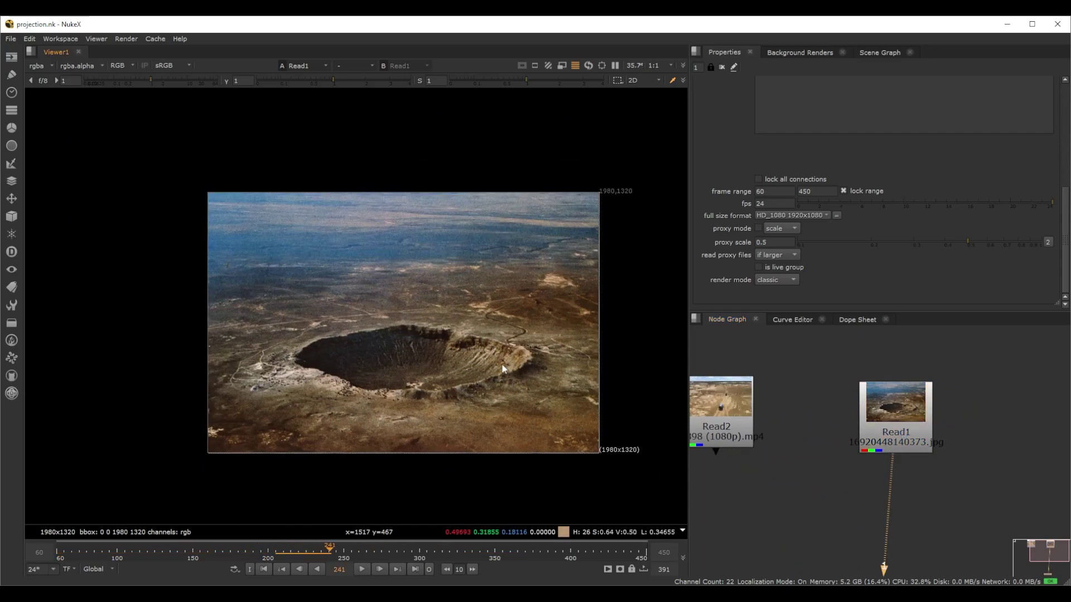
pyautogui.scroll(3, 436, 390)
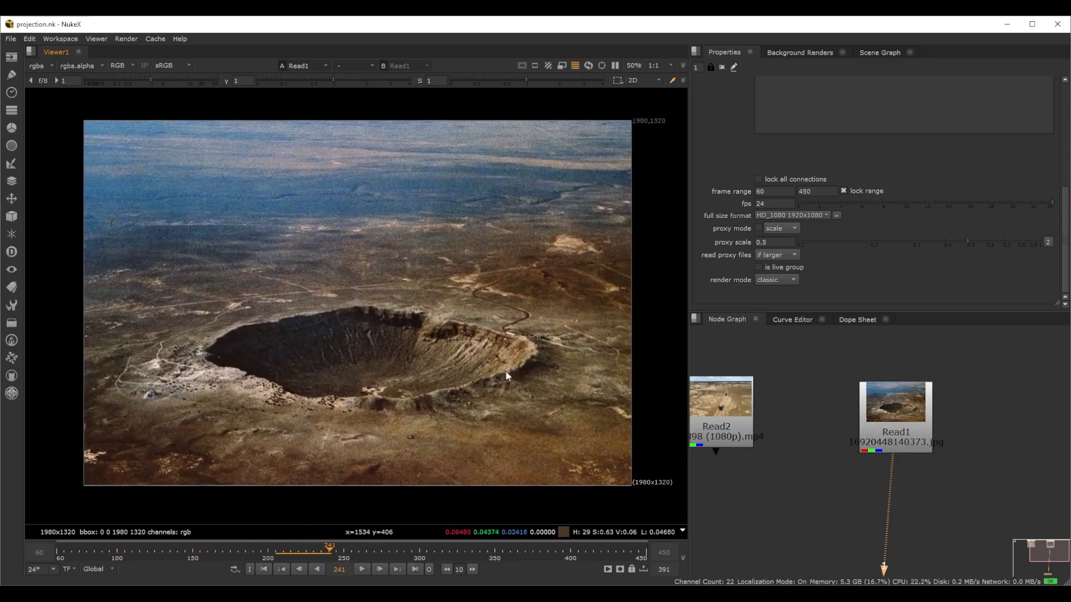
pyautogui.scroll(6, 470, 239)
pyautogui.scroll(1, 351, 290)
pyautogui.scroll(-7, 477, 357)
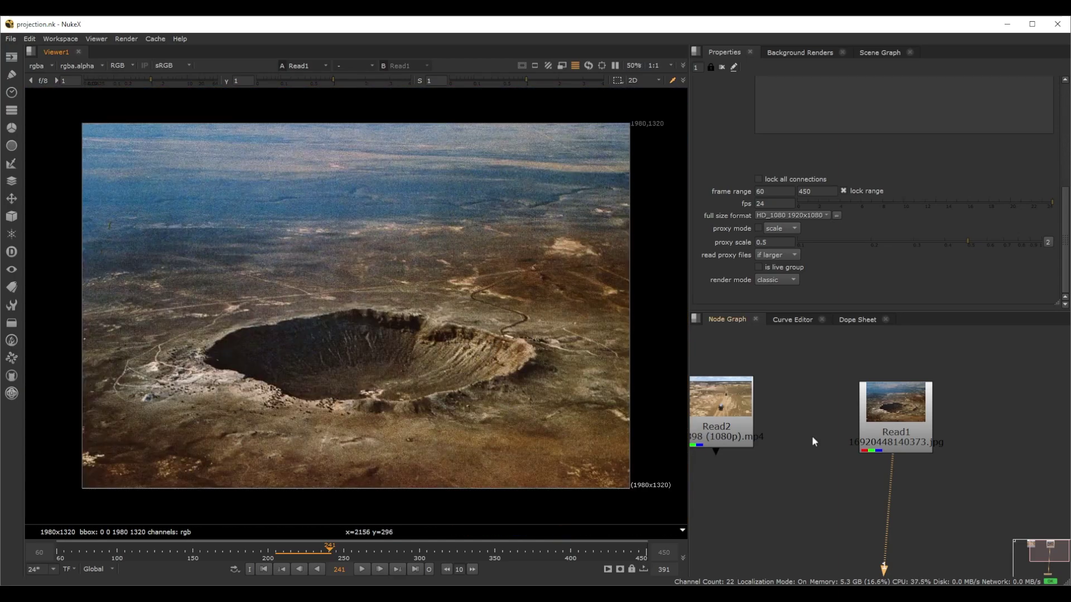
# Step: Compare the Read2 desert footage with the Read1 crater image by showing them alternately in the viewer
pyautogui.scroll(-2, 867, 434)
pyautogui.moveTo(868, 433); pyautogui.dragTo(882, 437, button='middle')
pyautogui.click(797, 413)
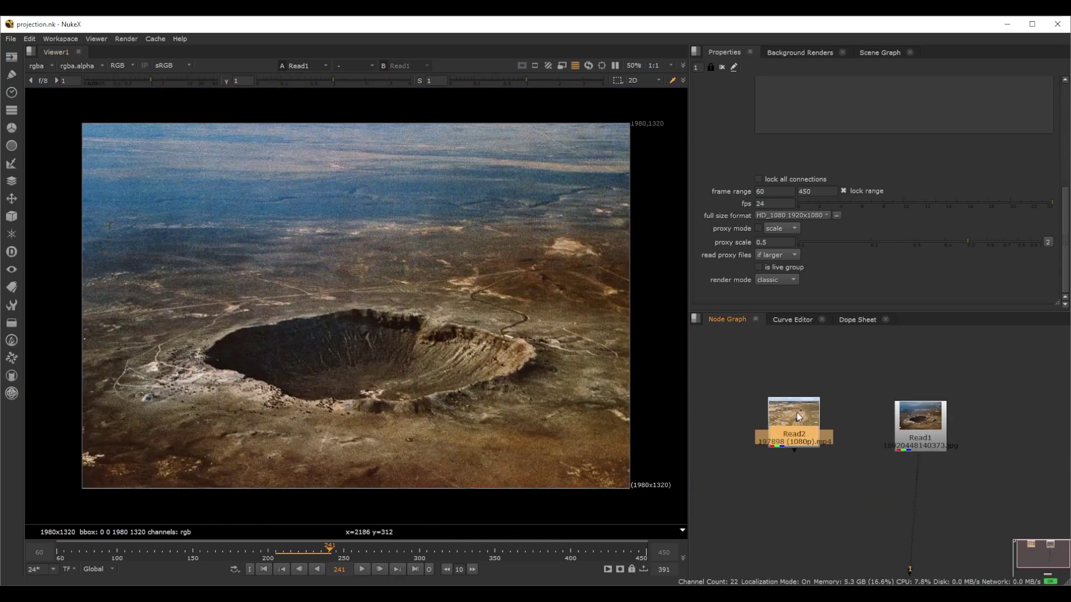
pyautogui.press('1')
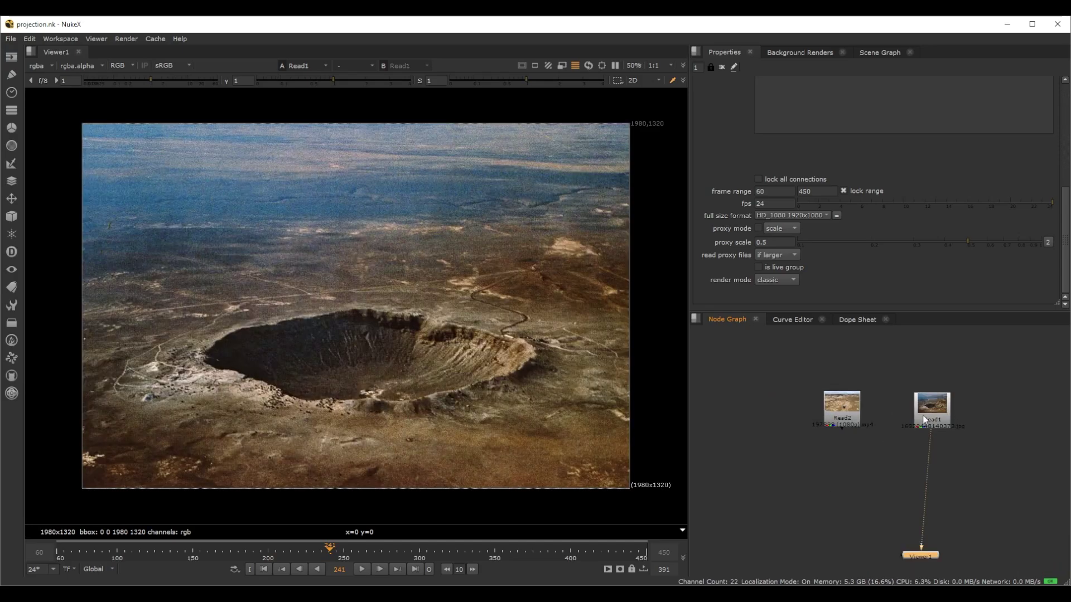
pyautogui.click(851, 410)
pyautogui.press('1')
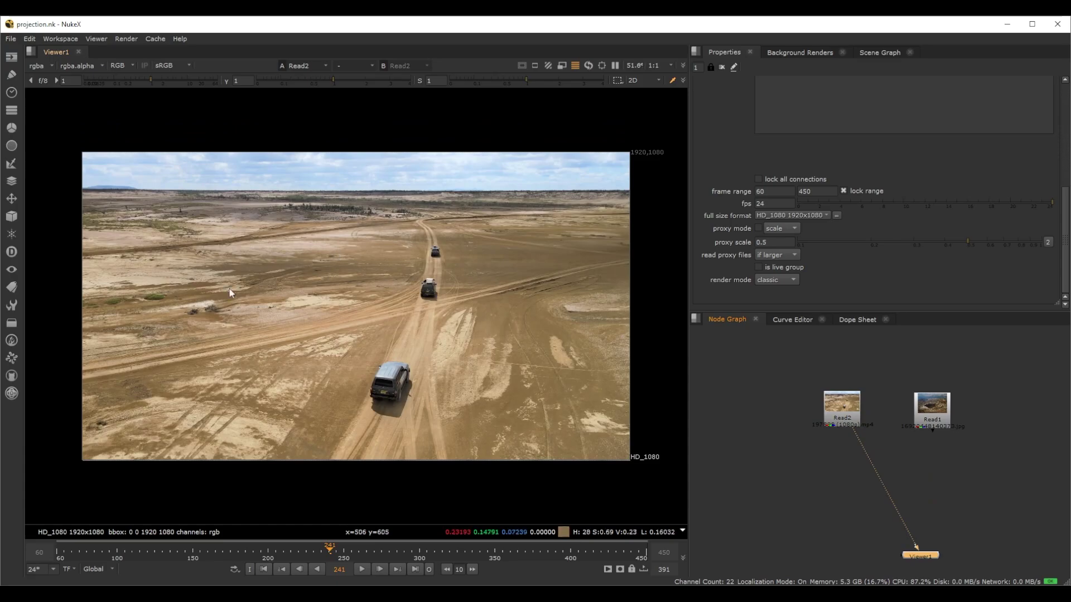
pyautogui.scroll(3, 320, 297)
pyautogui.scroll(-4, 362, 320)
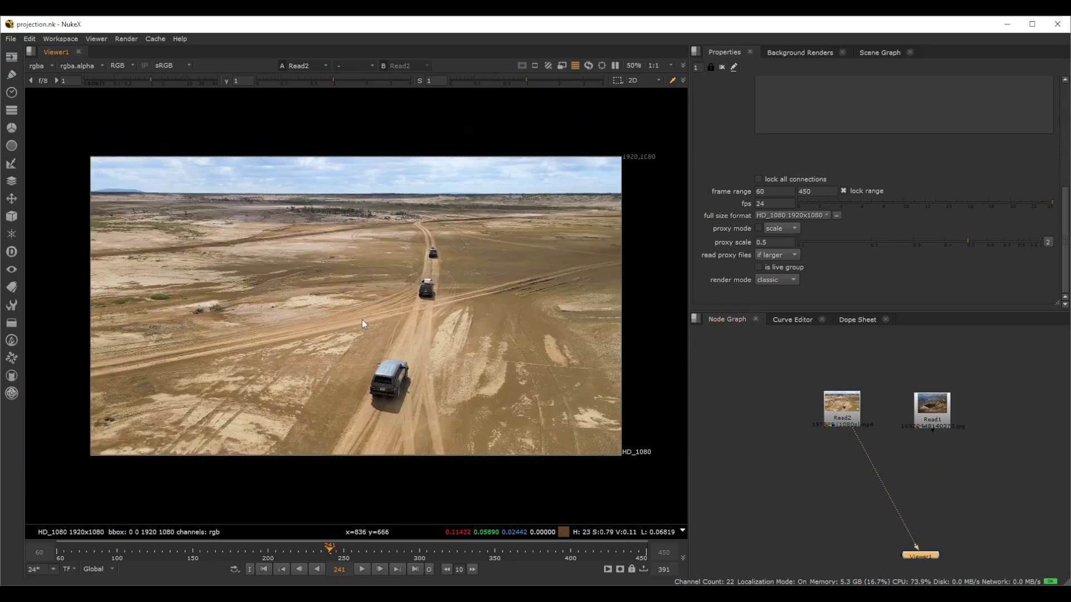
pyautogui.click(931, 410)
pyautogui.press('1')
pyautogui.click(842, 405)
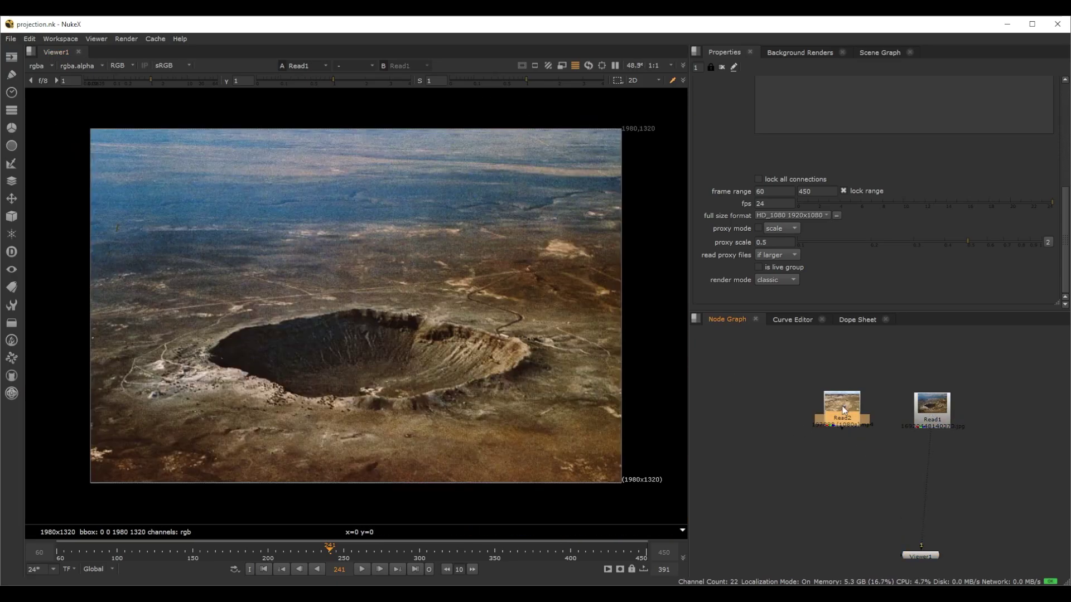
pyautogui.press('1')
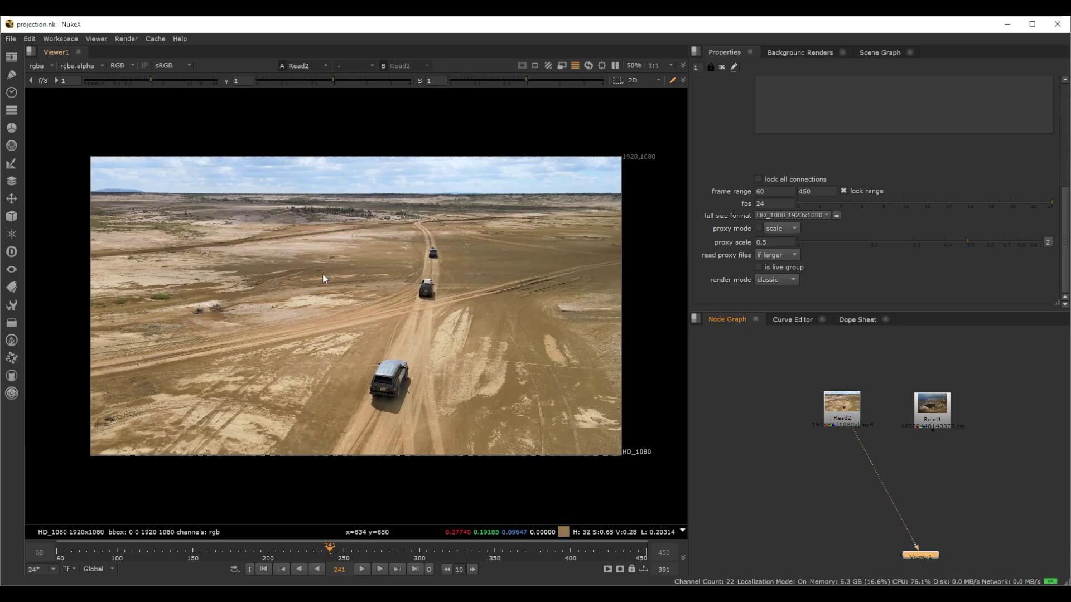
pyautogui.scroll(3, 868, 425)
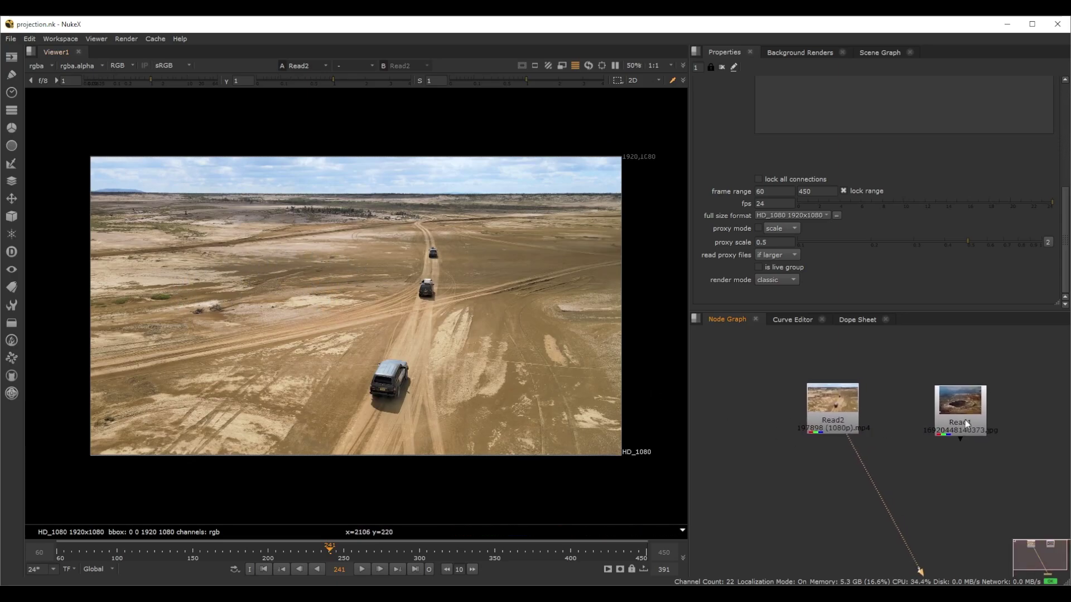
# Step: Add a Reformat node below the Read1 crater image to conform it to HD_1080
pyautogui.moveTo(959, 424); pyautogui.dragTo(982, 445)
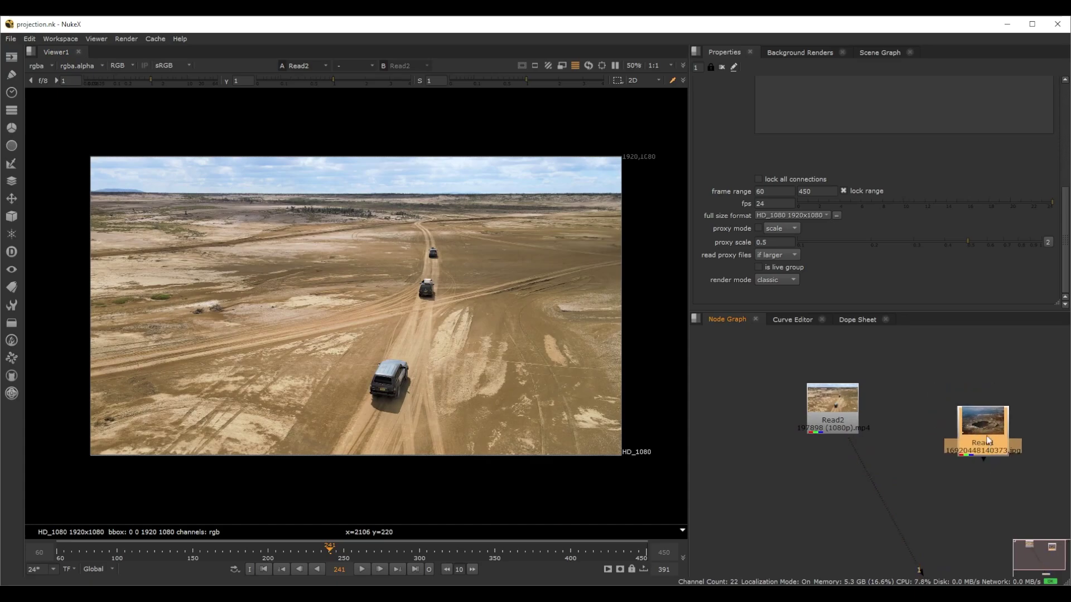
pyautogui.press('1')
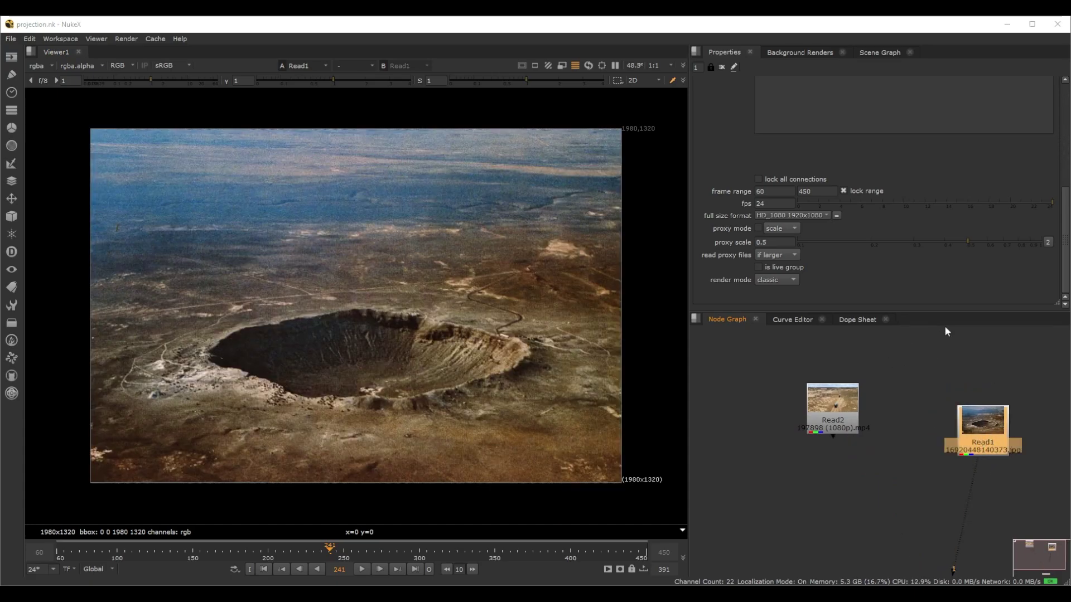
pyautogui.moveTo(991, 429); pyautogui.dragTo(993, 430)
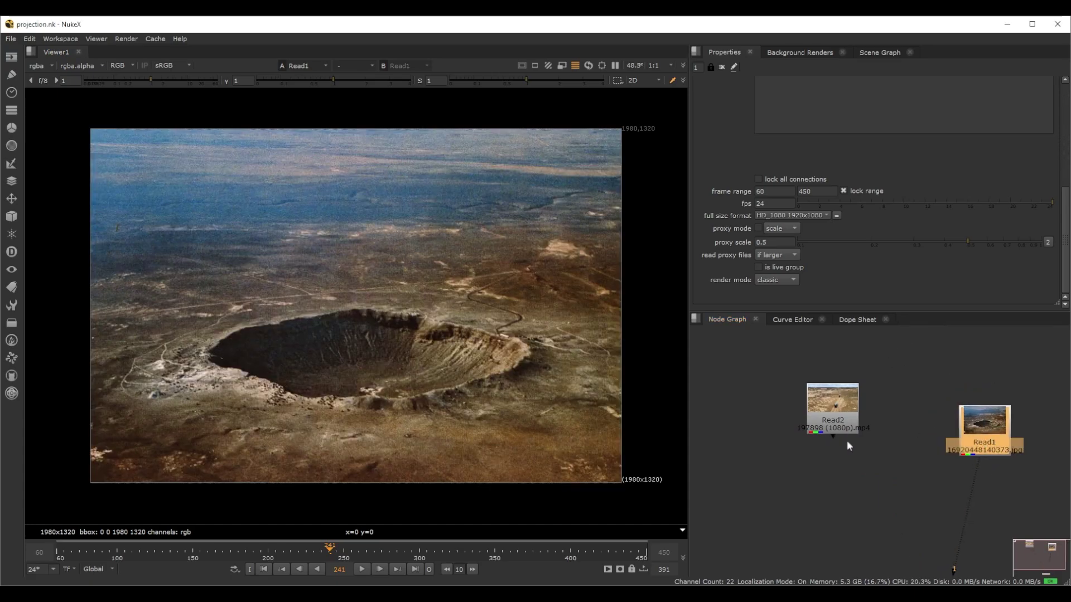
pyautogui.press('Tab')
pyautogui.press('Return')
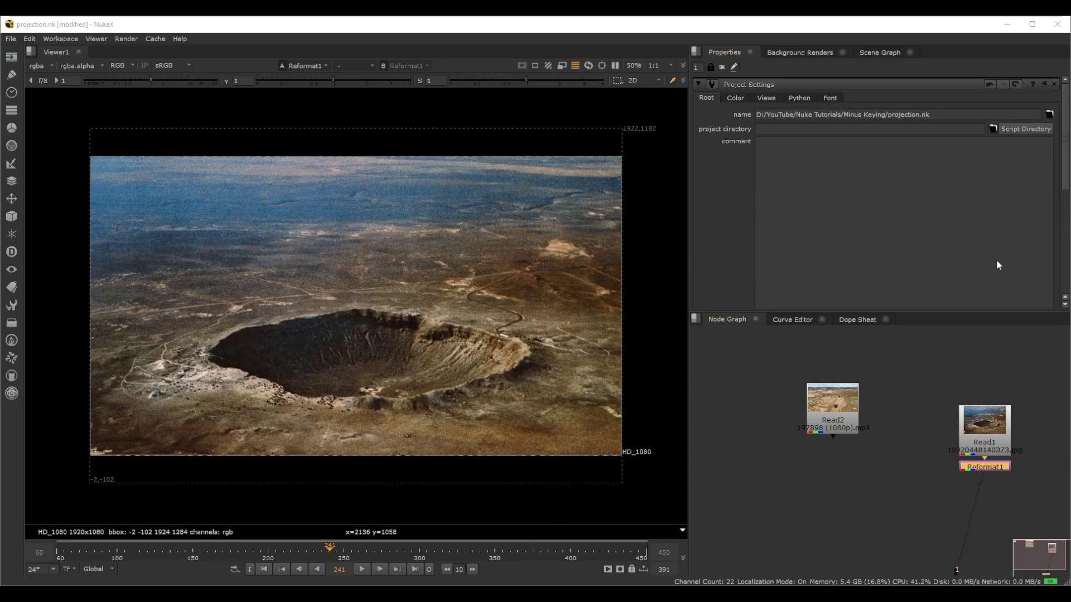
# Step: Play the Read2 footage, stop it, and examine the ground at the last frame, 450
pyautogui.click(361, 569)
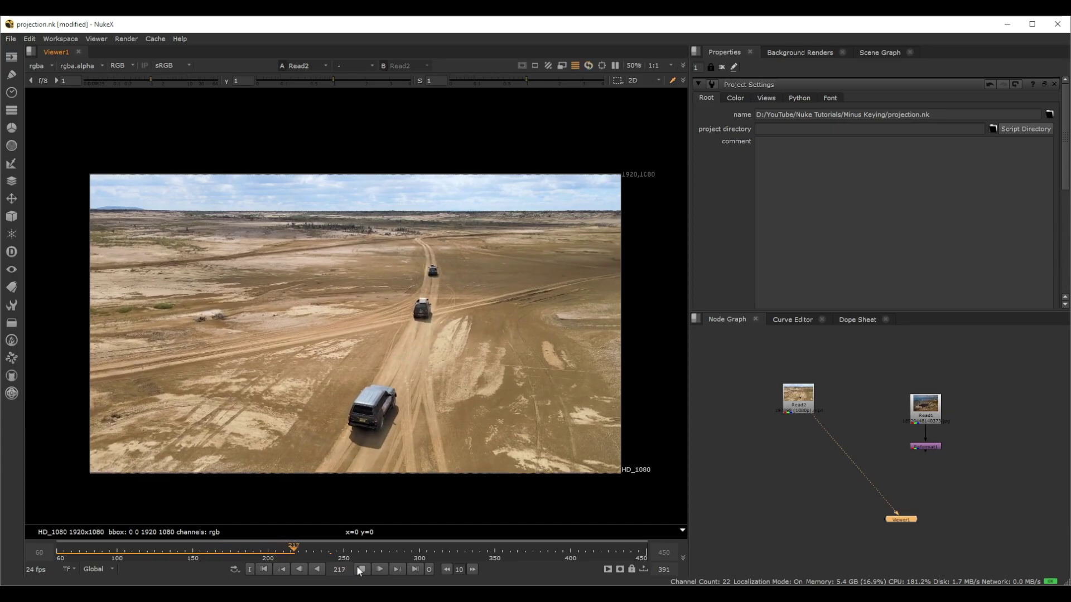
pyautogui.click(359, 569)
pyautogui.click(636, 552)
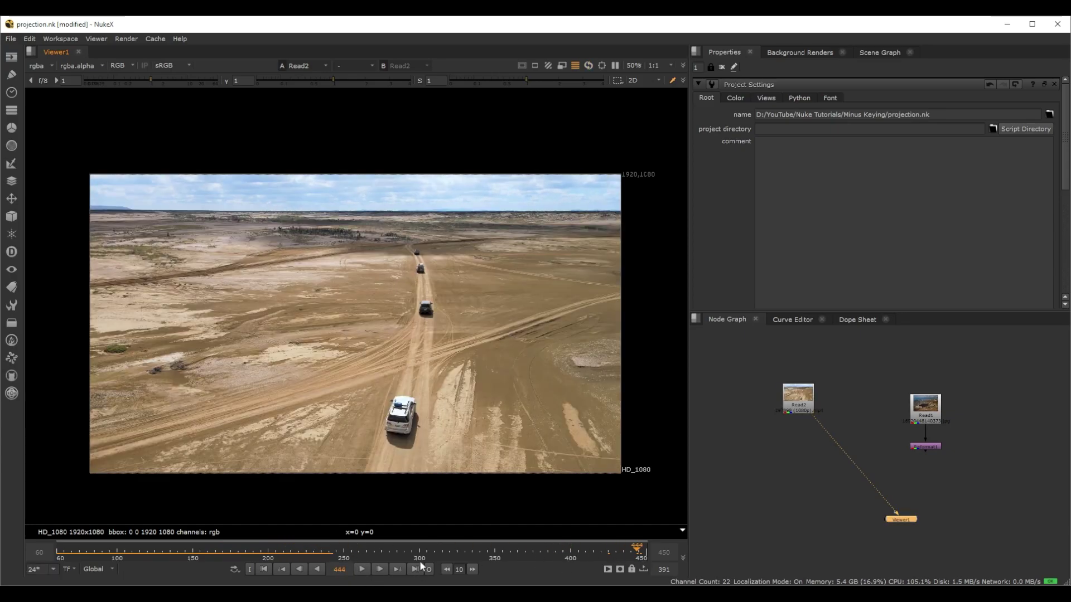
pyautogui.click(415, 569)
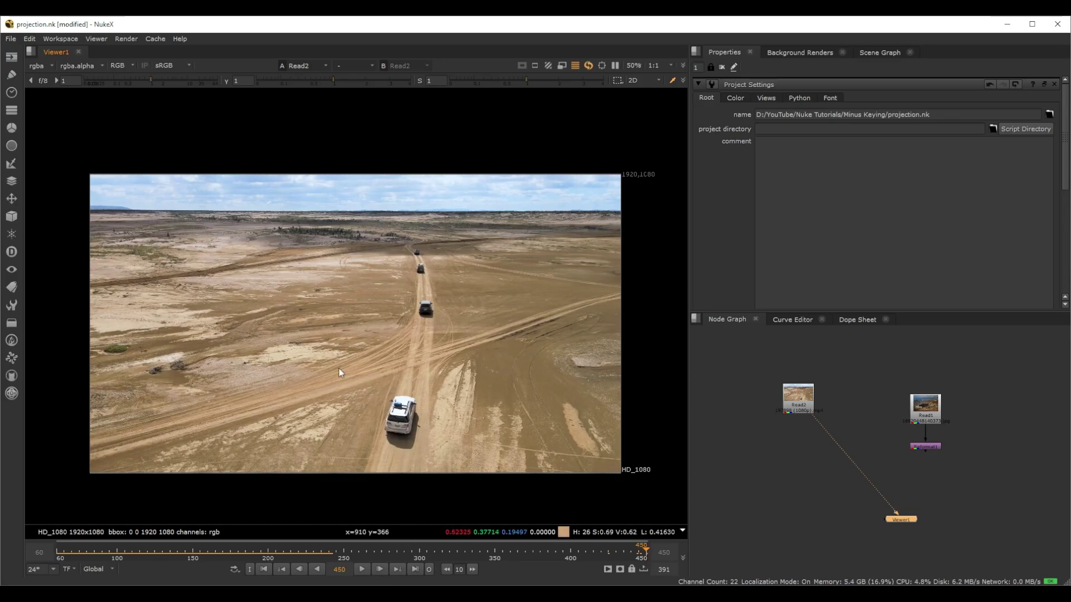
pyautogui.scroll(2, 238, 311)
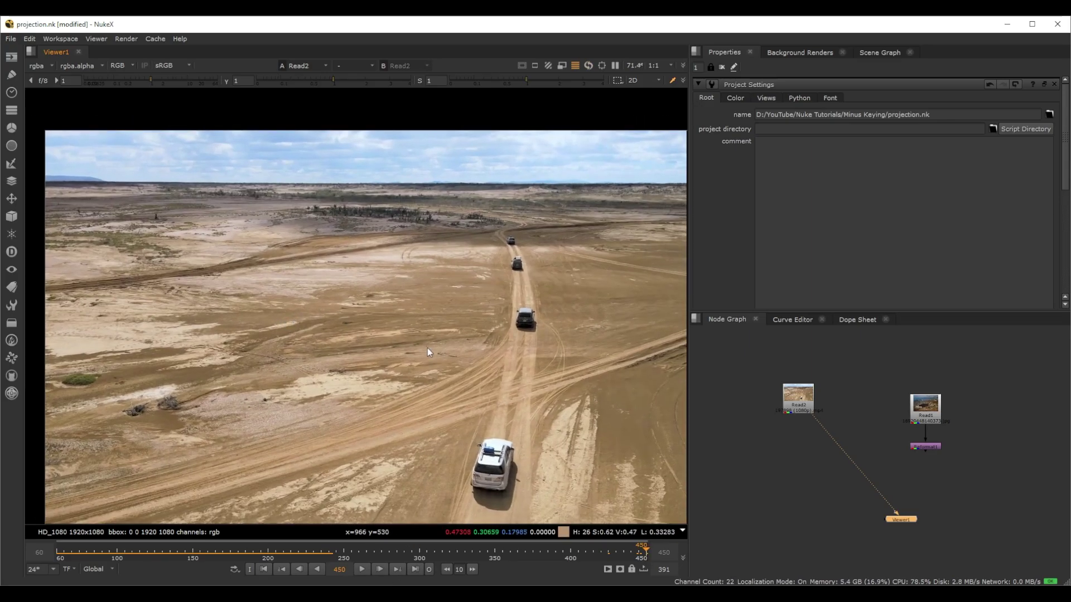
pyautogui.scroll(-1, 428, 348)
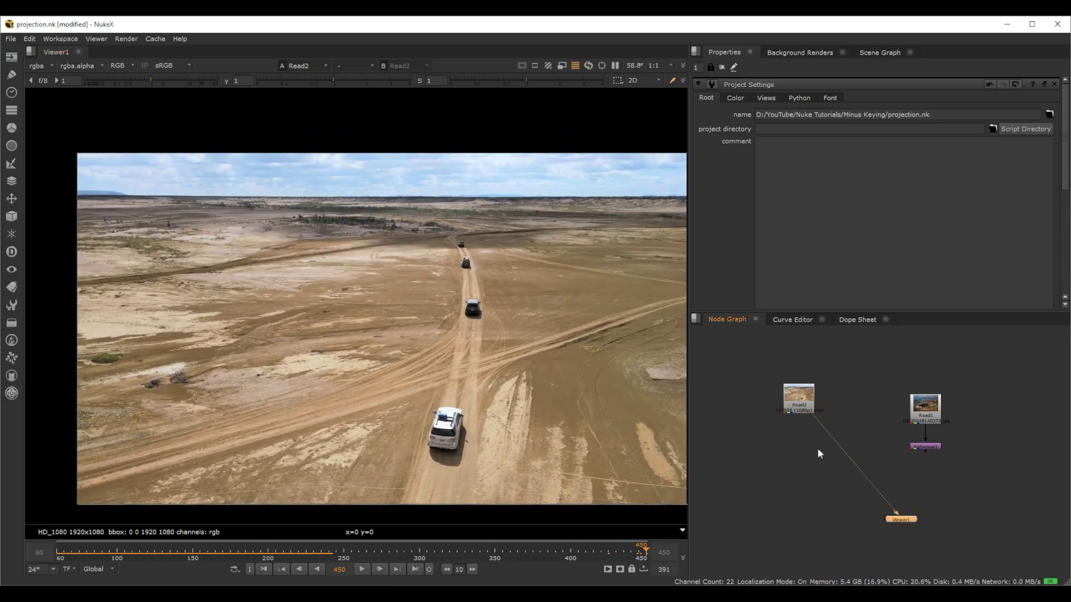
# Step: Connect the Source input of the CameraTracker1 node to the Read2 footage
pyautogui.scroll(2, 849, 471)
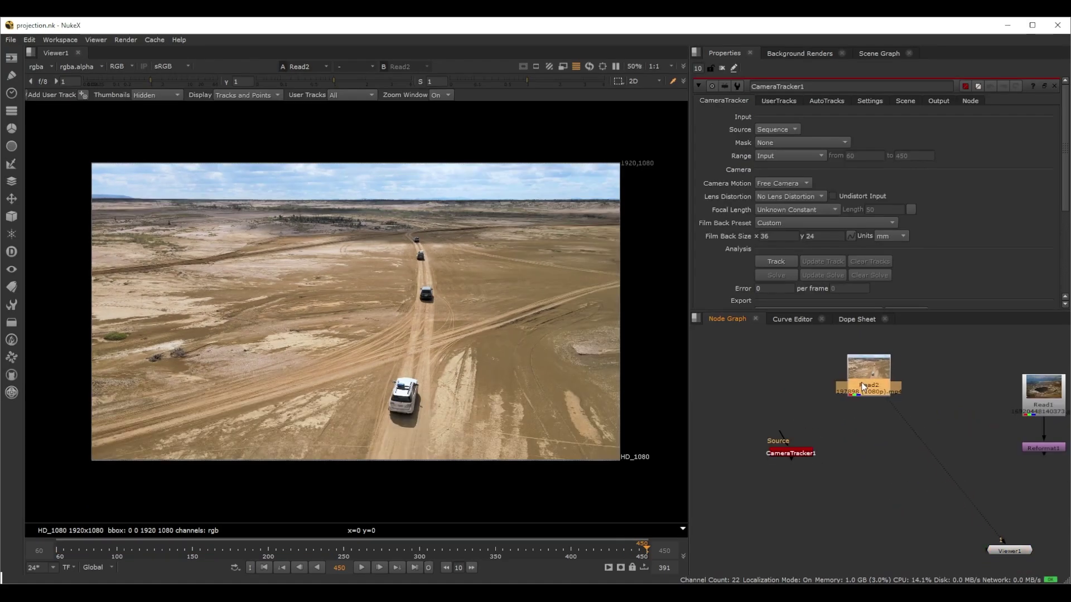
pyautogui.hotkey('ctrl', 'z')
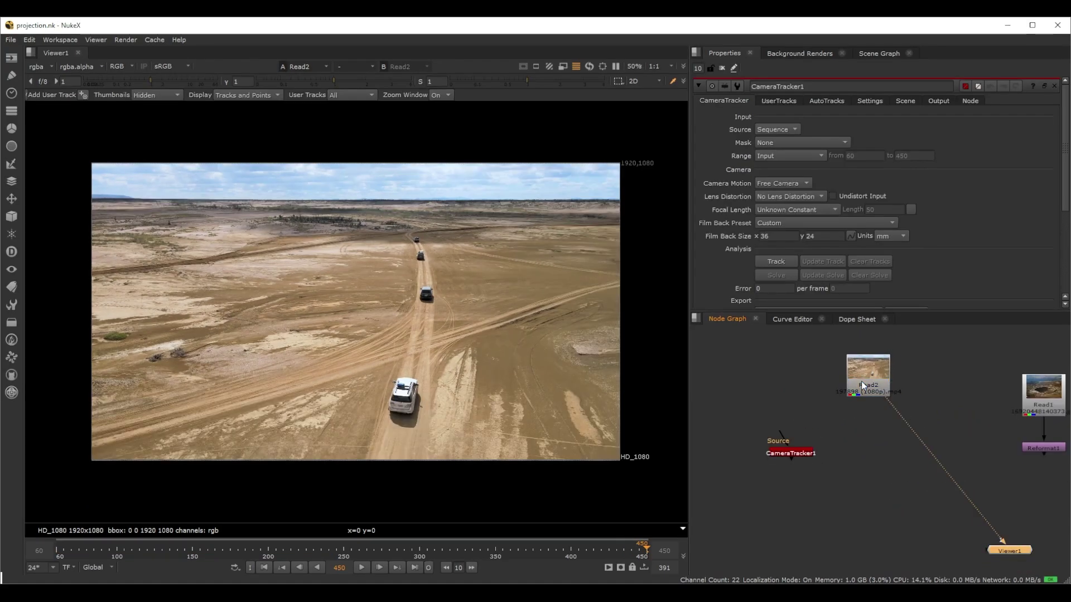
pyautogui.click(795, 454)
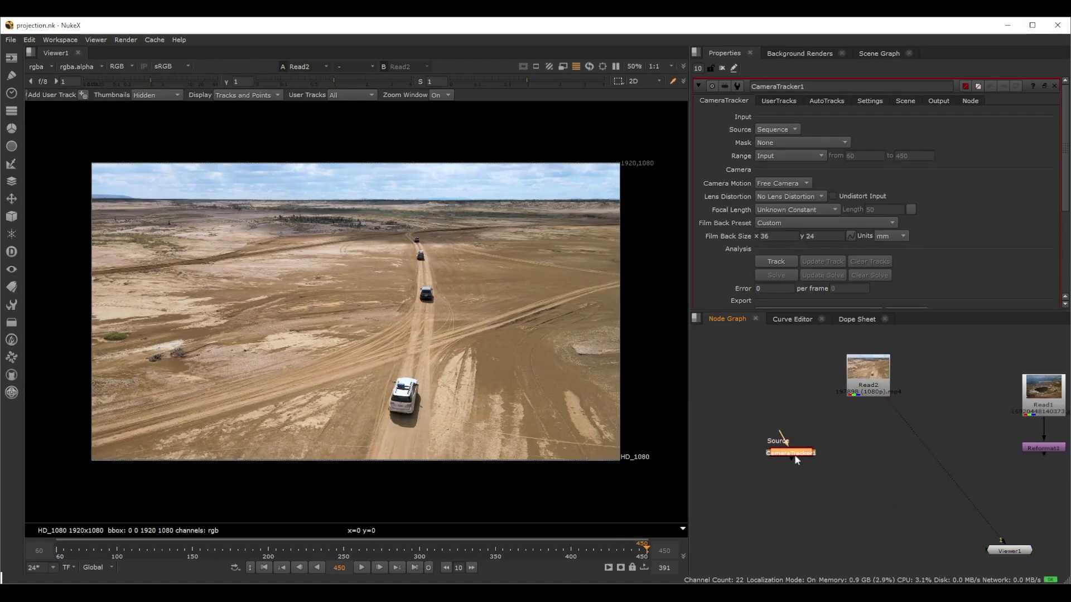
pyautogui.scroll(2, 834, 470)
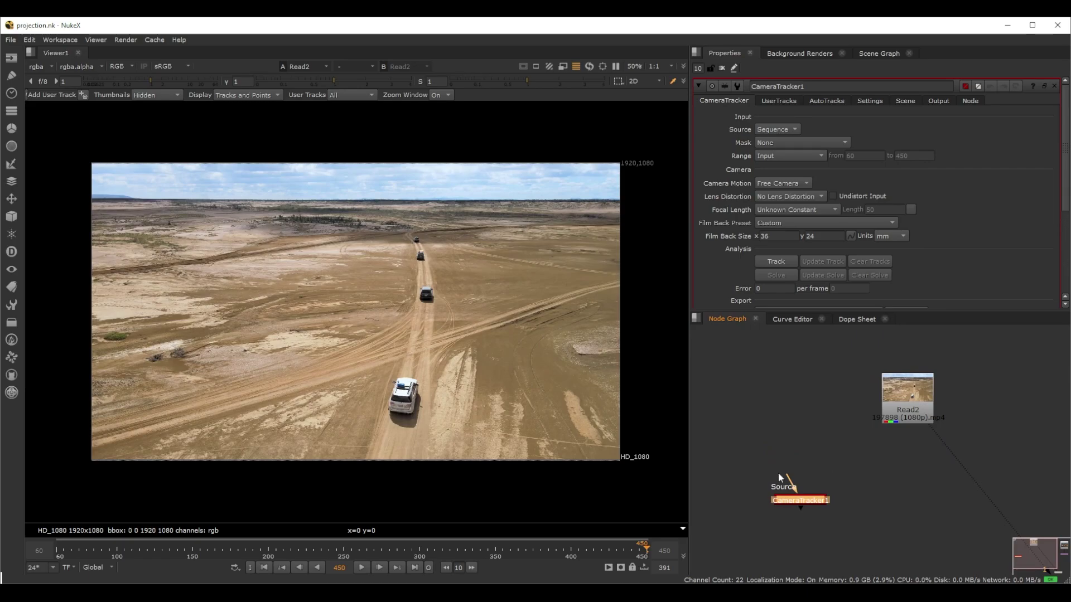
pyautogui.moveTo(786, 477); pyautogui.dragTo(893, 408)
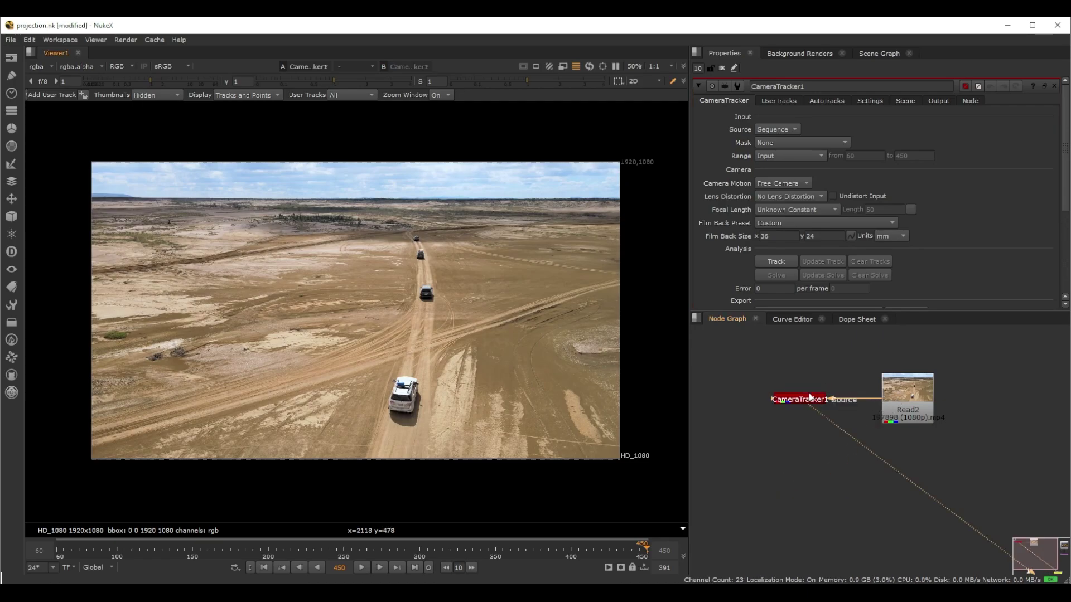
# Step: Set the CameraTracker1 range to Global and track the footage from the first frame
pyautogui.click(807, 398)
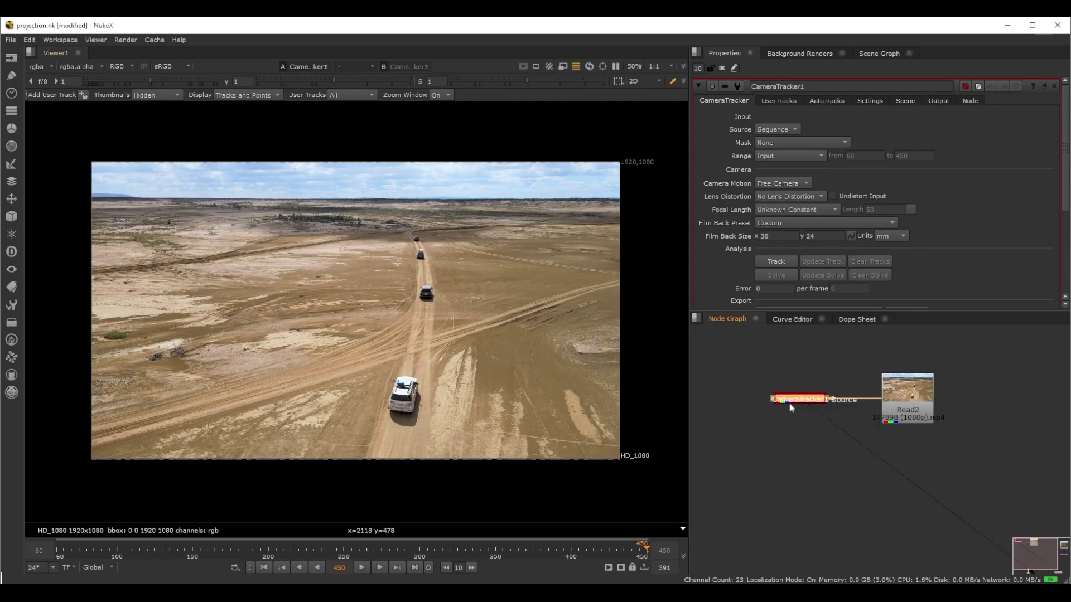
pyautogui.click(265, 567)
pyautogui.moveTo(788, 400); pyautogui.dragTo(788, 400)
pyautogui.scroll(-1, 802, 156)
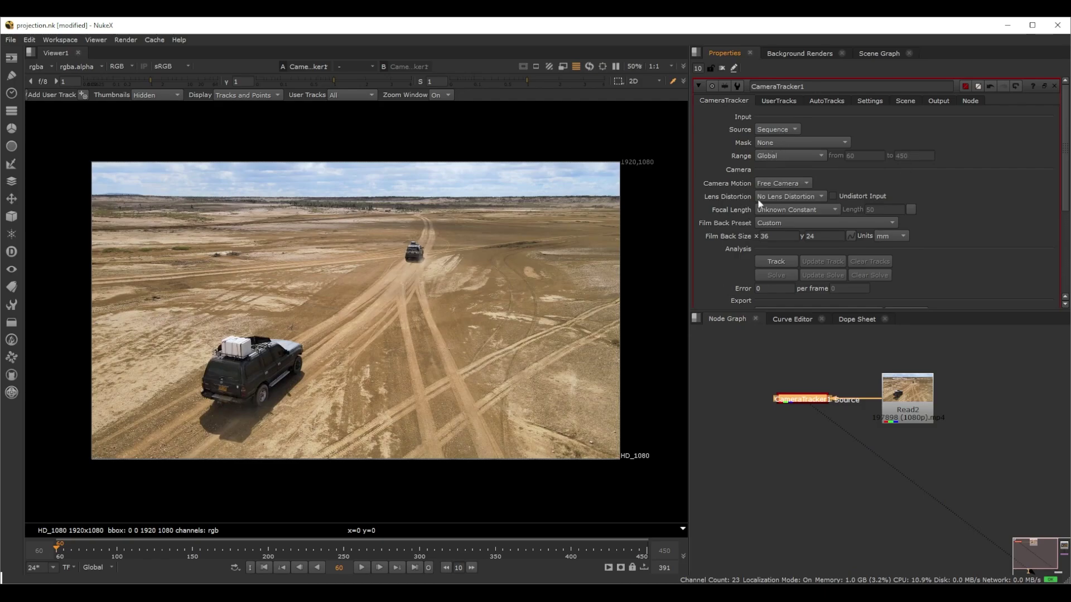
pyautogui.scroll(-3, 949, 241)
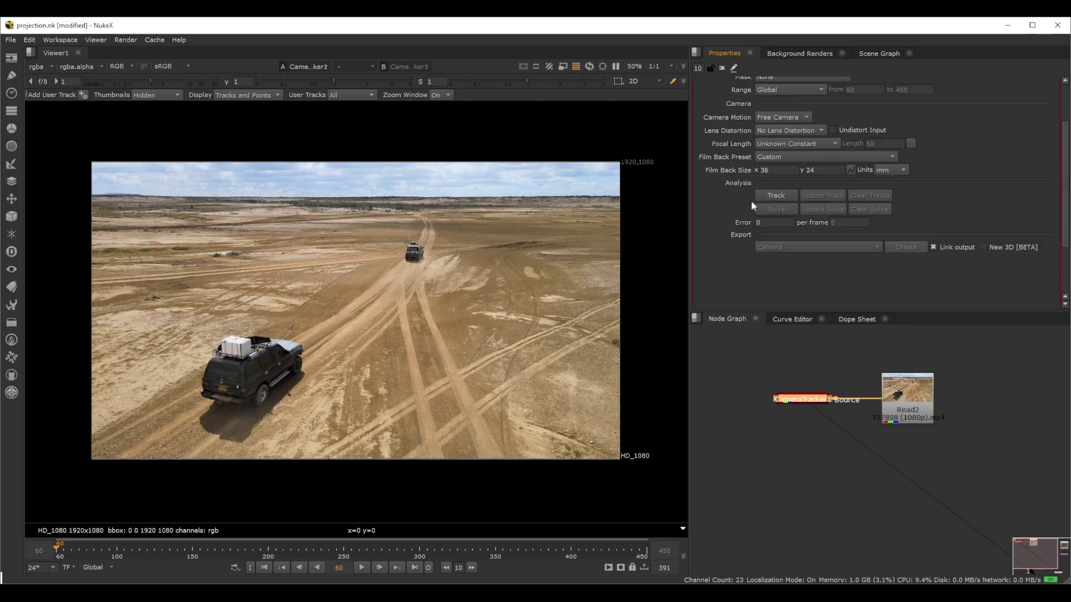
pyautogui.click(770, 193)
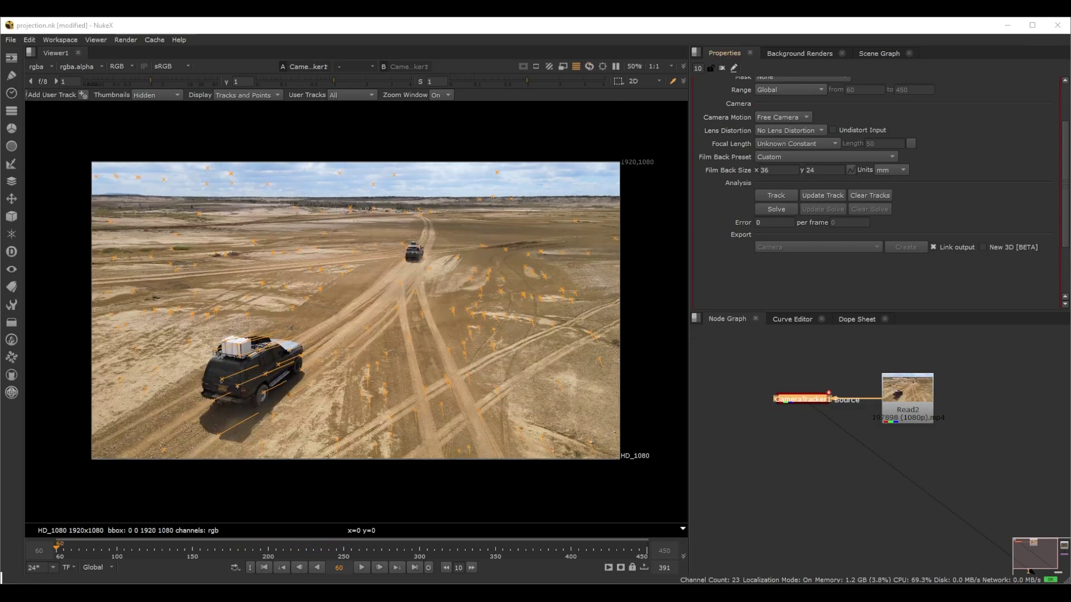
# Step: Solve the camera from the tracked features in CameraTracker1
pyautogui.scroll(1, 796, 401)
pyautogui.moveTo(795, 400); pyautogui.dragTo(827, 442, button='middle')
pyautogui.scroll(2, 892, 223)
pyautogui.scroll(-2, 907, 225)
pyautogui.click(776, 210)
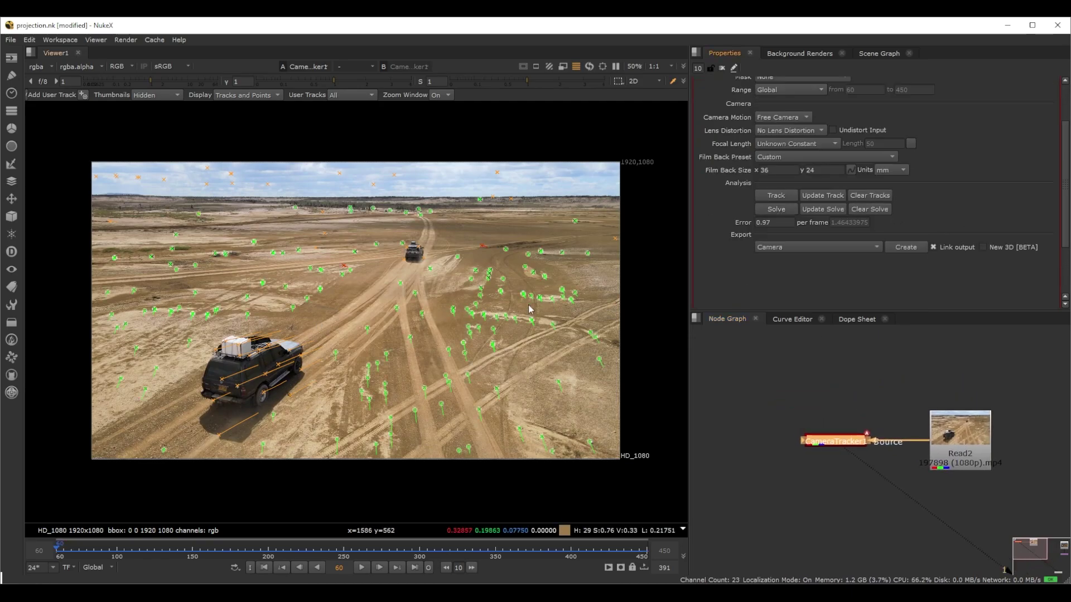
# Step: Examine the solved, unsolved and rejected track points across the ground and around the vehicles
pyautogui.scroll(5, 529, 309)
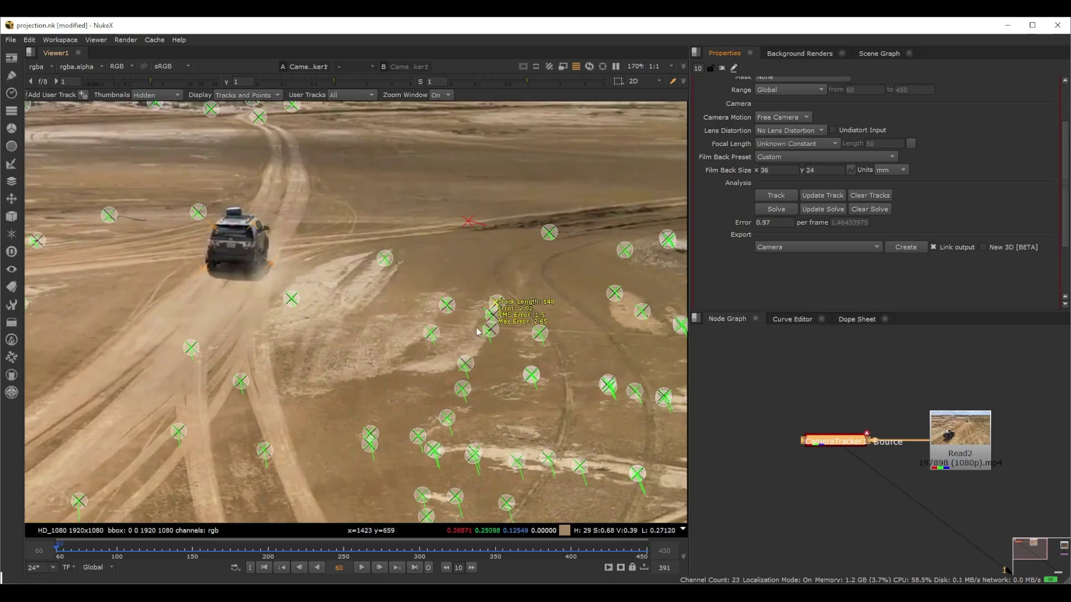
pyautogui.scroll(-2, 418, 314)
pyautogui.scroll(-1, 378, 334)
pyautogui.moveTo(301, 327); pyautogui.dragTo(378, 346, button='middle')
pyautogui.scroll(3, 314, 327)
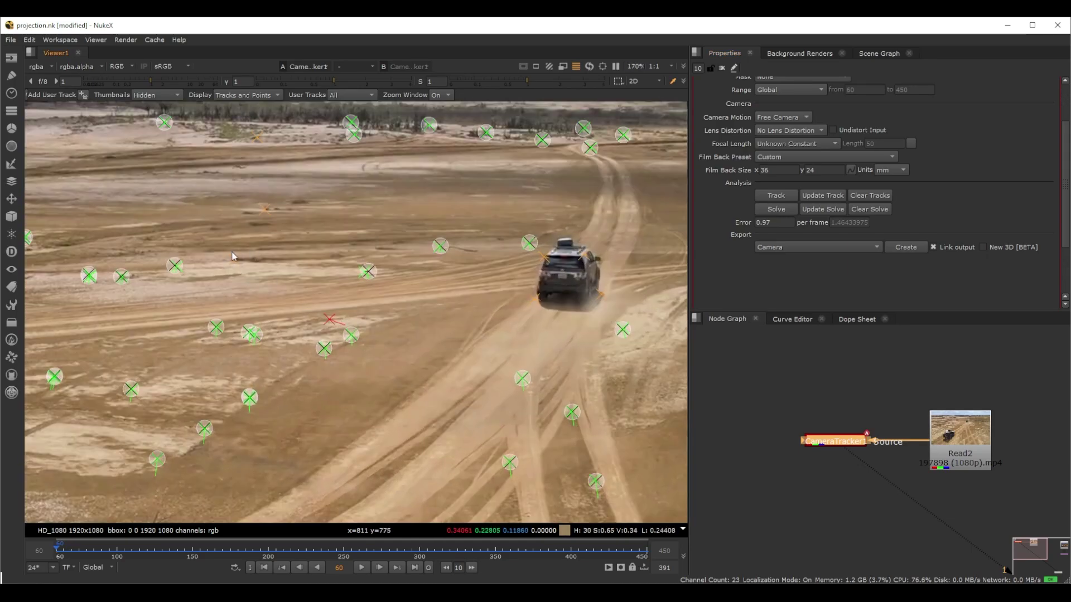
pyautogui.scroll(-5, 354, 329)
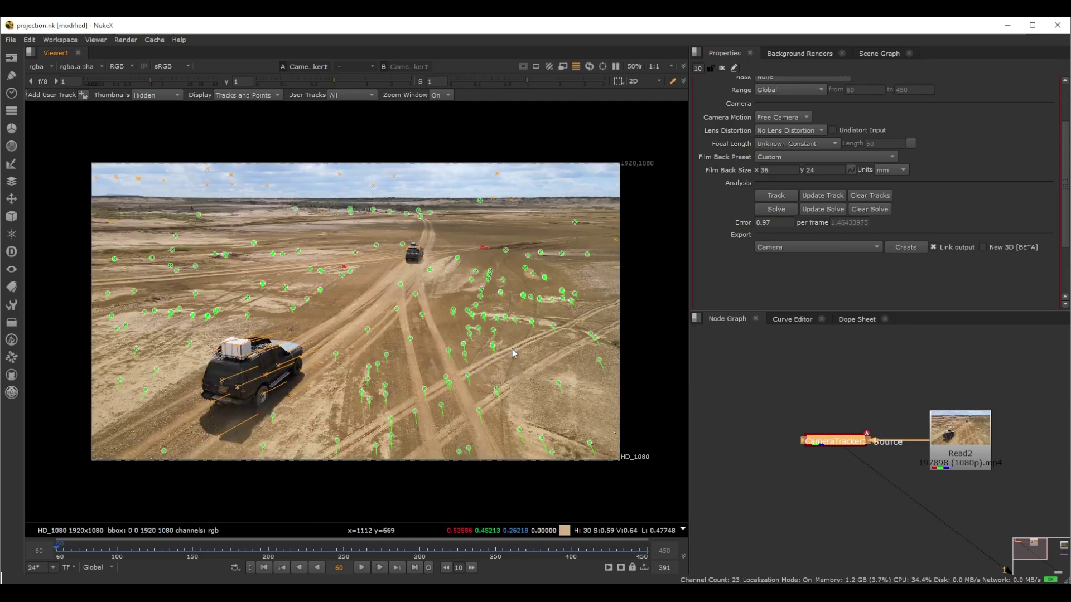
pyautogui.scroll(3, 937, 220)
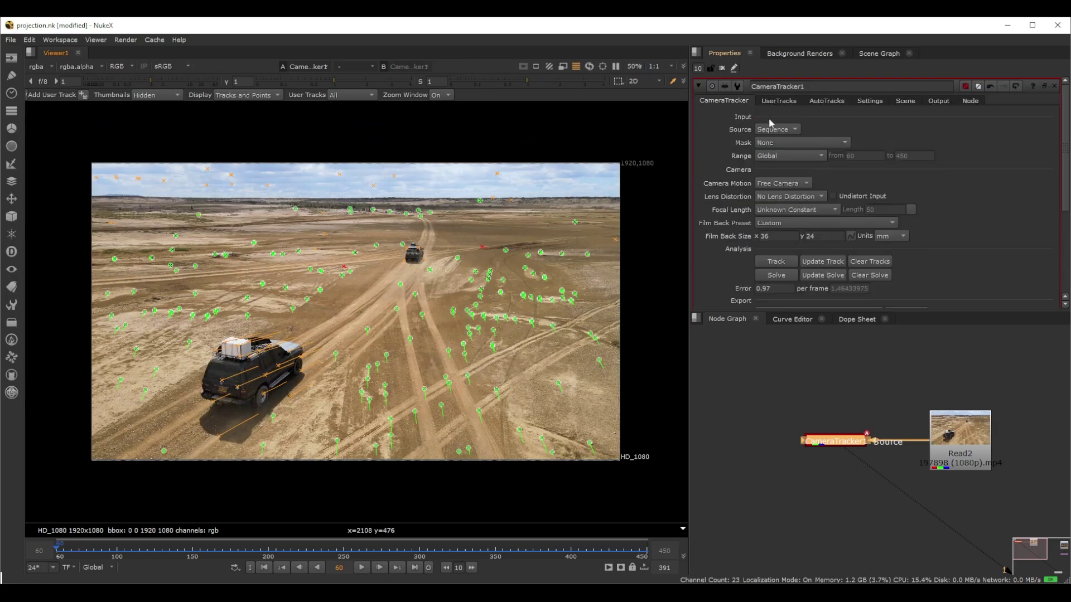
# Step: Delete the unsolved and rejected auto-tracks in CameraTracker1 and return to the first frame
pyautogui.click(788, 100)
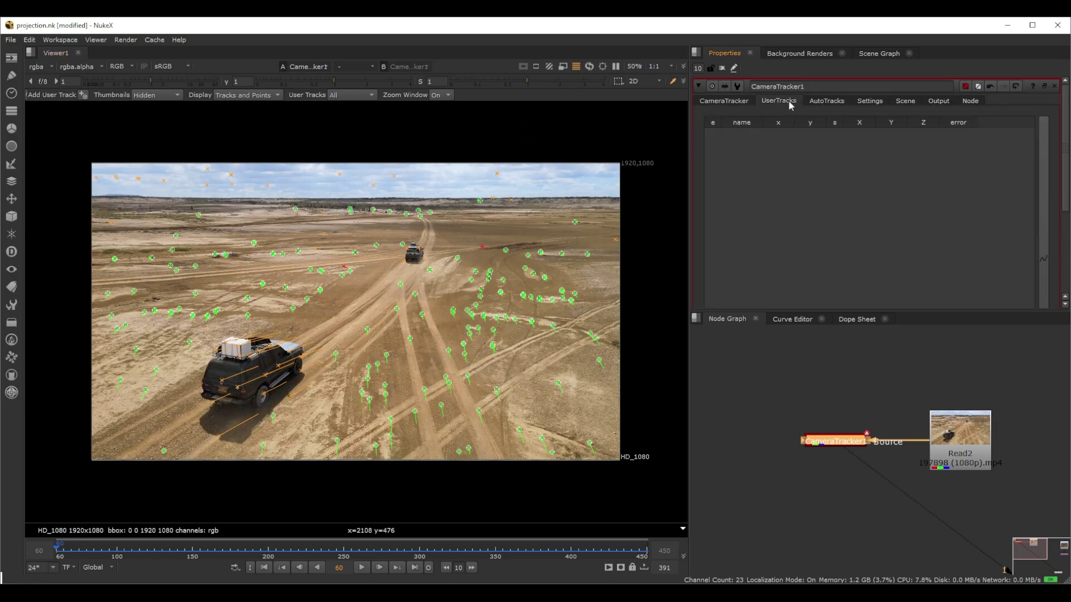
pyautogui.click(832, 101)
pyautogui.scroll(-5, 781, 172)
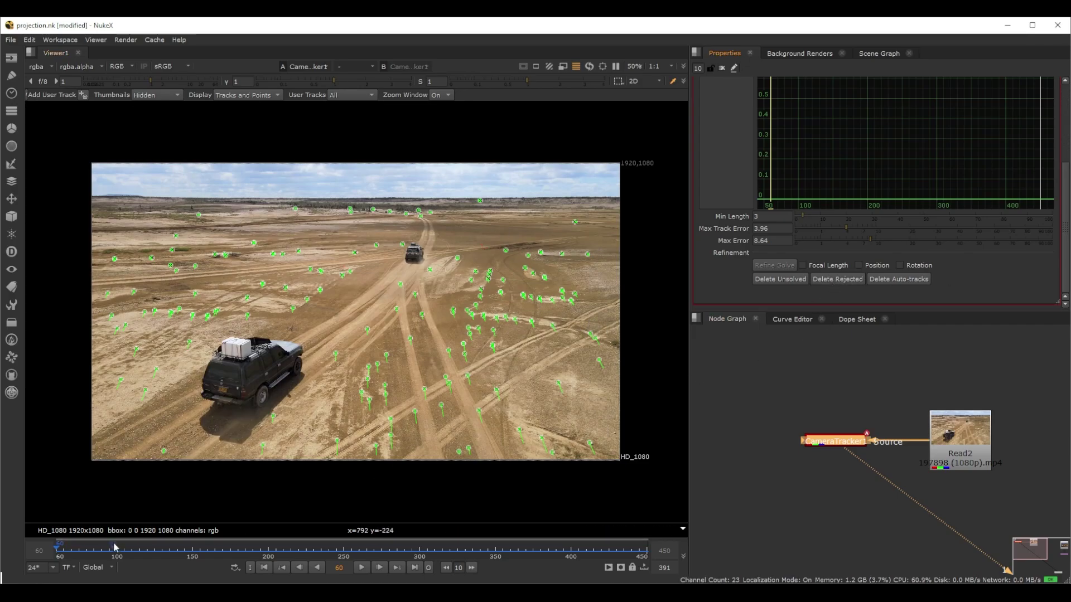
pyautogui.moveTo(555, 550); pyautogui.dragTo(621, 550)
pyautogui.click(265, 566)
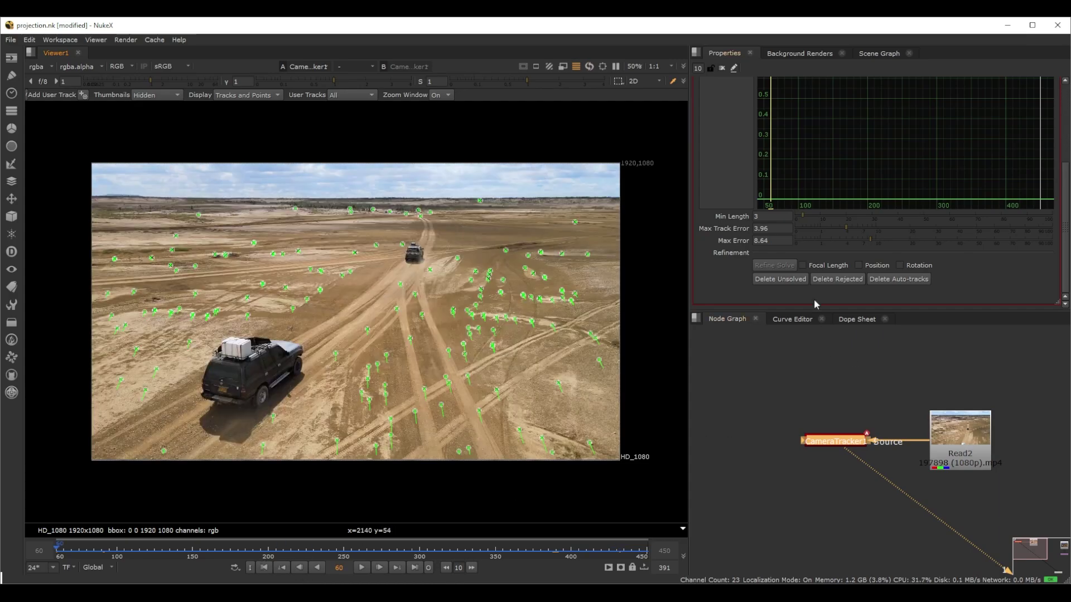
# Step: Export a Scene from CameraTracker1 with Link output turned off
pyautogui.scroll(5, 826, 237)
pyautogui.click(723, 101)
pyautogui.scroll(-5, 996, 212)
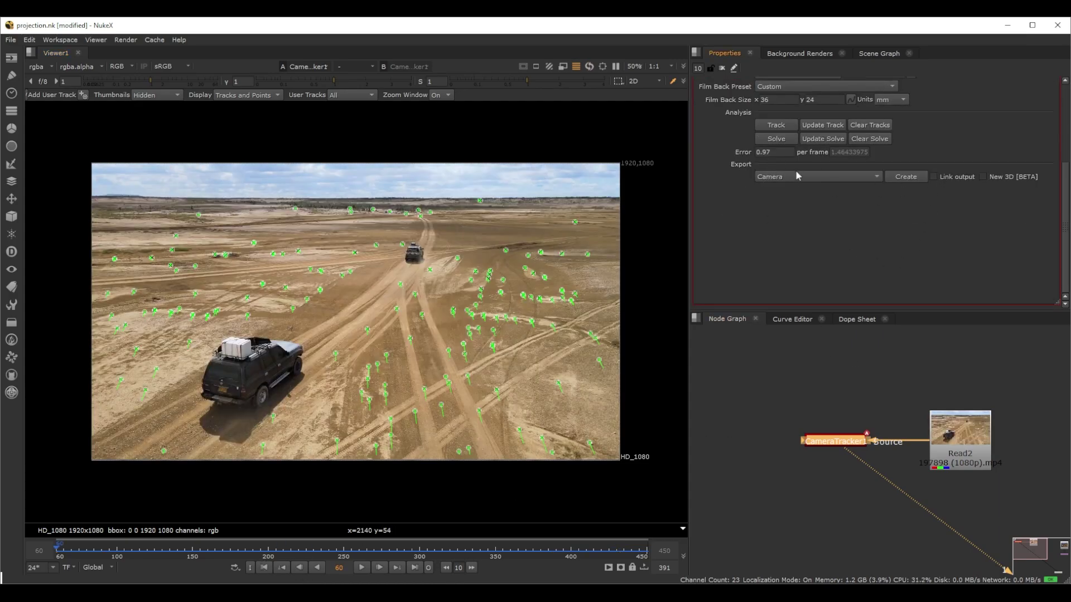
pyautogui.click(787, 211)
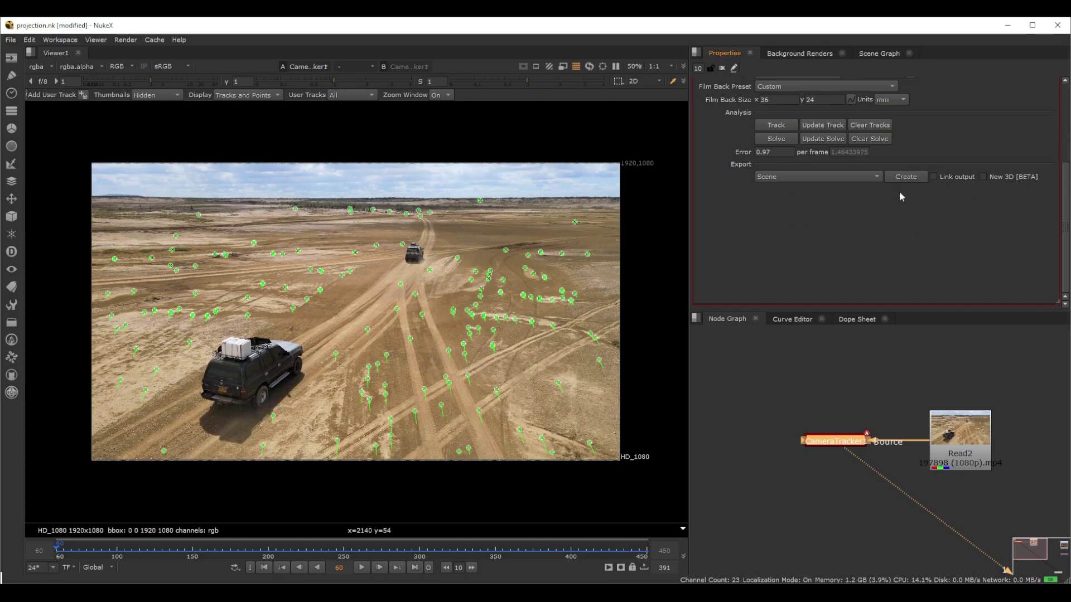
pyautogui.click(904, 177)
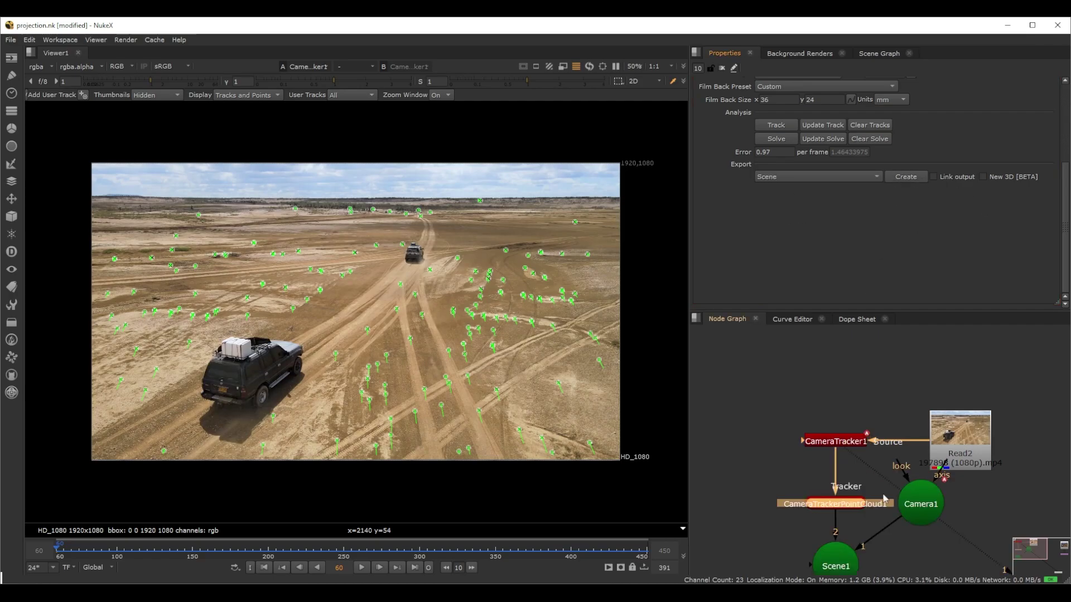
# Step: Disconnect Camera1 from Scene1 and place the camera node beside the scene node
pyautogui.moveTo(933, 424); pyautogui.dragTo(903, 511)
pyautogui.scroll(3, 870, 449)
pyautogui.moveTo(981, 502); pyautogui.dragTo(976, 542)
pyautogui.moveTo(976, 542); pyautogui.dragTo(996, 481, button='middle')
pyautogui.scroll(-2, 996, 481)
pyautogui.moveTo(936, 456); pyautogui.dragTo(930, 459)
pyautogui.moveTo(995, 481); pyautogui.dragTo(1001, 459)
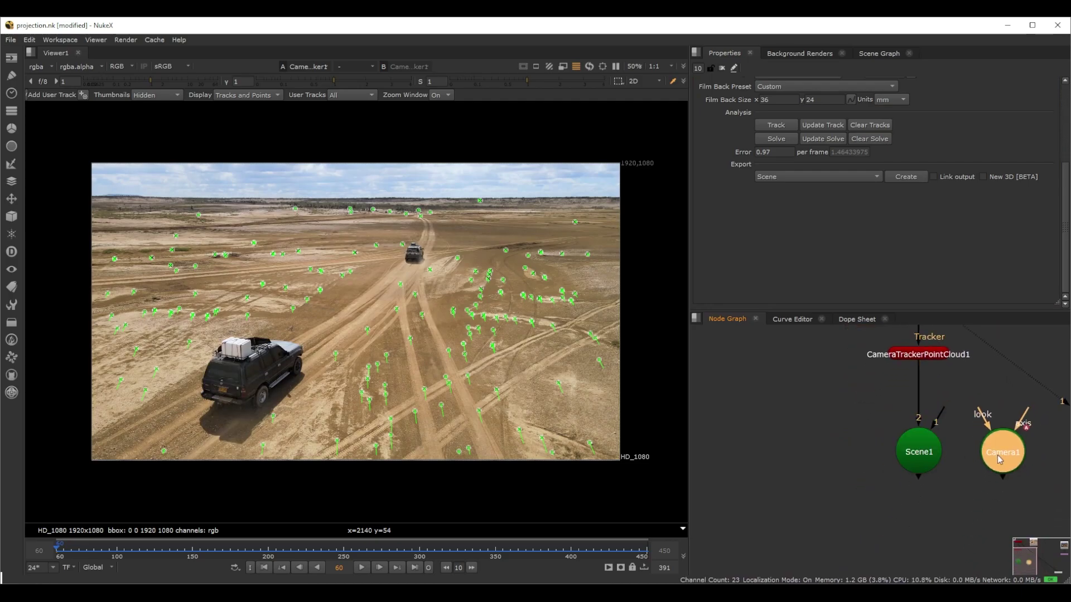
pyautogui.scroll(-2, 952, 432)
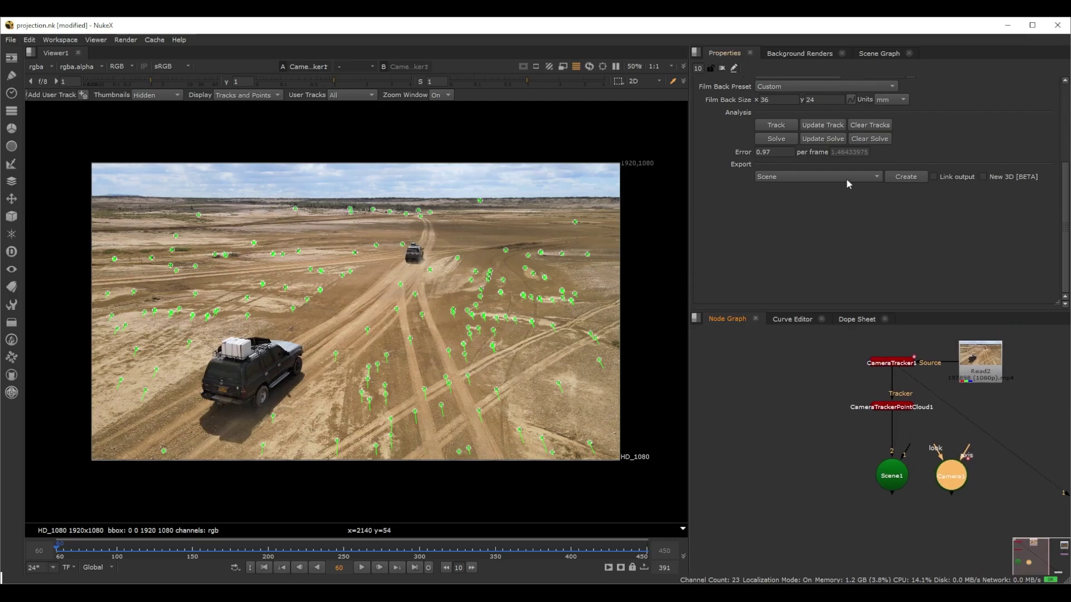
# Step: Add a ScanlineRender node fed by Scene1 through obj/scn, and delete the stray Scene2 node
pyautogui.click(859, 480)
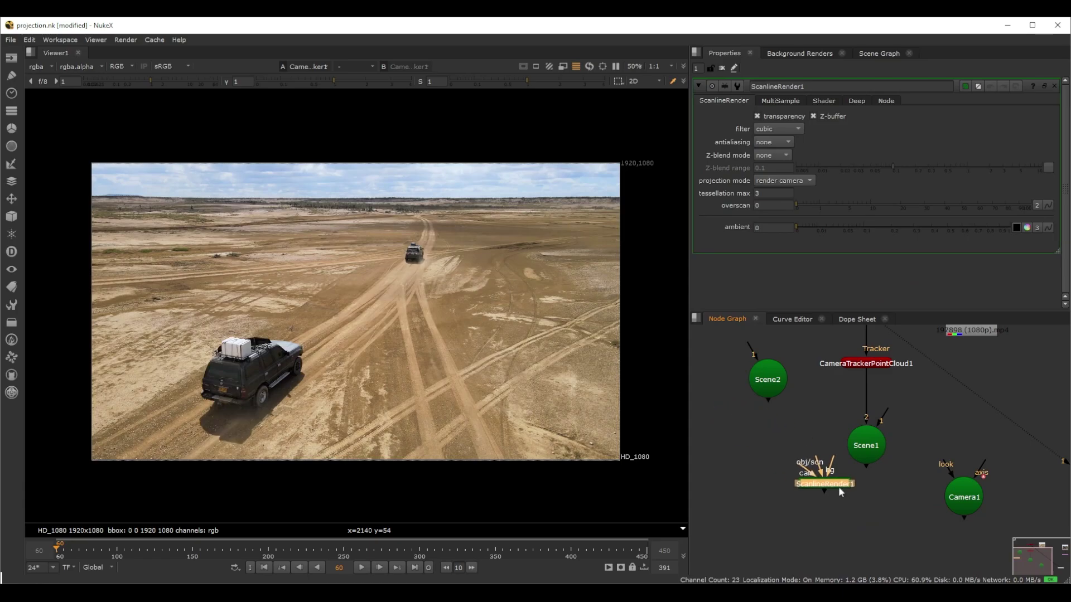
pyautogui.moveTo(839, 490); pyautogui.dragTo(865, 441)
pyautogui.click(770, 383)
pyautogui.press('Delete')
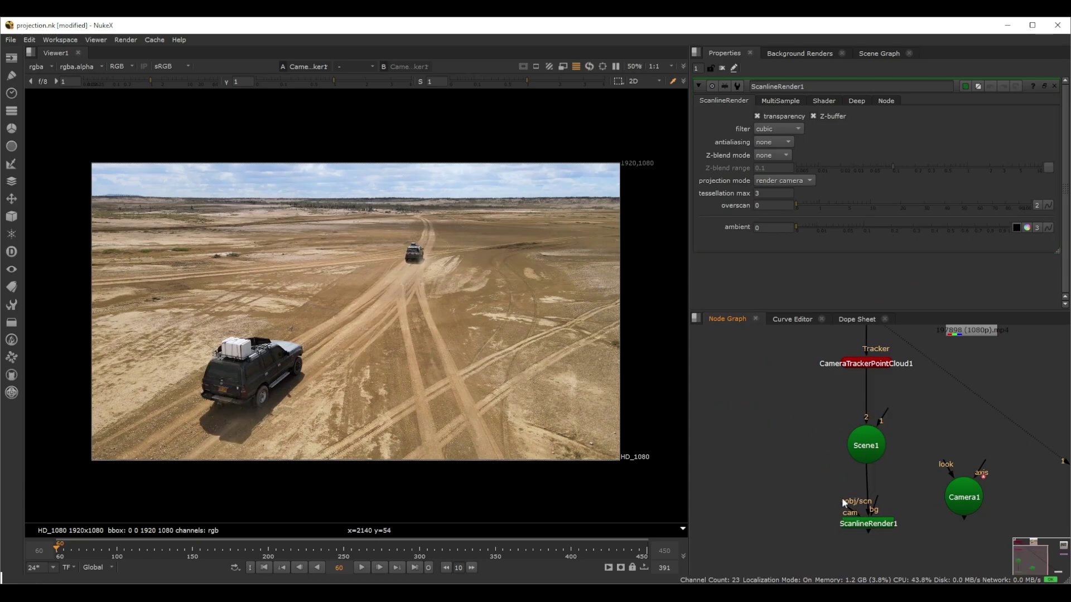
# Step: Connect the cam input of ScanlineRender1 to Camera1 and view the rendered point cloud
pyautogui.moveTo(844, 498); pyautogui.dragTo(982, 505)
pyautogui.moveTo(887, 520); pyautogui.dragTo(880, 497)
pyautogui.press('1')
pyautogui.moveTo(971, 506); pyautogui.dragTo(1004, 505)
pyautogui.scroll(-2, 881, 463)
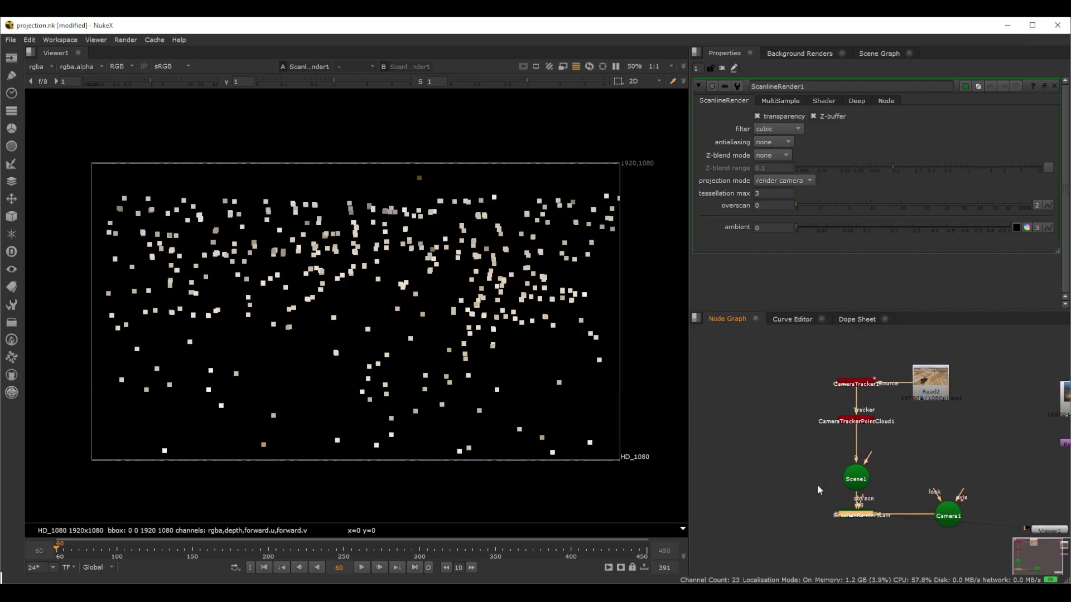
# Step: Add a Merge node with Read2 as B and ScanlineRender1 as A, and view the result
pyautogui.press('m')
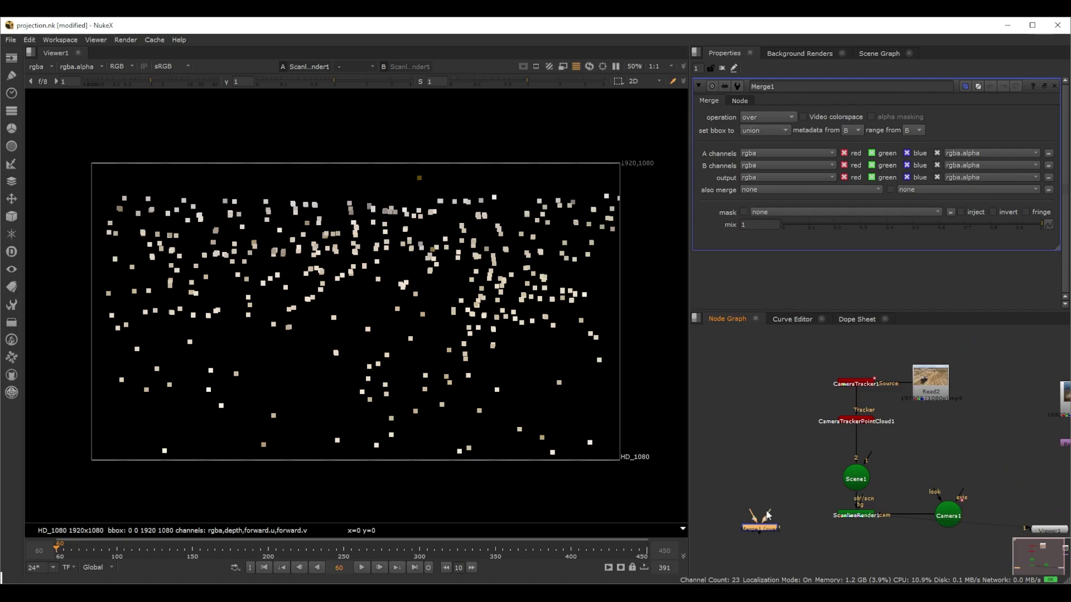
pyautogui.moveTo(934, 375); pyautogui.dragTo(759, 373)
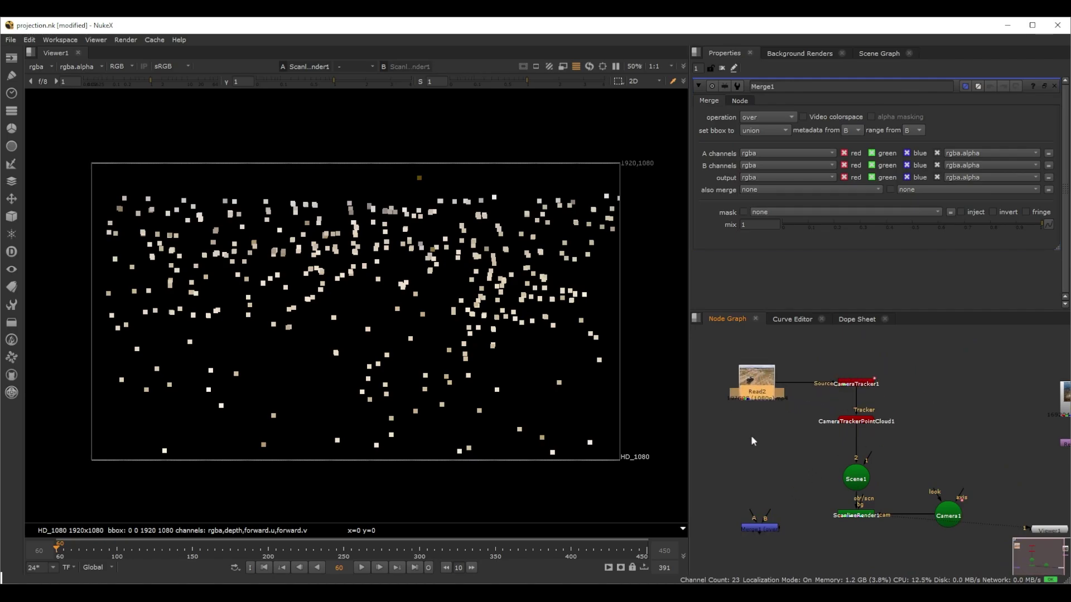
pyautogui.moveTo(764, 432); pyautogui.dragTo(758, 390)
pyautogui.moveTo(860, 514); pyautogui.dragTo(857, 515)
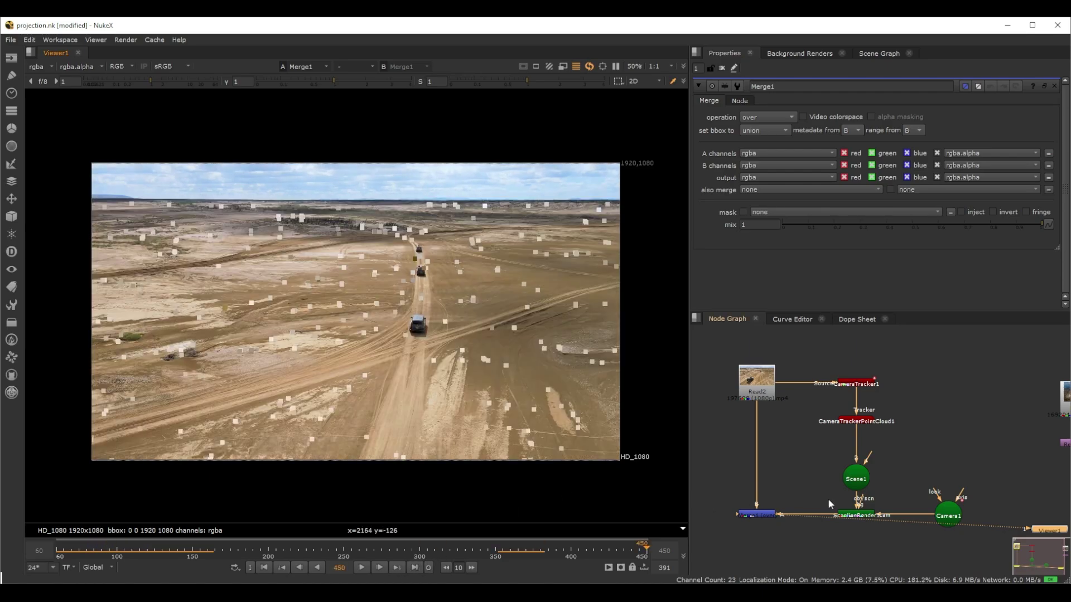
# Step: Examine the point cloud in the 3D view and play the camera motion from the first frame
pyautogui.scroll(-1, 841, 488)
pyautogui.press('Tab')
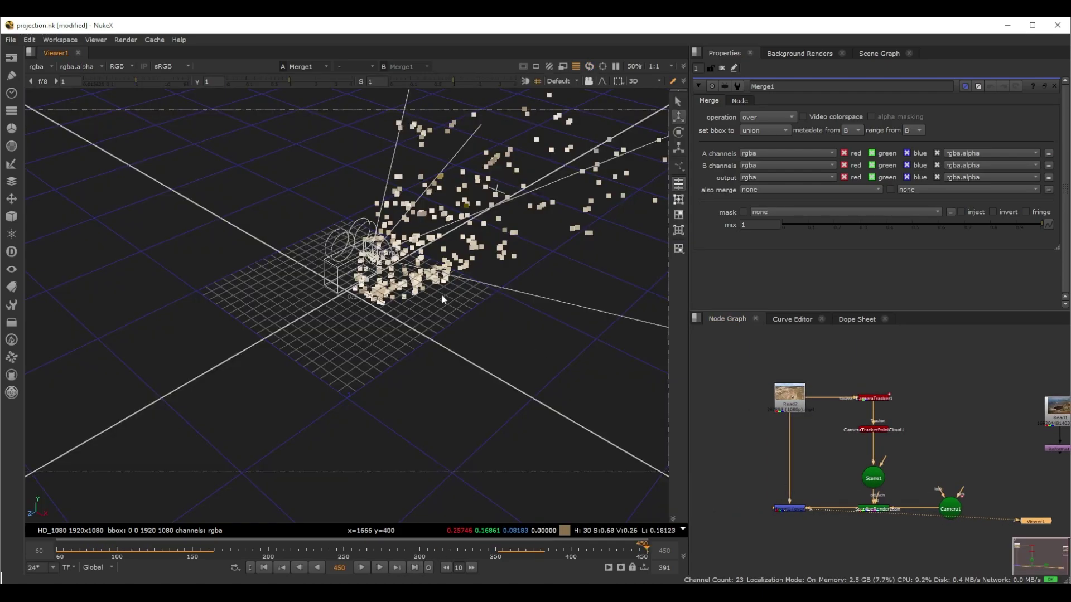
pyautogui.scroll(-3, 441, 295)
pyautogui.moveTo(439, 305); pyautogui.dragTo(436, 333, button='middle')
pyautogui.keyDown('ctrl'); pyautogui.moveTo(374, 362); pyautogui.dragTo(491, 357); pyautogui.keyUp('ctrl')
pyautogui.click(263, 568)
pyautogui.click(361, 567)
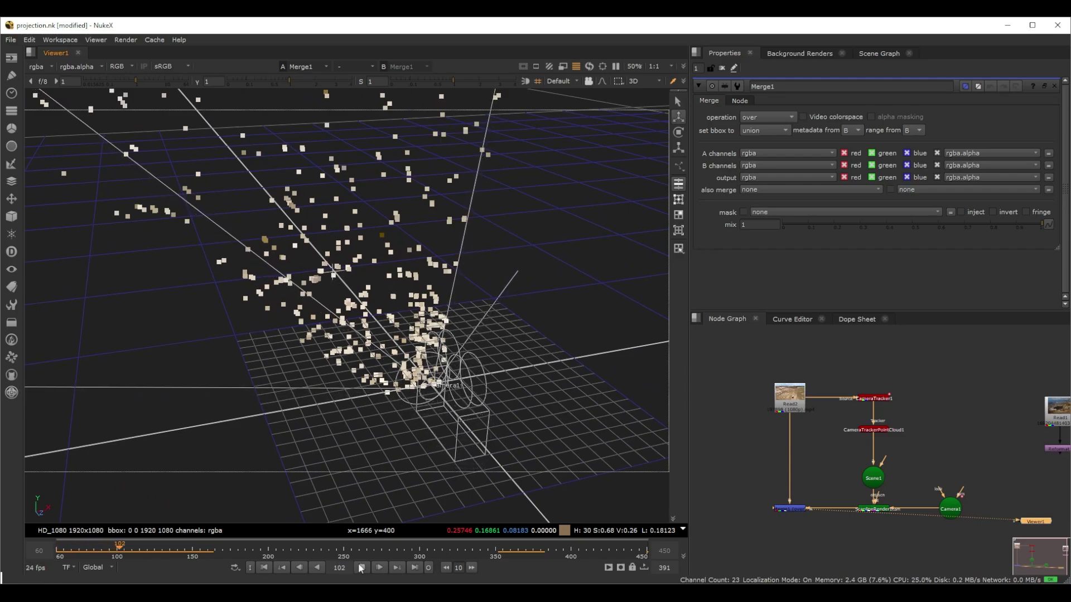
pyautogui.click(361, 568)
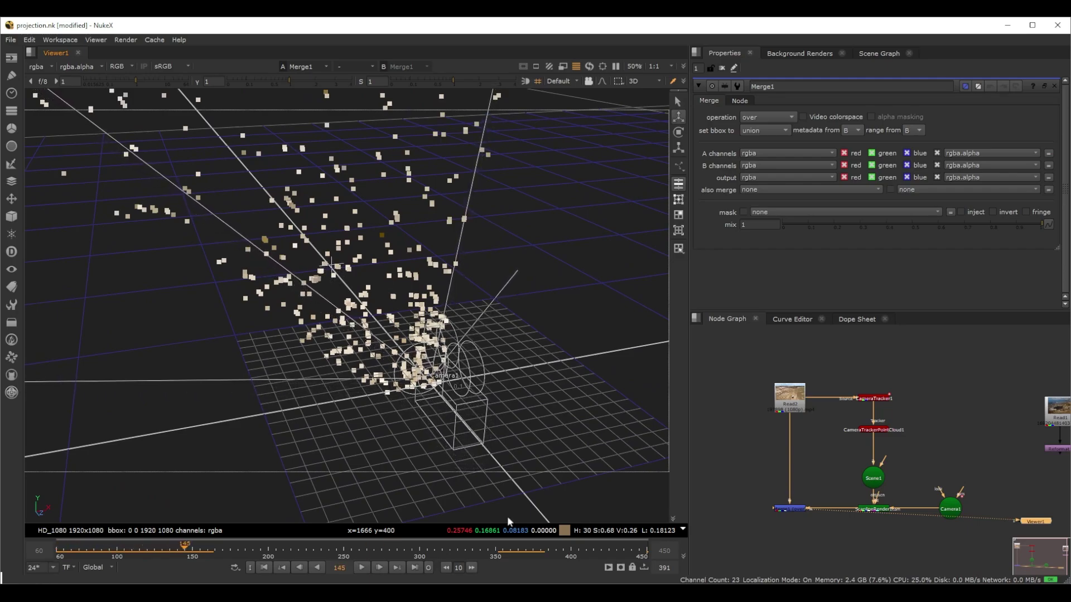
# Step: Return to the 2D view and disable the CameraTrackerPointCloud1 node
pyautogui.scroll(3, 943, 379)
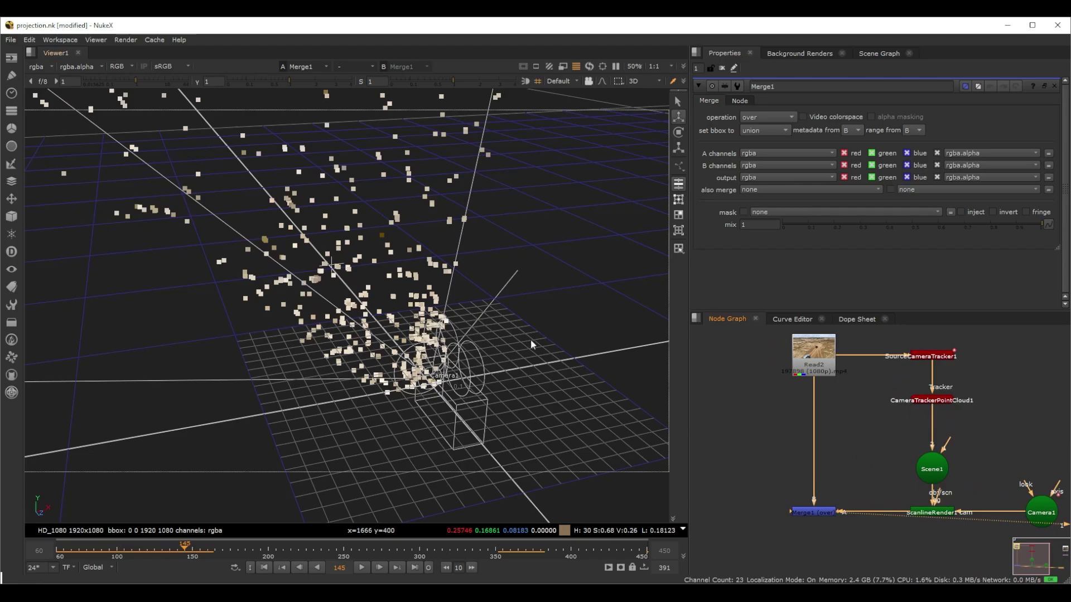
pyautogui.press('Tab')
pyautogui.click(931, 401)
pyautogui.press('d')
pyautogui.click(887, 449)
pyautogui.scroll(2, 885, 471)
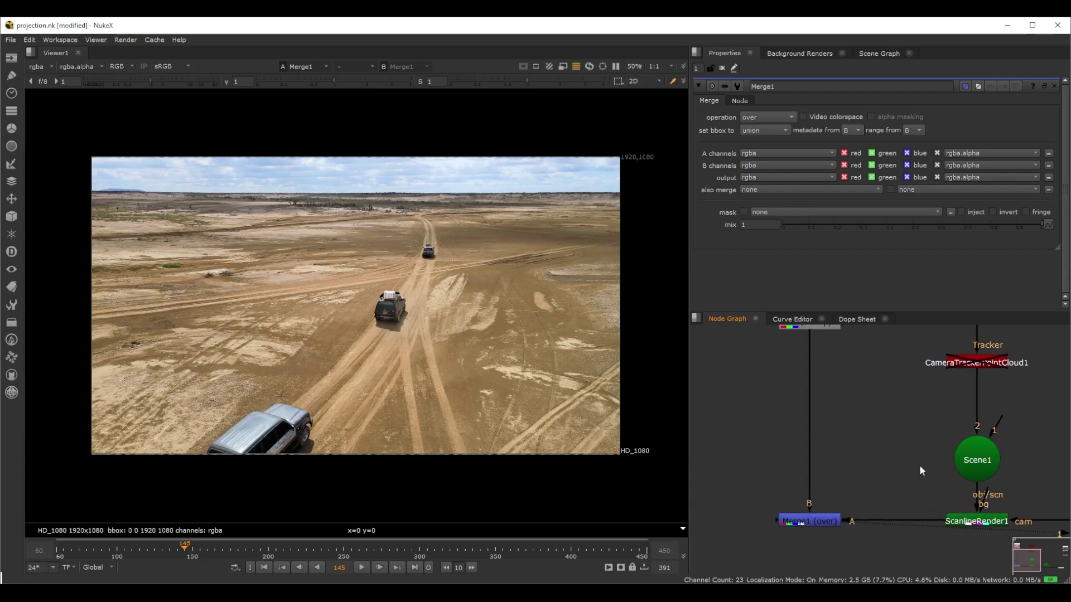
# Step: Compare the output of ScanlineRender1 with the output of Merge1 in the viewer
pyautogui.scroll(-3, 922, 472)
pyautogui.click(1001, 432)
pyautogui.moveTo(1009, 438); pyautogui.dragTo(739, 435)
pyautogui.scroll(5, 784, 454)
pyautogui.click(963, 489)
pyautogui.press('1')
pyautogui.click(822, 485)
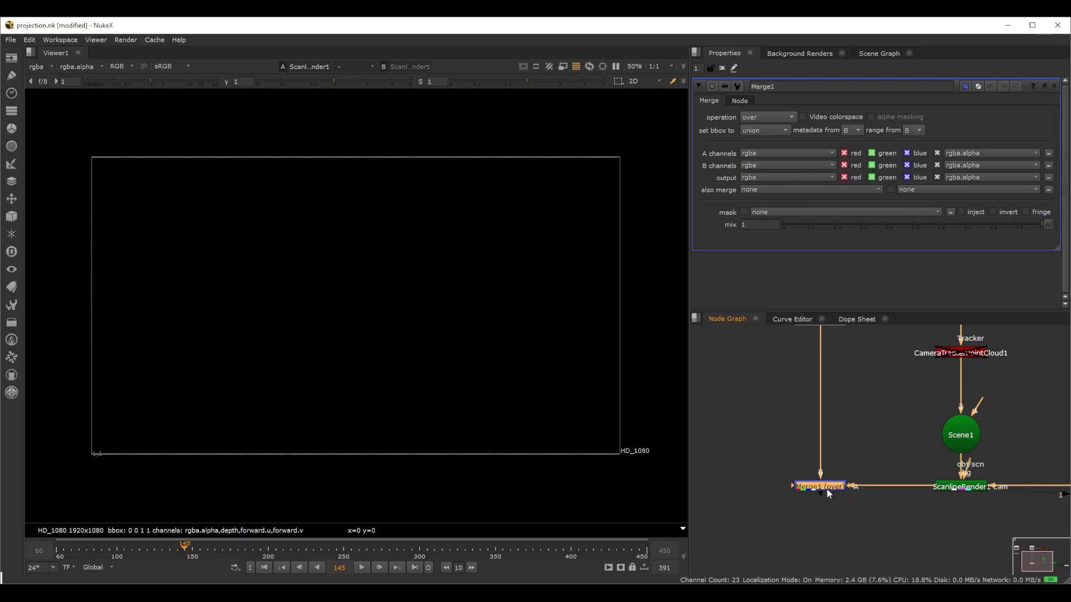
pyautogui.press('1')
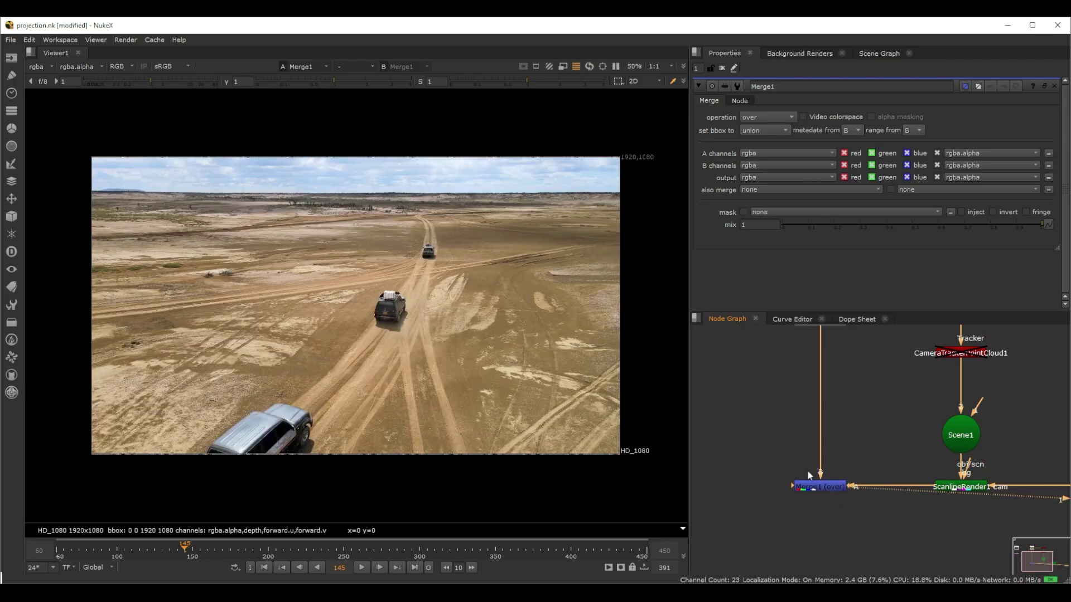
# Step: Go to the last frame, 450, and move the Viewer node below the camera tracking nodes
pyautogui.click(414, 568)
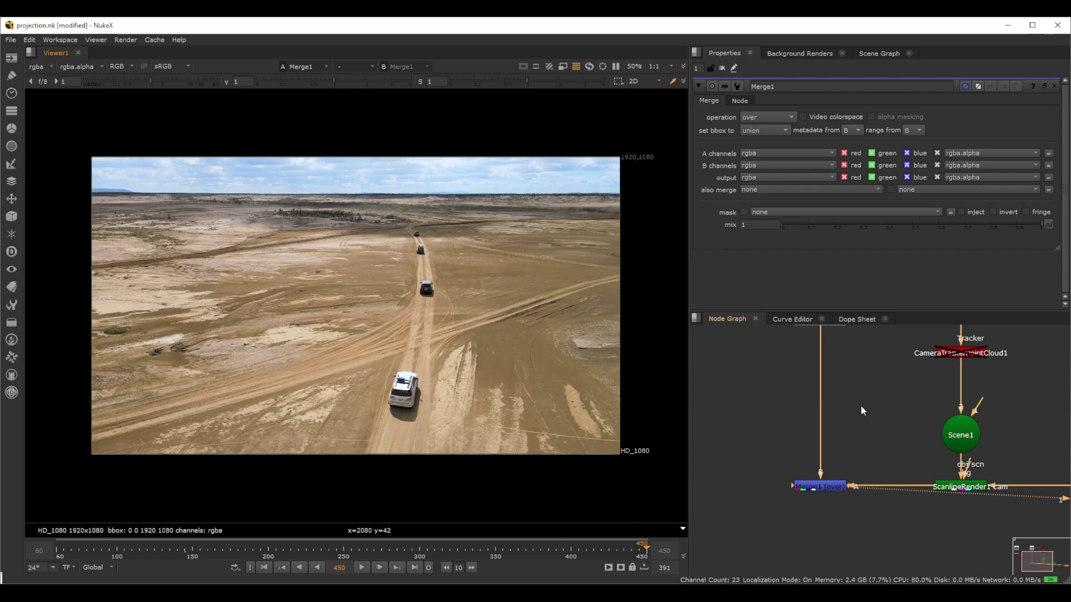
pyautogui.scroll(-2, 902, 446)
pyautogui.scroll(-2, 952, 474)
pyautogui.moveTo(952, 473); pyautogui.dragTo(919, 461, button='middle')
pyautogui.moveTo(1020, 490); pyautogui.dragTo(854, 572)
pyautogui.click(849, 478)
pyautogui.press('1')
pyautogui.scroll(4, 899, 415)
# Step: View CameraTracker1, select the ground track points left of the road, and create a Card from them
pyautogui.click(921, 383)
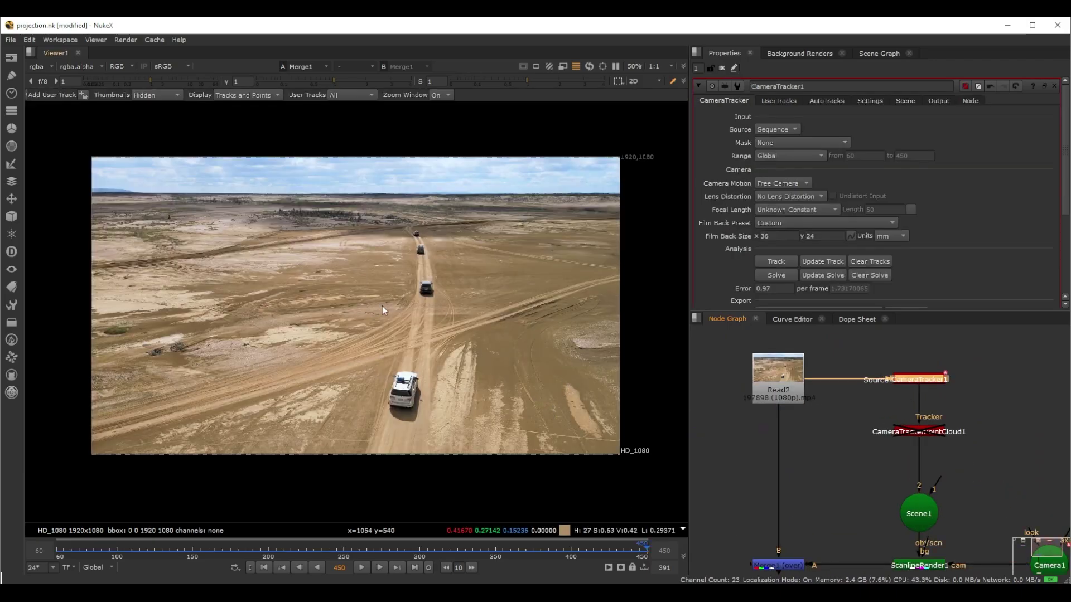
pyautogui.click(929, 434)
pyautogui.press('d')
pyautogui.click(927, 378)
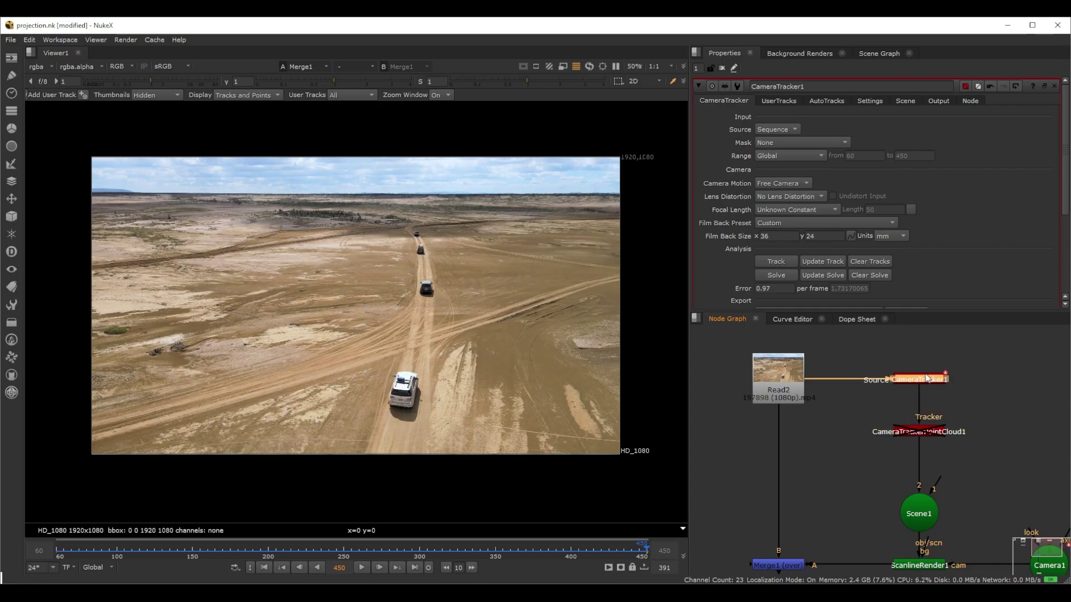
pyautogui.press('1')
pyautogui.scroll(2, 371, 310)
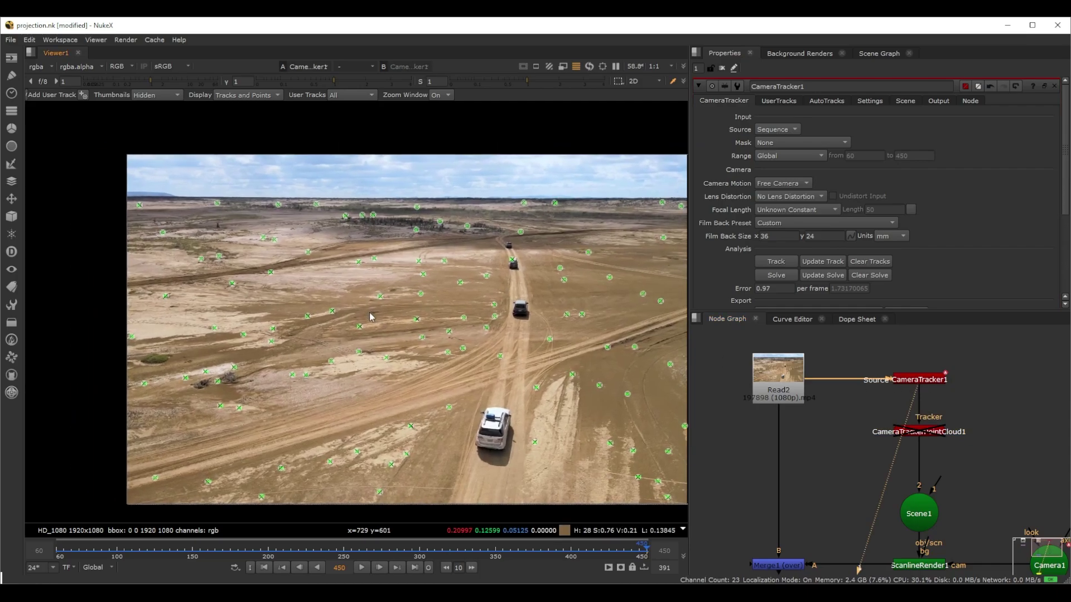
pyautogui.moveTo(262, 339); pyautogui.dragTo(374, 351)
pyautogui.moveTo(229, 316); pyautogui.dragTo(300, 291)
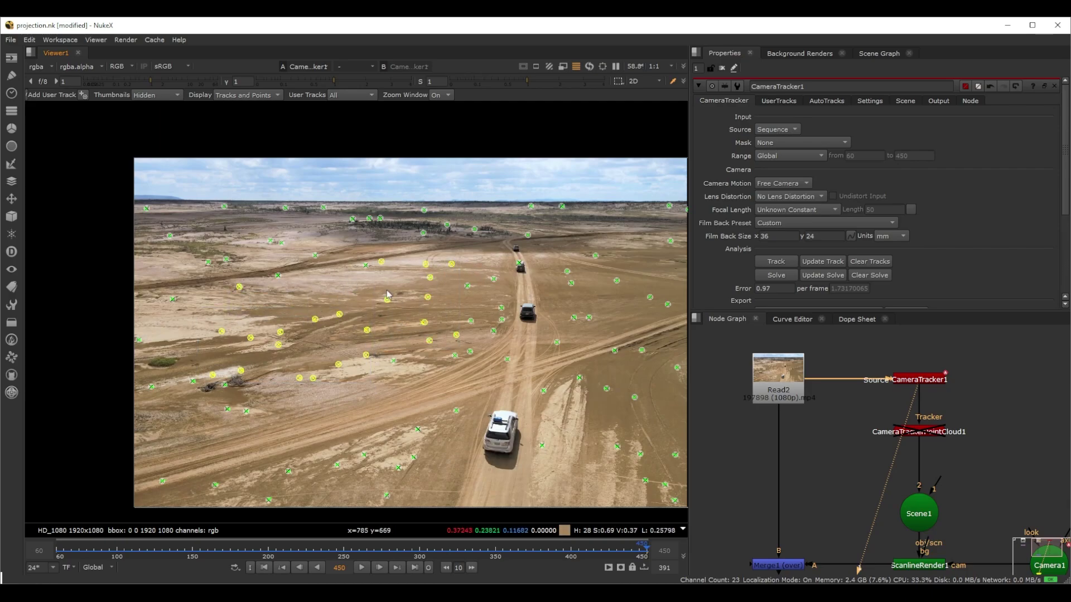
pyautogui.keyDown('shift'); pyautogui.moveTo(361, 261); pyautogui.dragTo(411, 287); pyautogui.keyUp('shift')
pyautogui.moveTo(389, 304)
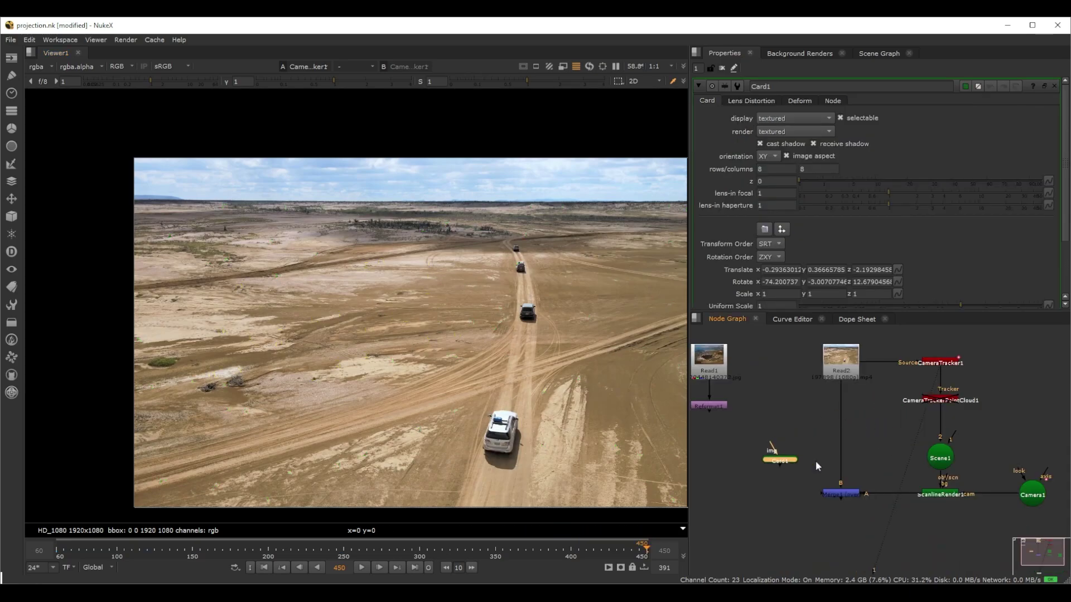
# Step: Connect Card1 to input 1 of Scene1 and view the crater image from Reformat1
pyautogui.scroll(3, 815, 461)
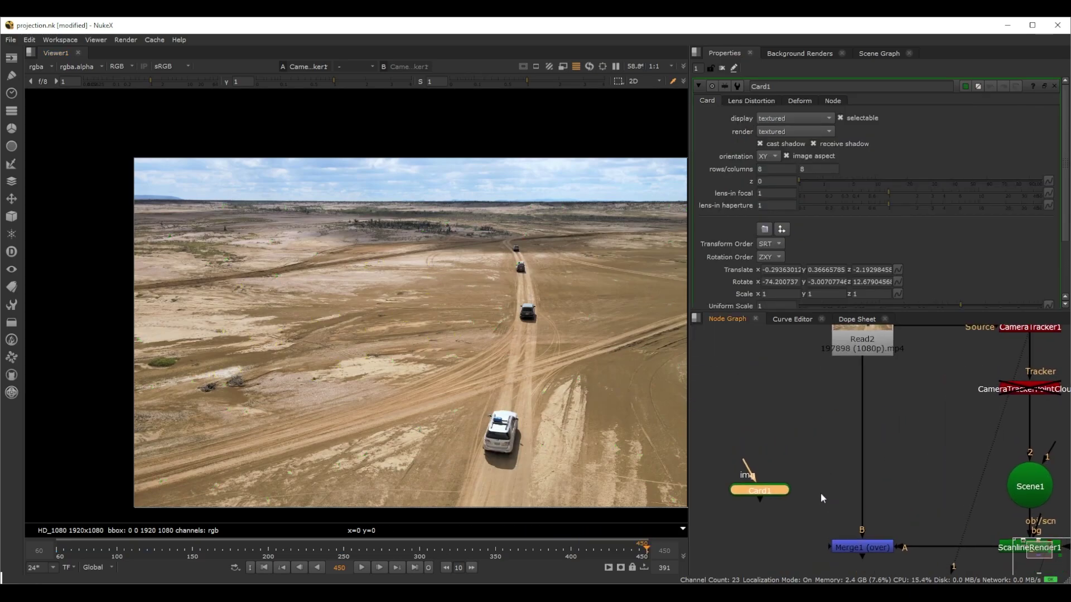
pyautogui.moveTo(926, 504); pyautogui.dragTo(1031, 466)
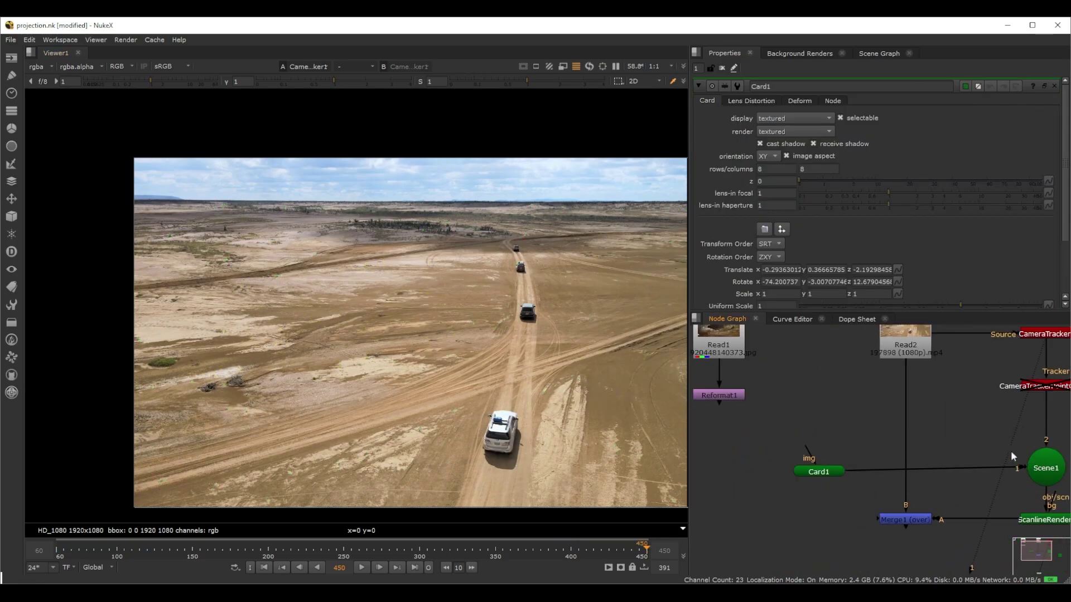
pyautogui.scroll(-2, 922, 437)
pyautogui.moveTo(828, 479)
pyautogui.mouseDown()
pyautogui.moveTo(842, 467)
pyautogui.moveTo(814, 475)
pyautogui.mouseUp()
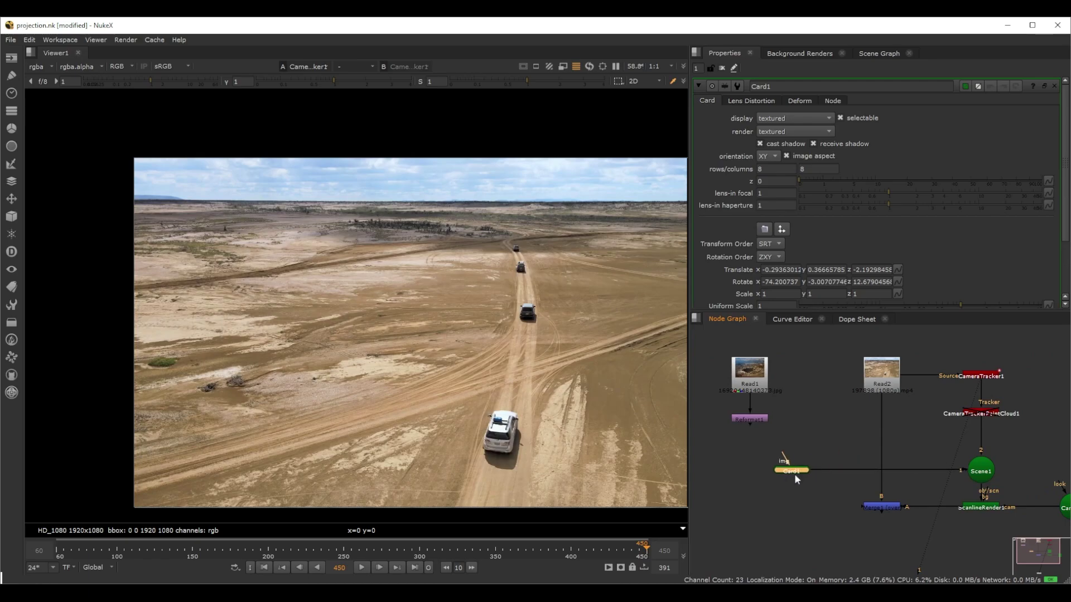
pyautogui.press('1')
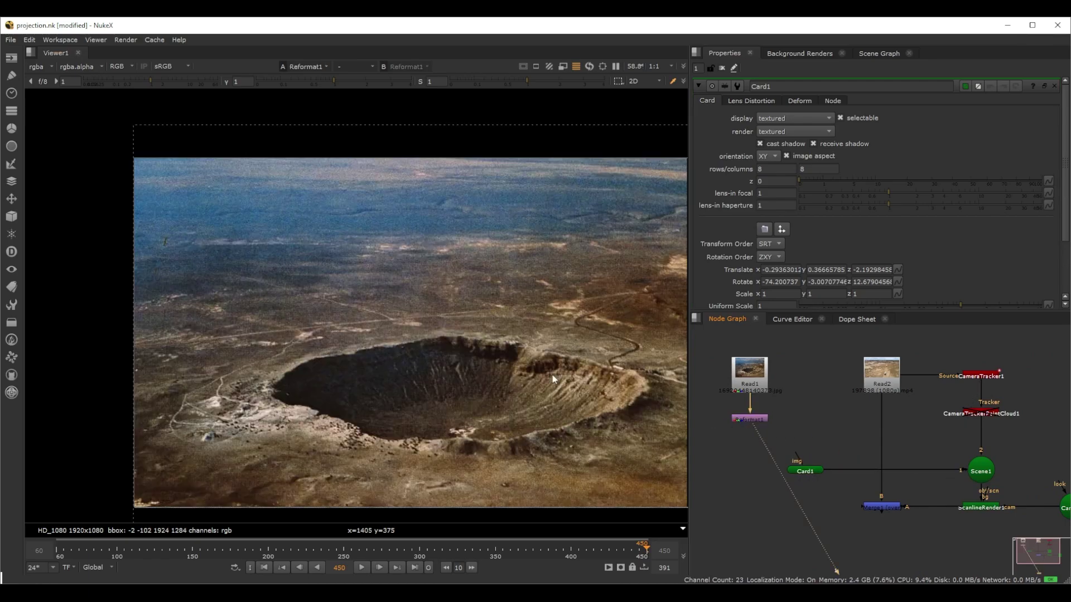
# Step: Move Read1 up slightly and add a Roto node to the left of the area below Reformat1
pyautogui.scroll(-2, 396, 384)
pyautogui.moveTo(467, 348); pyautogui.dragTo(440, 339, button='middle')
pyautogui.moveTo(751, 372); pyautogui.dragTo(751, 362)
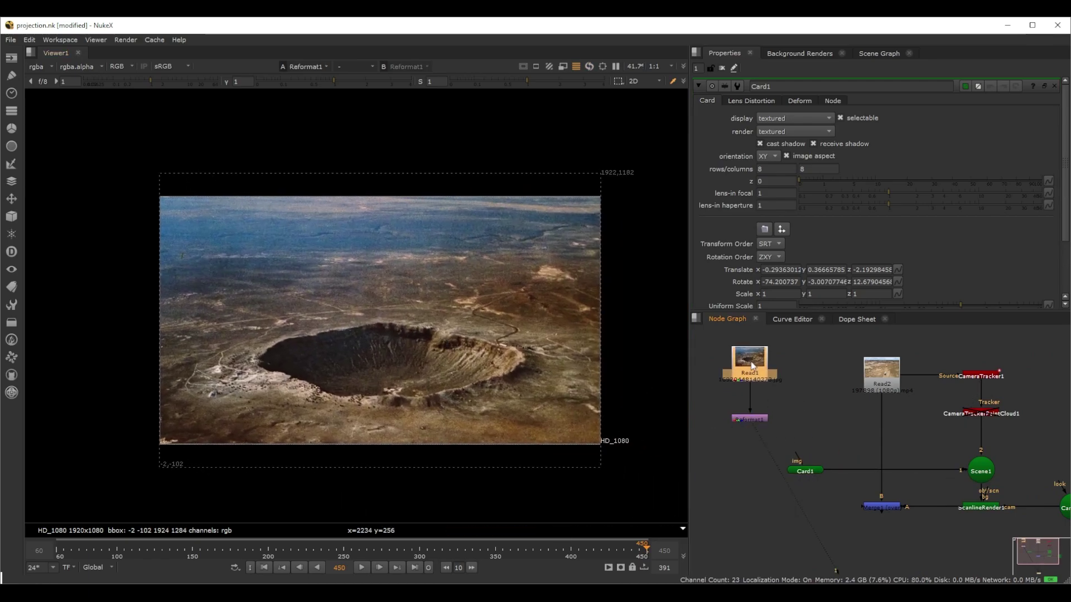
pyautogui.moveTo(761, 426); pyautogui.dragTo(825, 446, button='middle')
pyautogui.moveTo(814, 435); pyautogui.dragTo(813, 432)
pyautogui.click(747, 443)
pyautogui.moveTo(744, 442); pyautogui.dragTo(851, 453, button='middle')
pyautogui.press('o')
pyautogui.scroll(3, 829, 437)
pyautogui.click(887, 447)
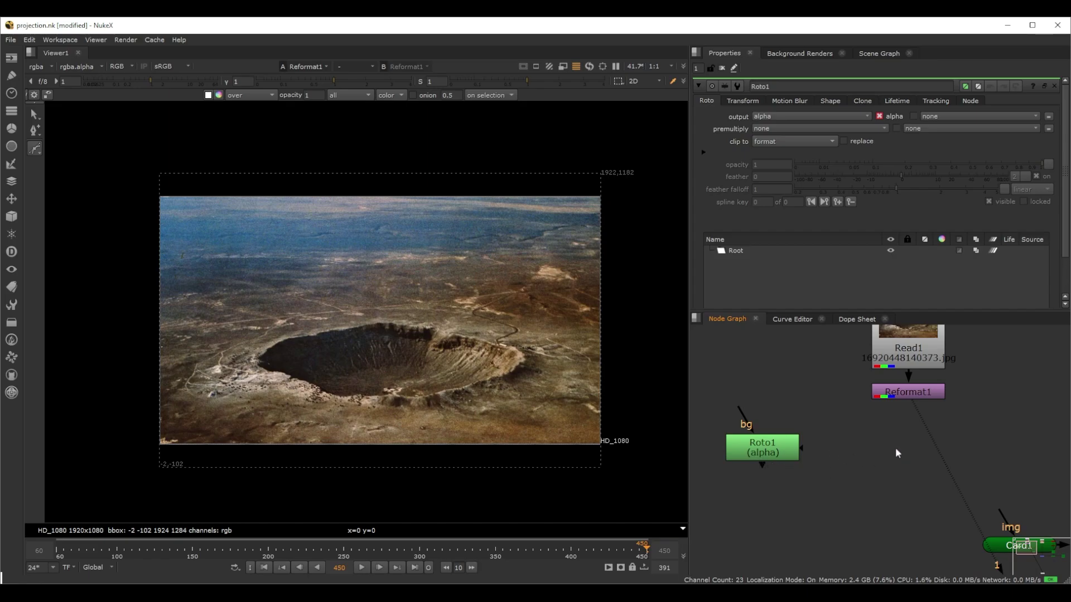
# Step: Add a Copy node below Reformat1, connect Roto1 to input A and Reformat1 to input B, and view it
pyautogui.press('k')
pyautogui.moveTo(880, 419); pyautogui.dragTo(770, 445)
pyautogui.moveTo(901, 388); pyautogui.dragTo(903, 390)
pyautogui.moveTo(899, 451); pyautogui.dragTo(912, 446)
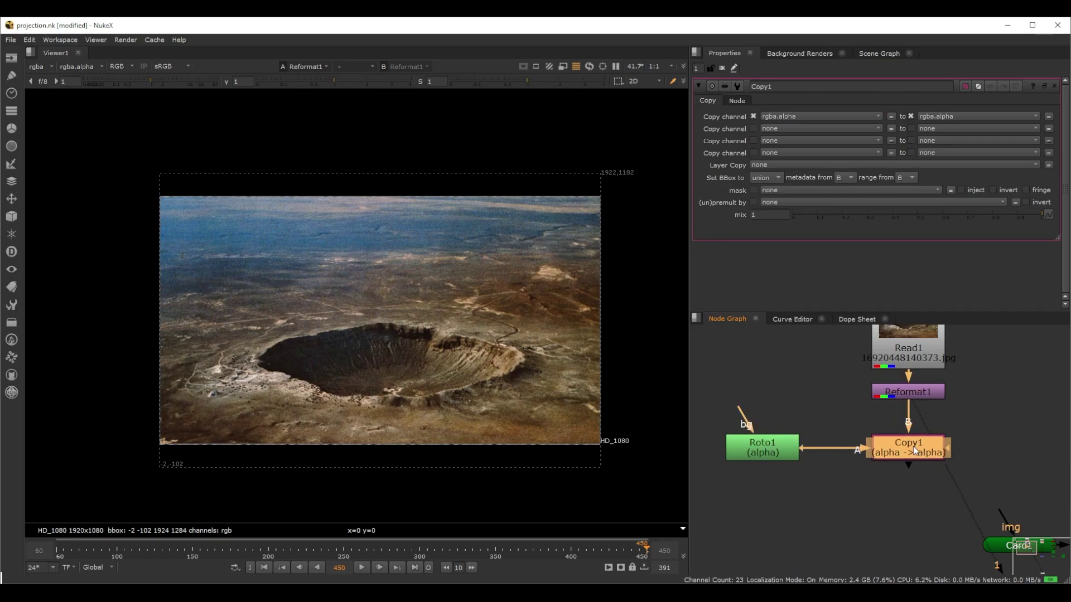
pyautogui.press('1')
pyautogui.click(853, 452)
# Step: Draw a closed Bezier shape in Roto1 loosely around the crater rim and add a Premult node below Copy1
pyautogui.doubleClick(748, 449)
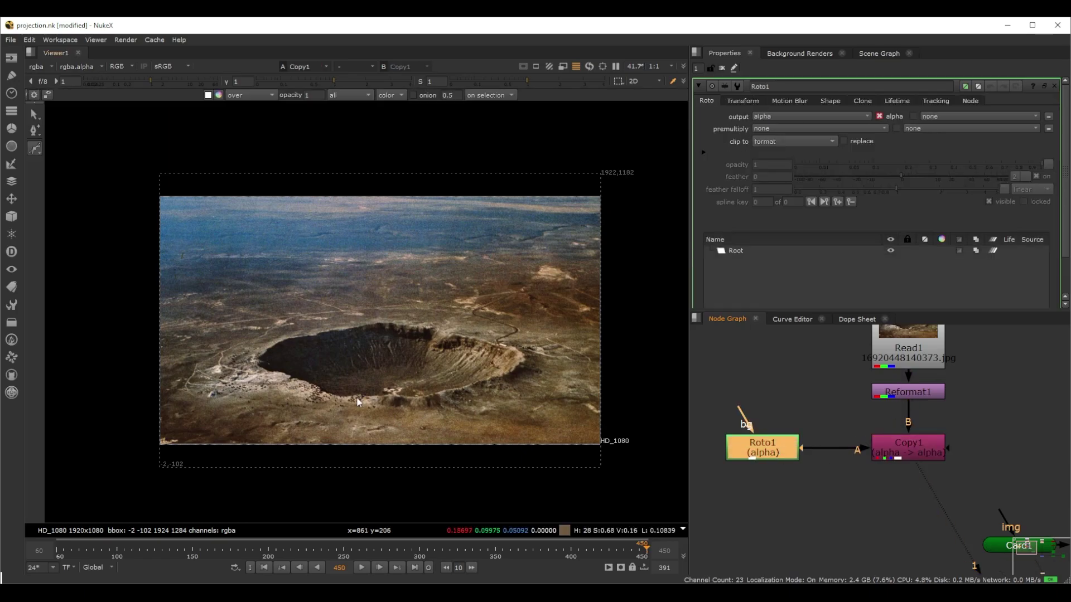
pyautogui.scroll(2, 245, 403)
pyautogui.click(245, 400)
pyautogui.click(226, 357)
pyautogui.click(263, 322)
pyautogui.click(358, 308)
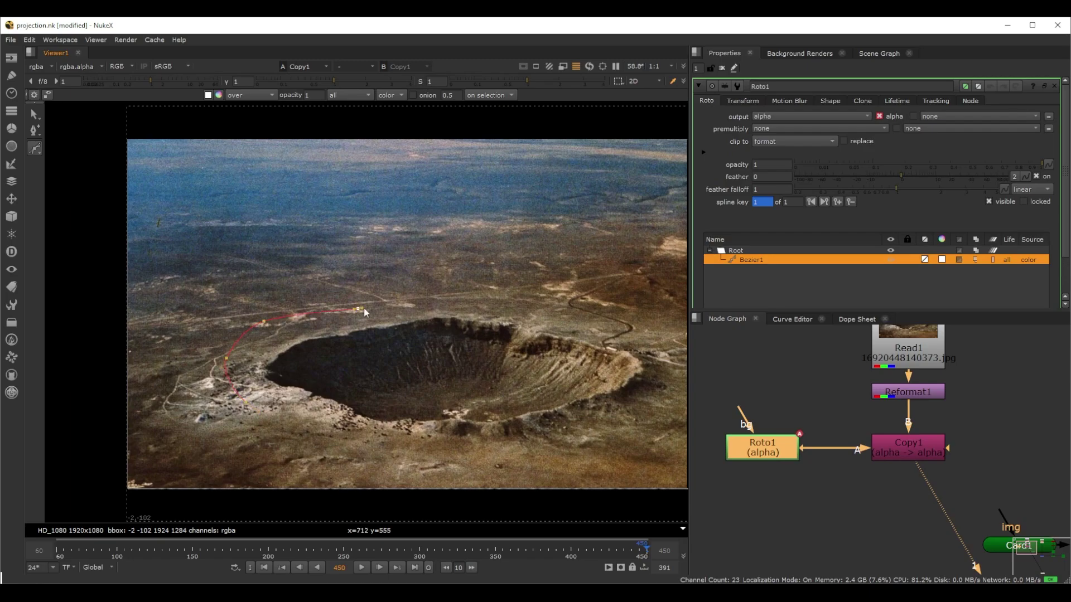
pyautogui.moveTo(677, 382); pyautogui.dragTo(677, 404)
pyautogui.click(510, 462)
pyautogui.moveTo(377, 460); pyautogui.dragTo(360, 456)
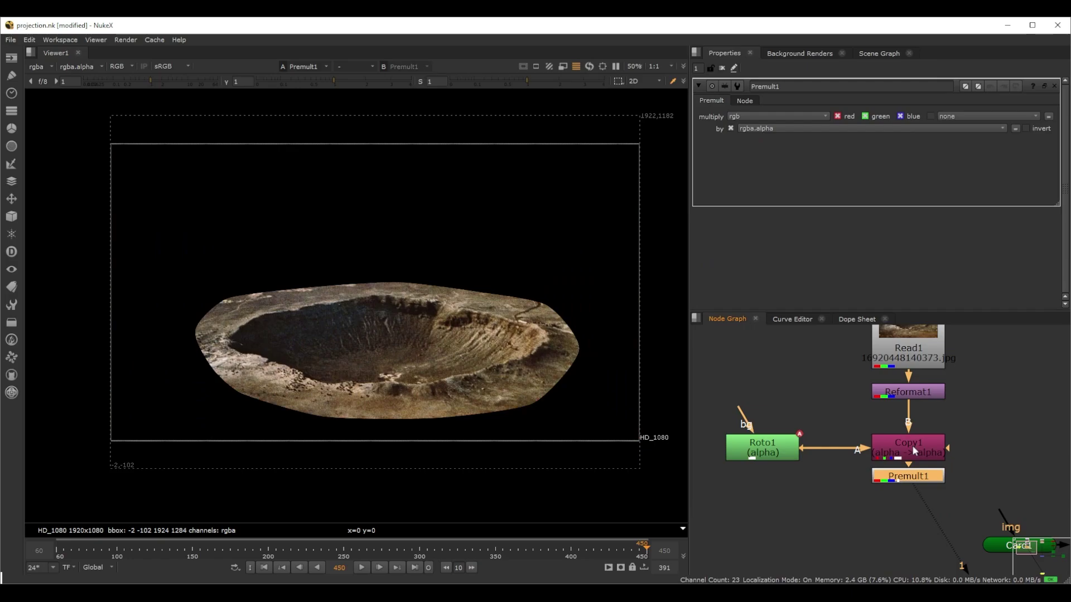
# Step: View Copy1 in the viewer and inspect its alpha channel
pyautogui.click(763, 452)
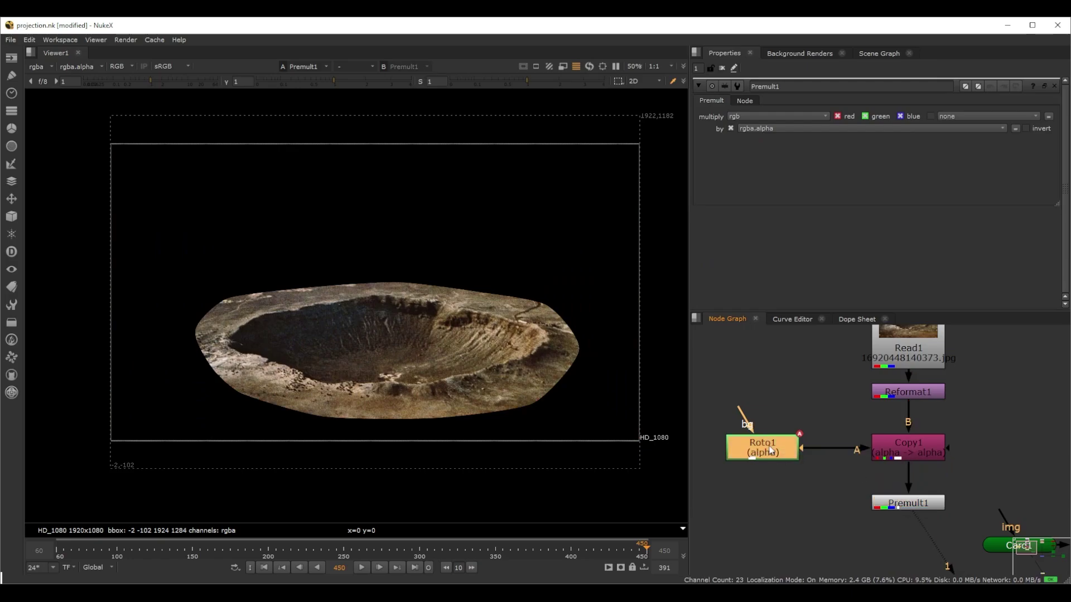
pyautogui.moveTo(927, 447); pyautogui.dragTo(932, 447)
pyautogui.press('1')
pyautogui.press('a')
pyautogui.press('a')
pyautogui.press('a')
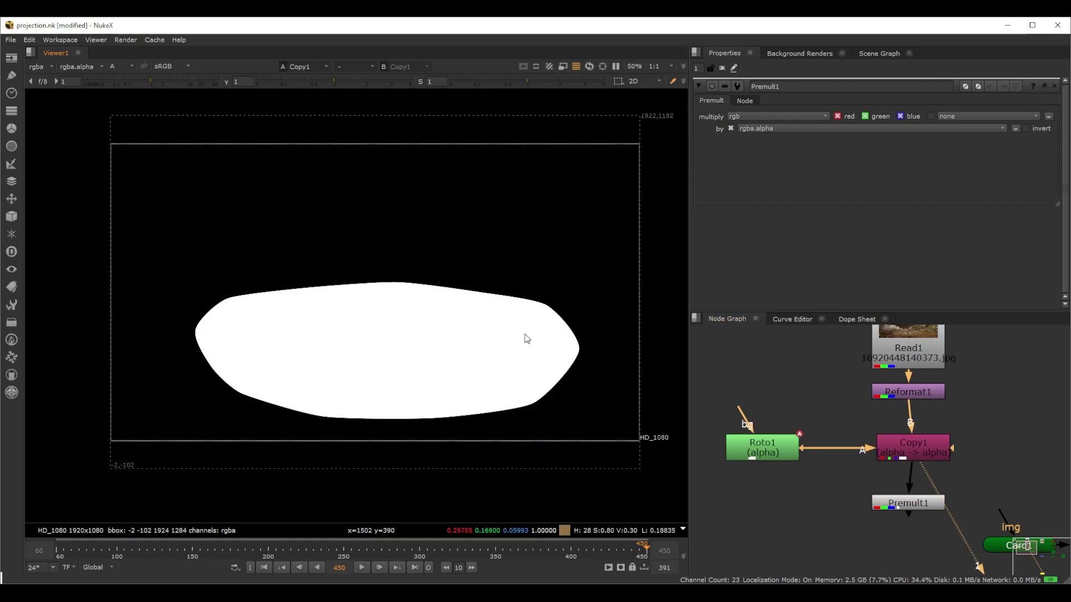
# Step: Move Roto1 up and insert a Blur node below it with a size of 50
pyautogui.moveTo(772, 443); pyautogui.dragTo(772, 400)
pyautogui.press('b')
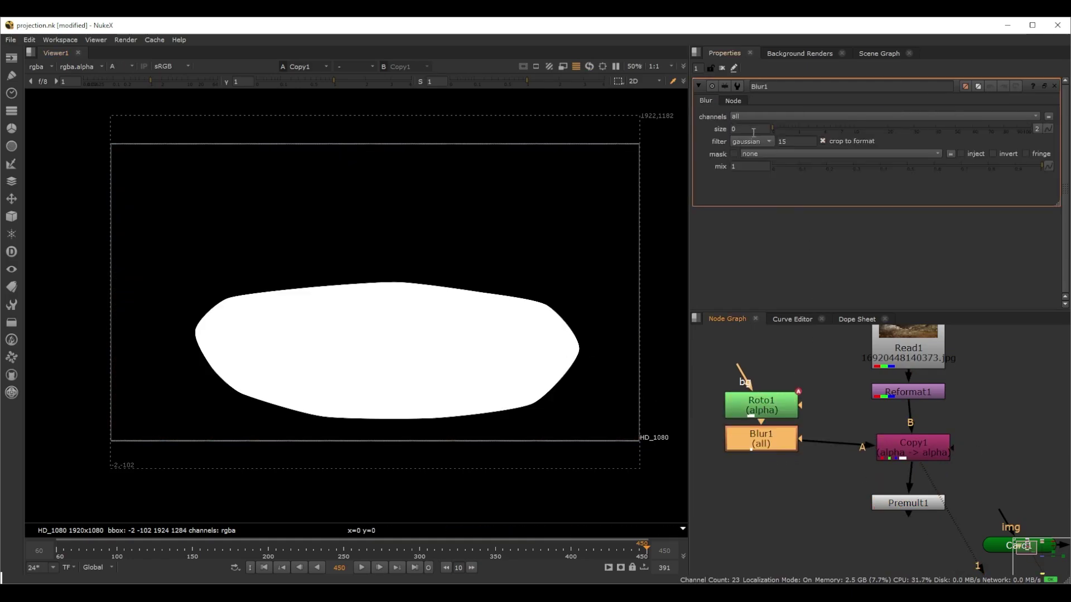
pyautogui.write('50')
pyautogui.press('Return')
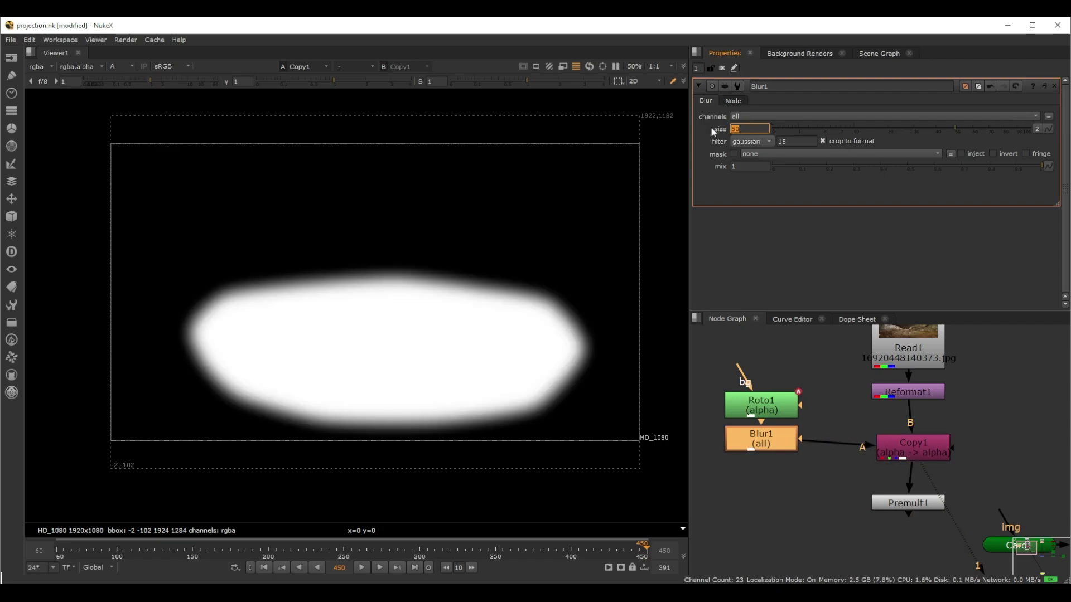
# Step: Align Copy1 with Blur1 and view the feathered crater from Premult1 in RGB
pyautogui.click(897, 445)
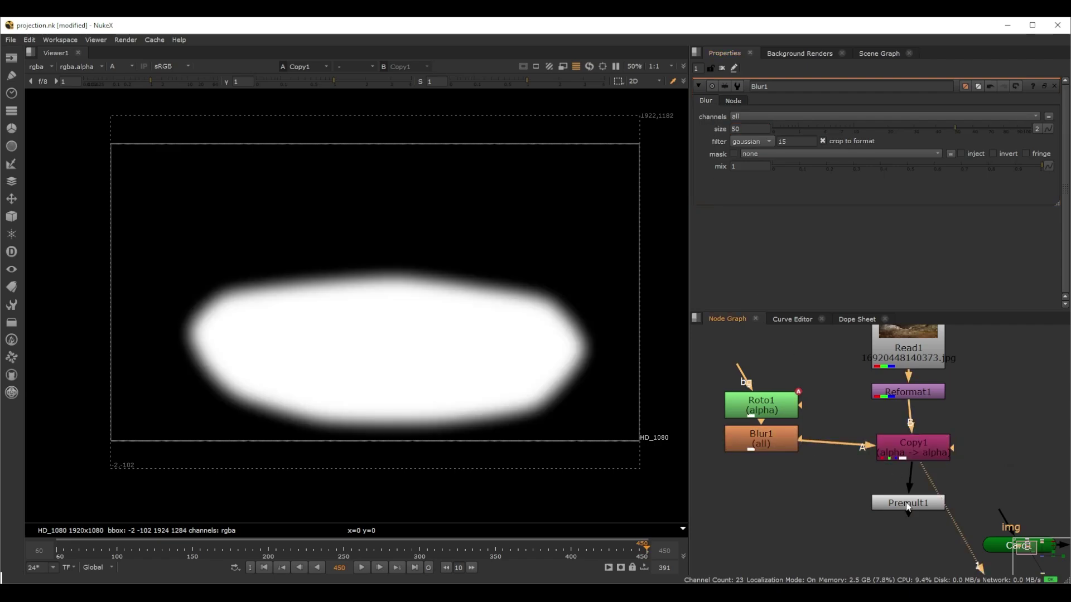
pyautogui.moveTo(926, 453); pyautogui.dragTo(921, 444)
pyautogui.click(909, 503)
pyautogui.press('1')
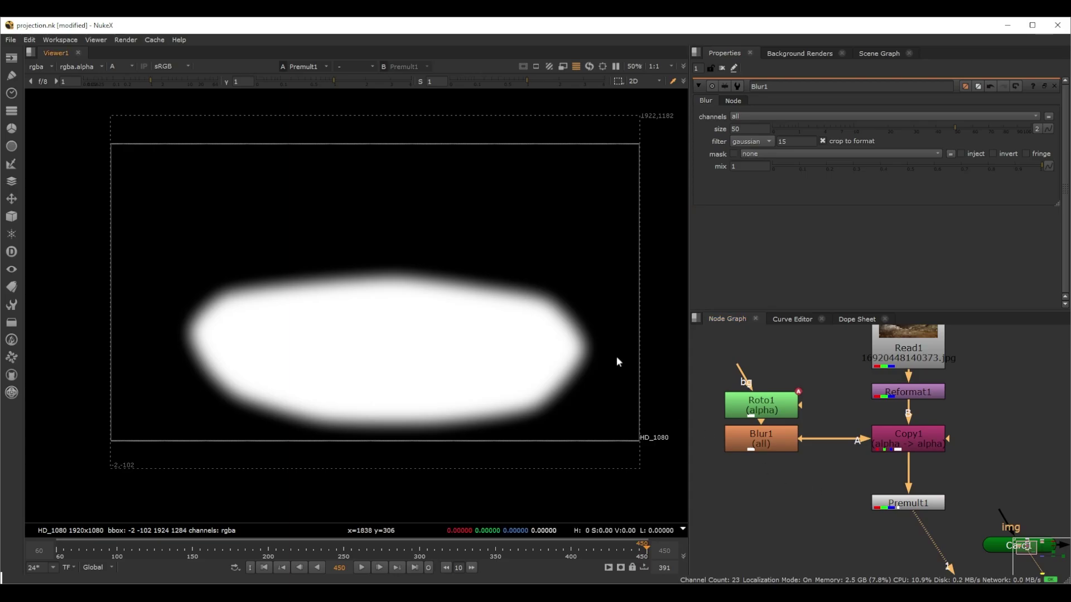
# Step: Connect the img input of Card1 to Premult1 and view the output of ScanlineRender1
pyautogui.scroll(-5, 871, 467)
pyautogui.moveTo(926, 491); pyautogui.dragTo(851, 466, button='middle')
pyautogui.scroll(2, 808, 444)
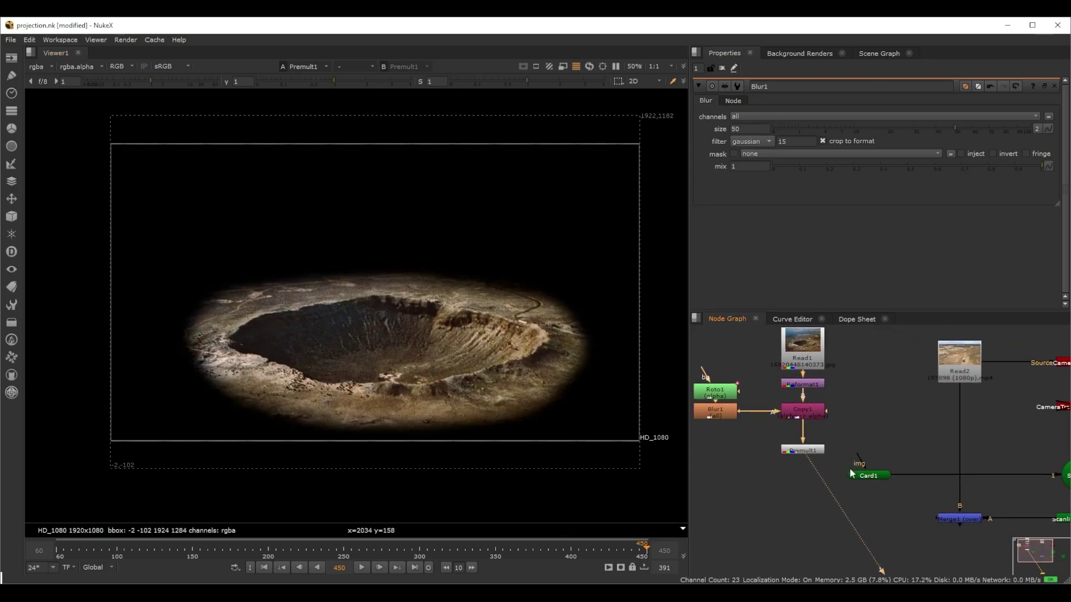
pyautogui.moveTo(808, 454); pyautogui.dragTo(807, 439)
pyautogui.scroll(2, 915, 475)
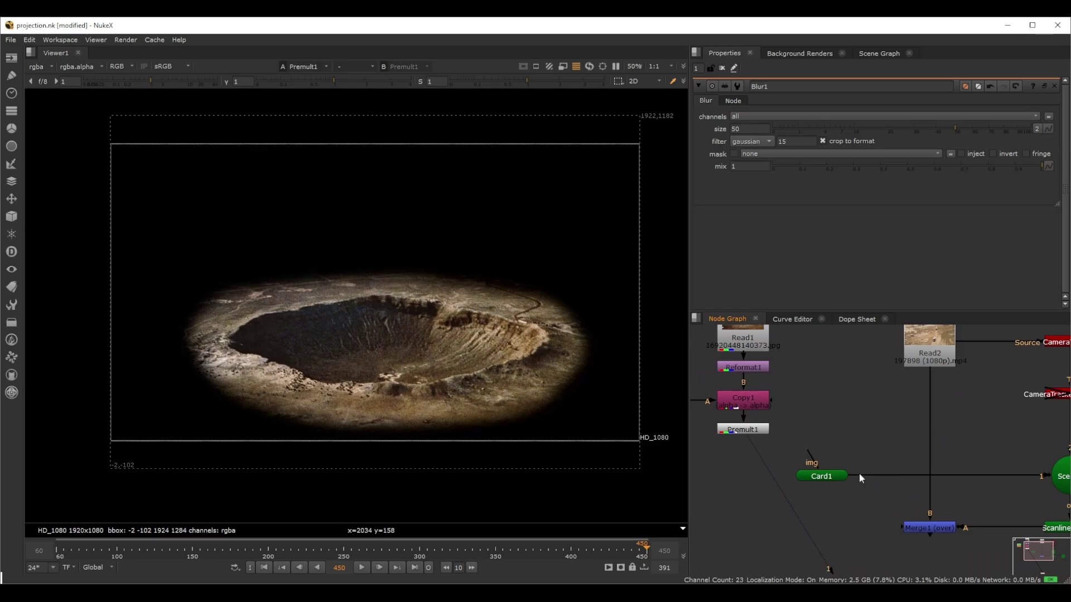
pyautogui.click(826, 477)
pyautogui.scroll(-3, 864, 437)
pyautogui.click(924, 483)
pyautogui.press('1')
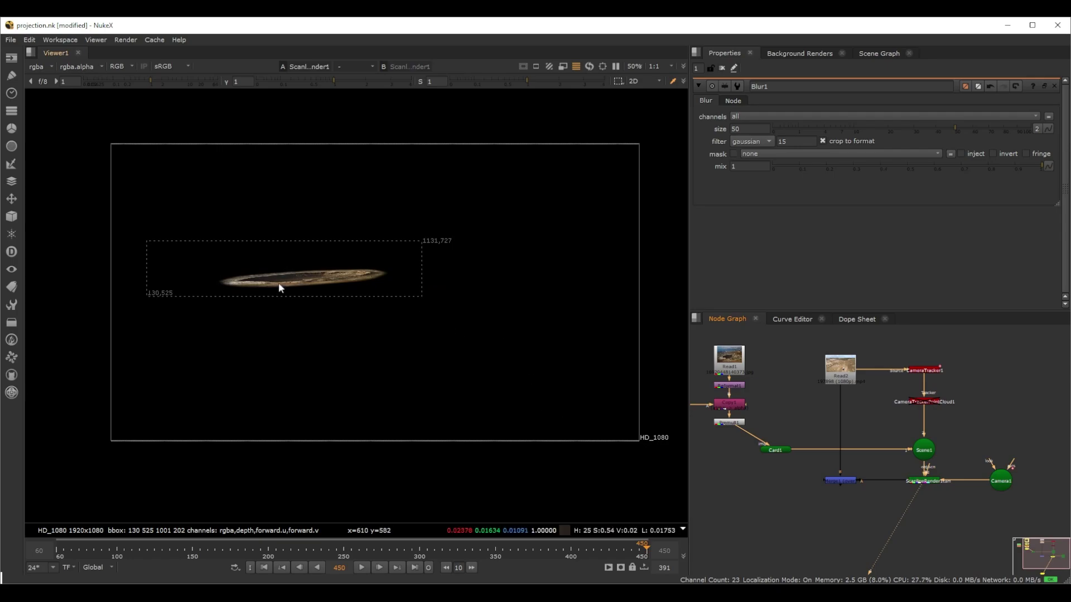
# Step: Switch the viewer to 3D, add a CheckerBoard node and connect it to the img input of Card1
pyautogui.press('Tab')
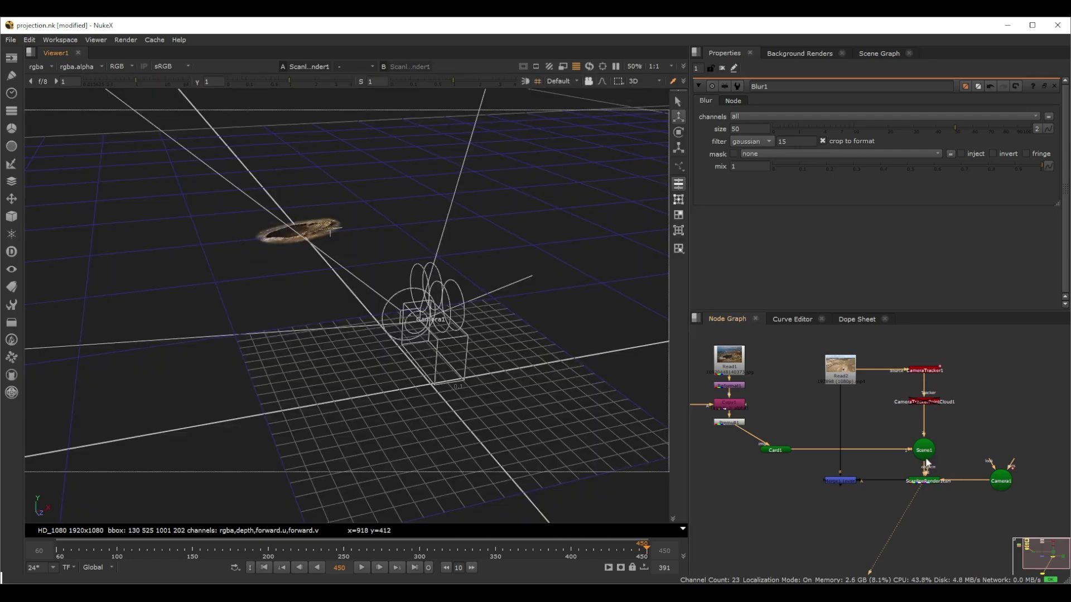
pyautogui.moveTo(811, 428); pyautogui.dragTo(846, 437, button='middle')
pyautogui.scroll(3, 809, 447)
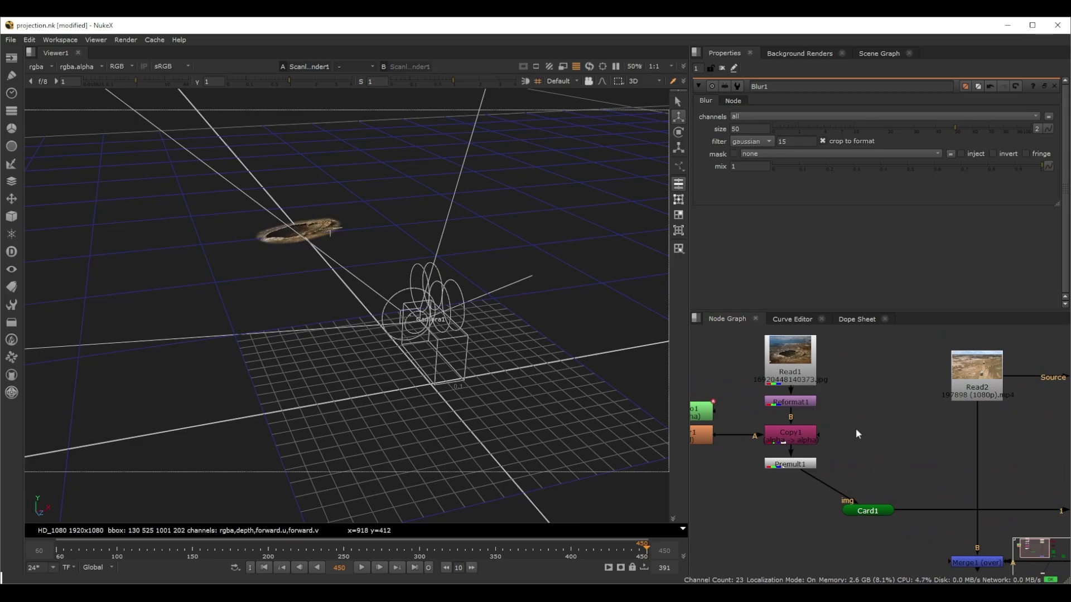
pyautogui.click(808, 445)
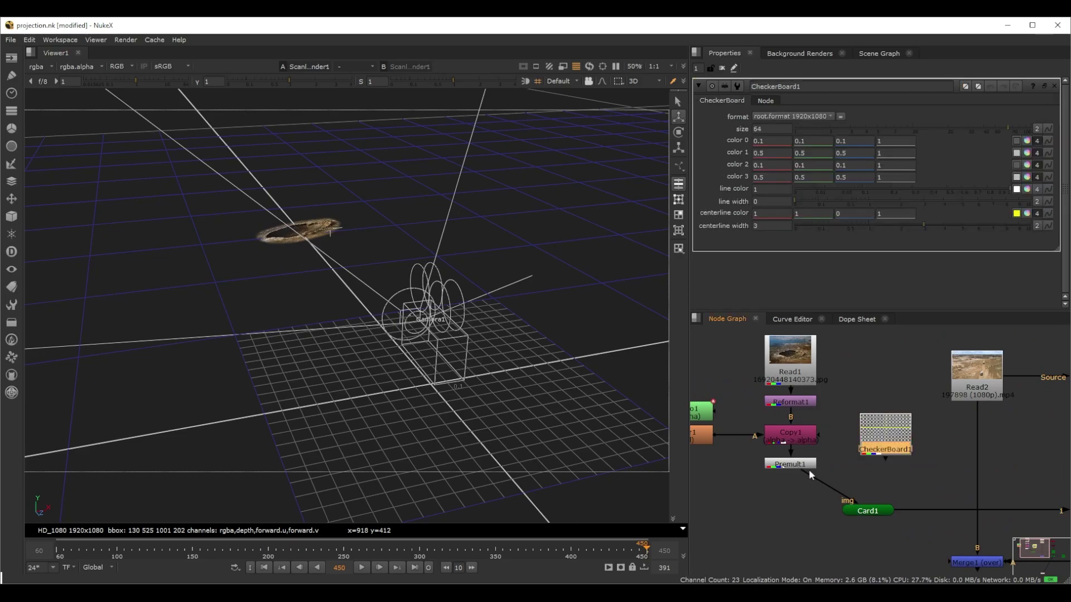
pyautogui.moveTo(893, 456); pyautogui.dragTo(892, 455)
pyautogui.scroll(-3, 921, 482)
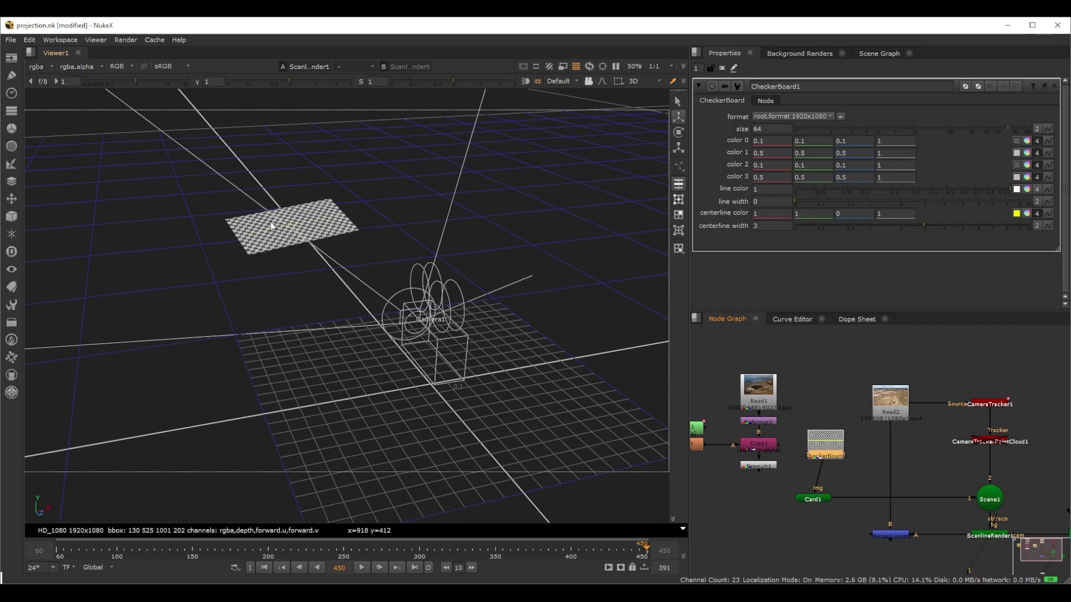
# Step: View Merge1 and examine how the checkerboard card sits on the desert ground
pyautogui.moveTo(957, 479); pyautogui.dragTo(916, 446, button='middle')
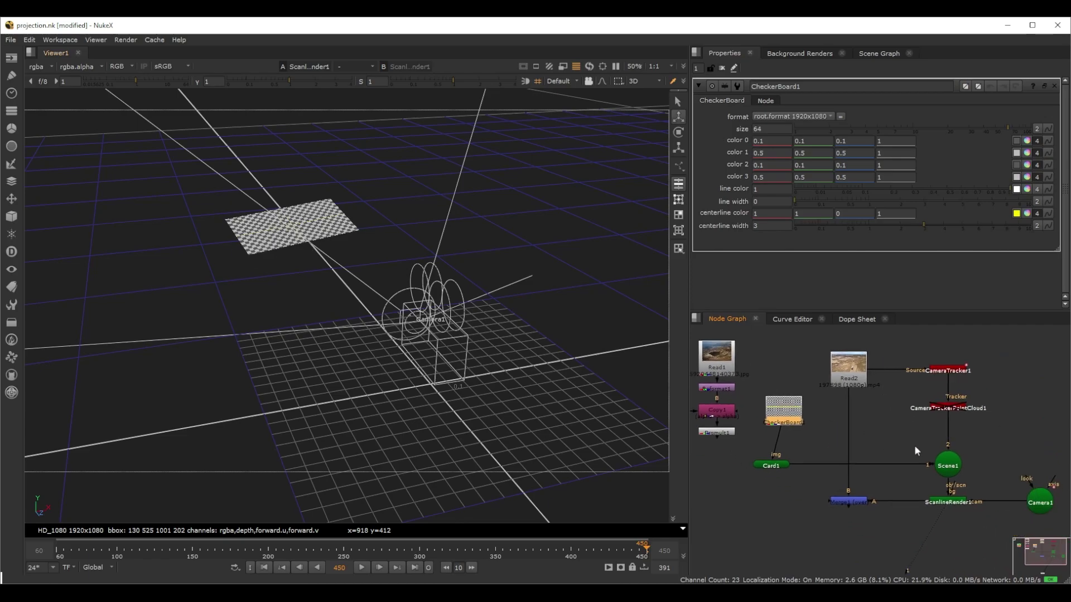
pyautogui.click(961, 503)
pyautogui.press('1')
pyautogui.click(734, 467)
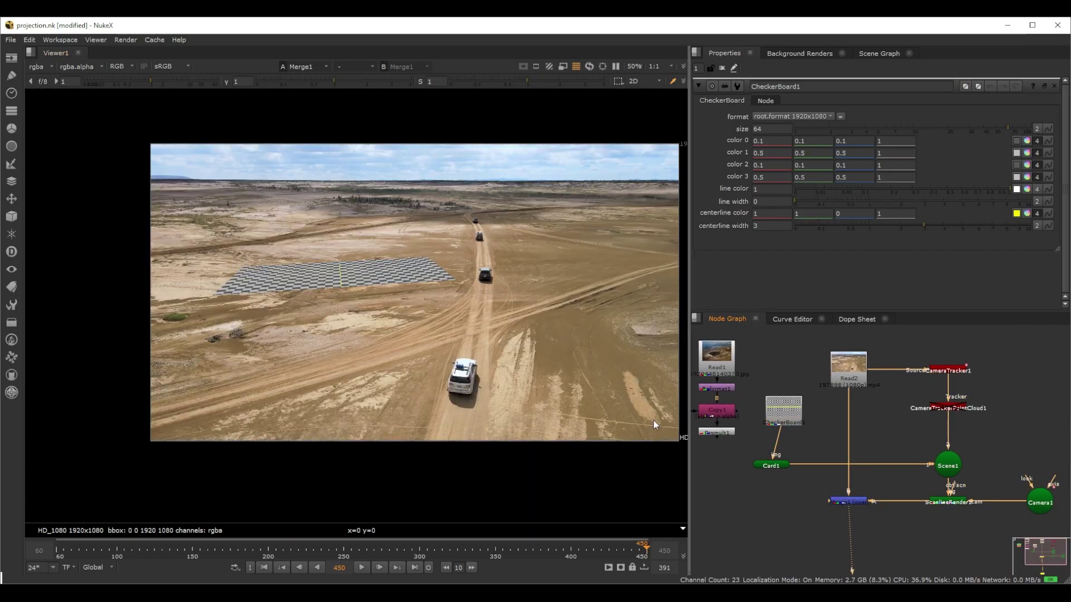
pyautogui.scroll(2, 340, 268)
pyautogui.moveTo(307, 266); pyautogui.dragTo(320, 310, button='middle')
pyautogui.scroll(-2, 365, 335)
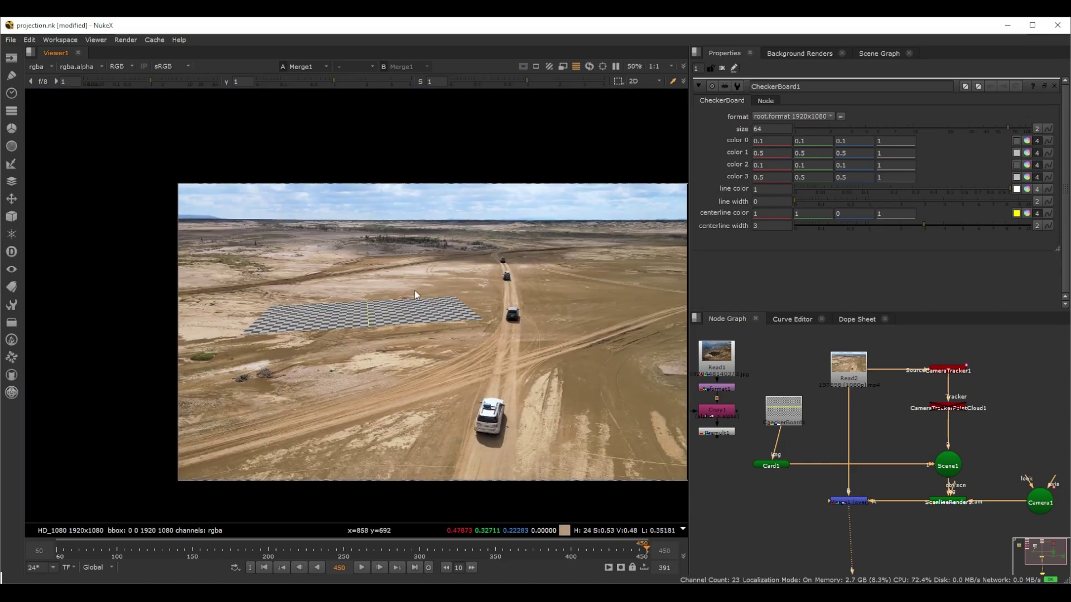
pyautogui.scroll(3, 420, 310)
pyautogui.scroll(-2, 360, 318)
pyautogui.press('f')
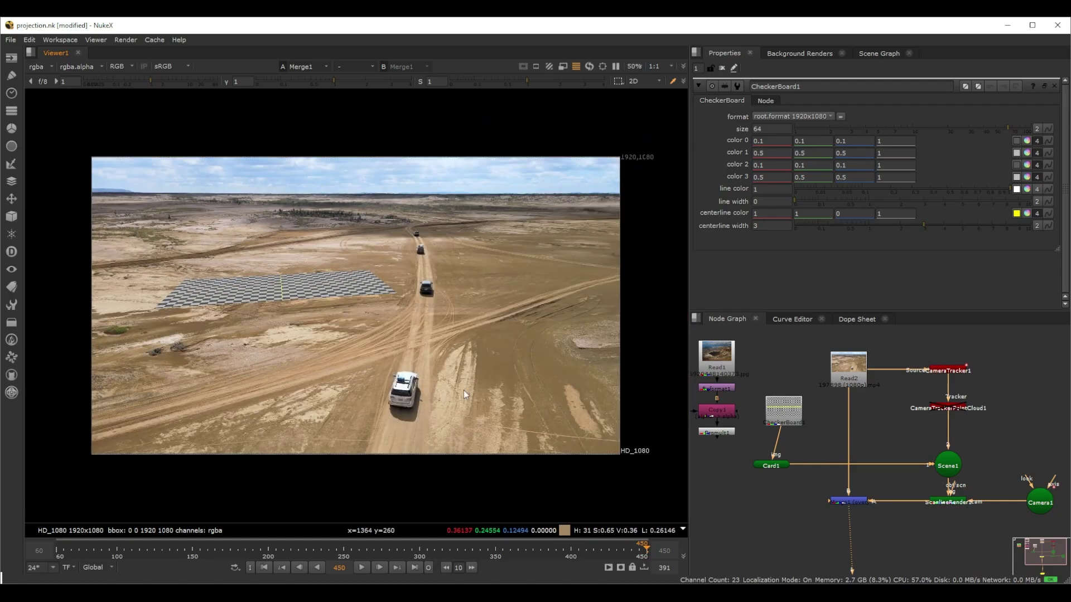
# Step: Play the sequence to check how well the checkerboard sticks to the ground, and return to the last frame, 450
pyautogui.click(318, 568)
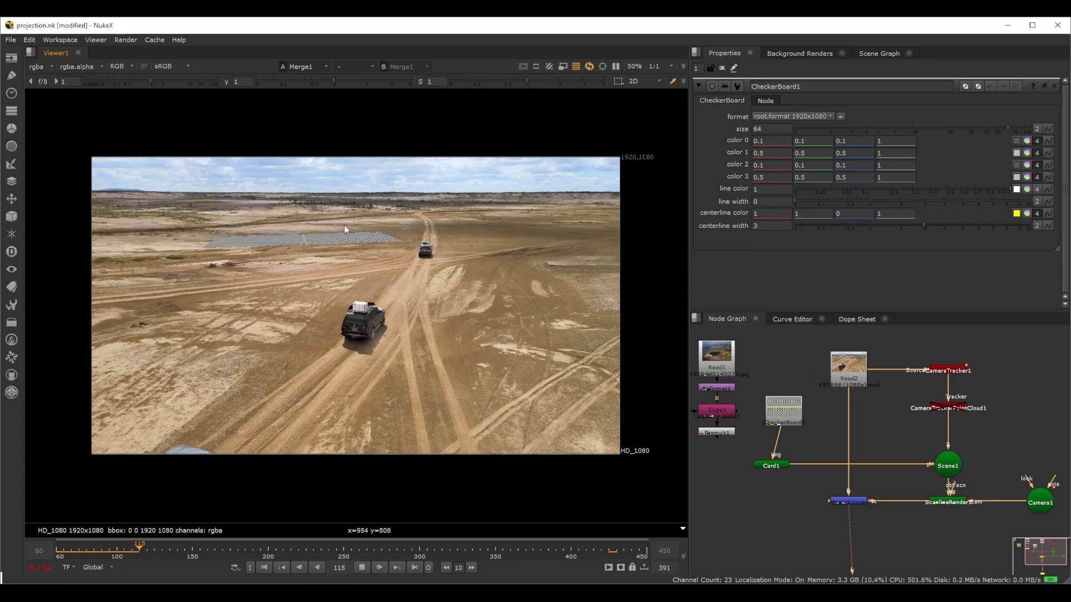
pyautogui.scroll(5, 311, 247)
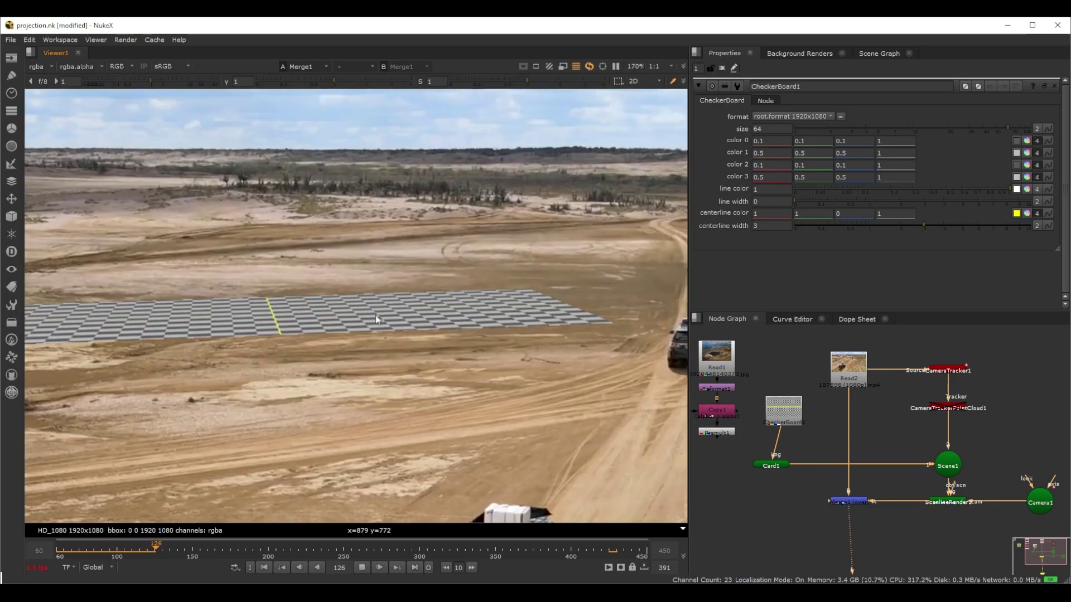
pyautogui.scroll(-2, 374, 336)
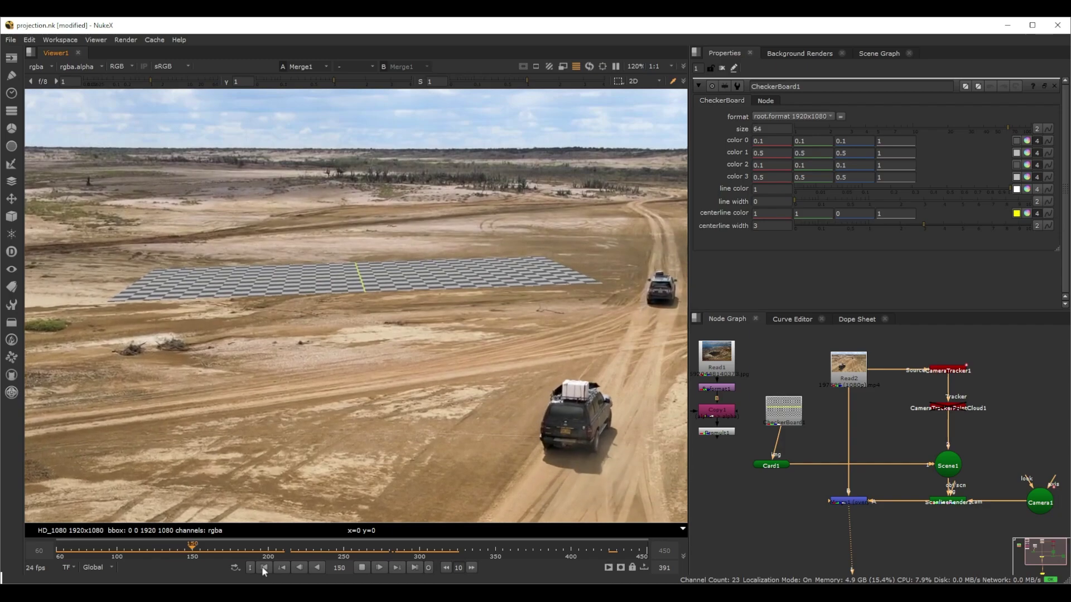
pyautogui.scroll(-4, 525, 357)
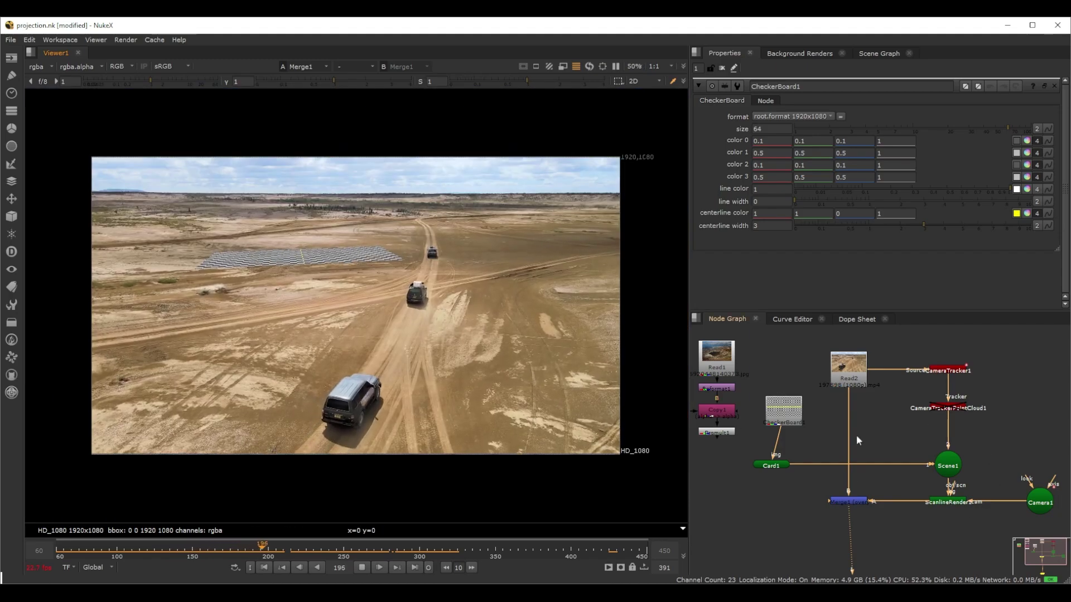
pyautogui.scroll(3, 367, 231)
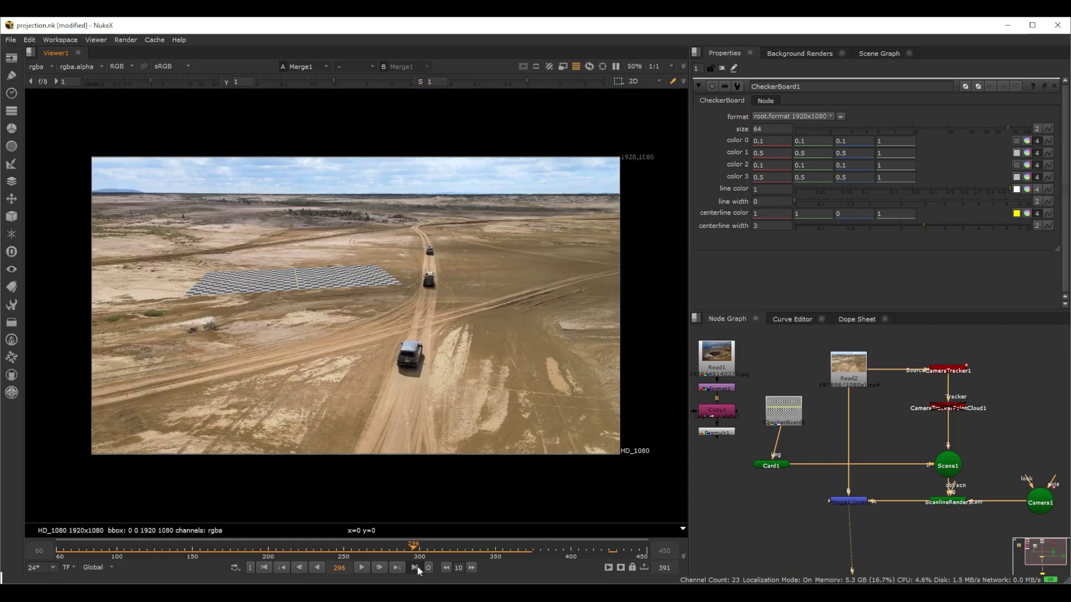
pyautogui.click(415, 568)
pyautogui.scroll(2, 265, 308)
pyautogui.moveTo(264, 308); pyautogui.dragTo(323, 334, button='middle')
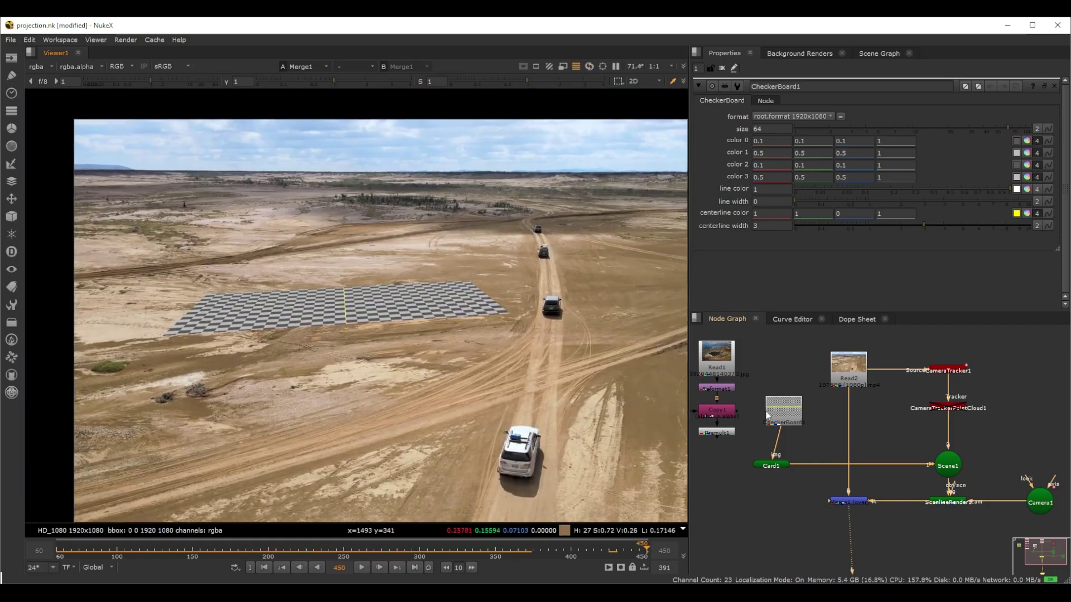
# Step: Reconnect the img input of Card1 from CheckerBoard1 to Premult1 and inspect the crater in the Merge1 output
pyautogui.moveTo(758, 414); pyautogui.dragTo(809, 419, button='middle')
pyautogui.moveTo(843, 418); pyautogui.dragTo(831, 419)
pyautogui.scroll(-2, 827, 446)
pyautogui.moveTo(826, 446); pyautogui.dragTo(881, 422, button='middle')
pyautogui.scroll(3, 879, 424)
pyautogui.moveTo(854, 455); pyautogui.dragTo(840, 476, button='middle')
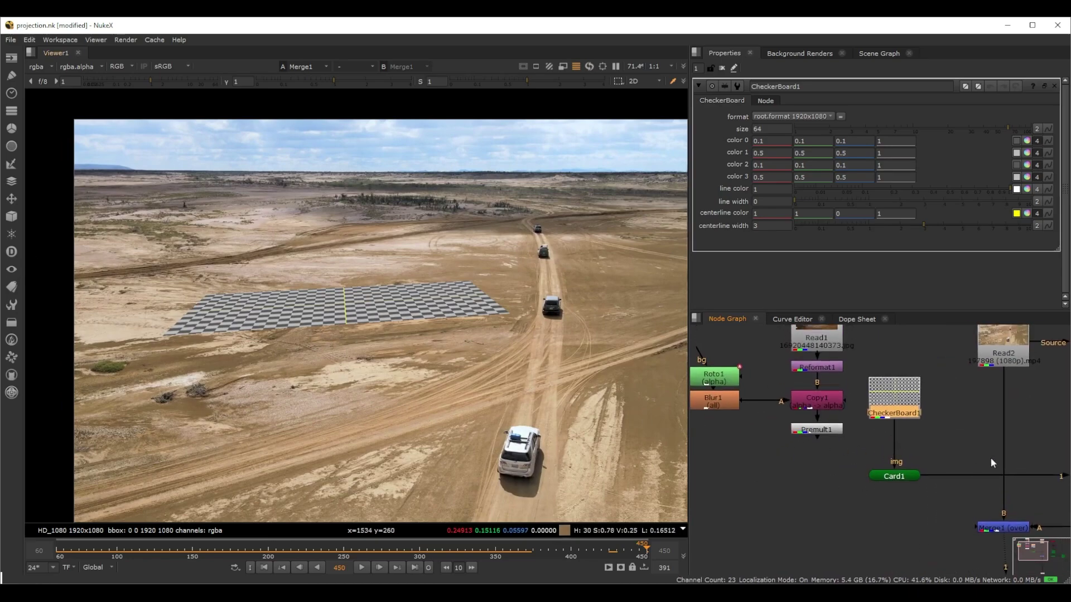
pyautogui.scroll(1, 983, 450)
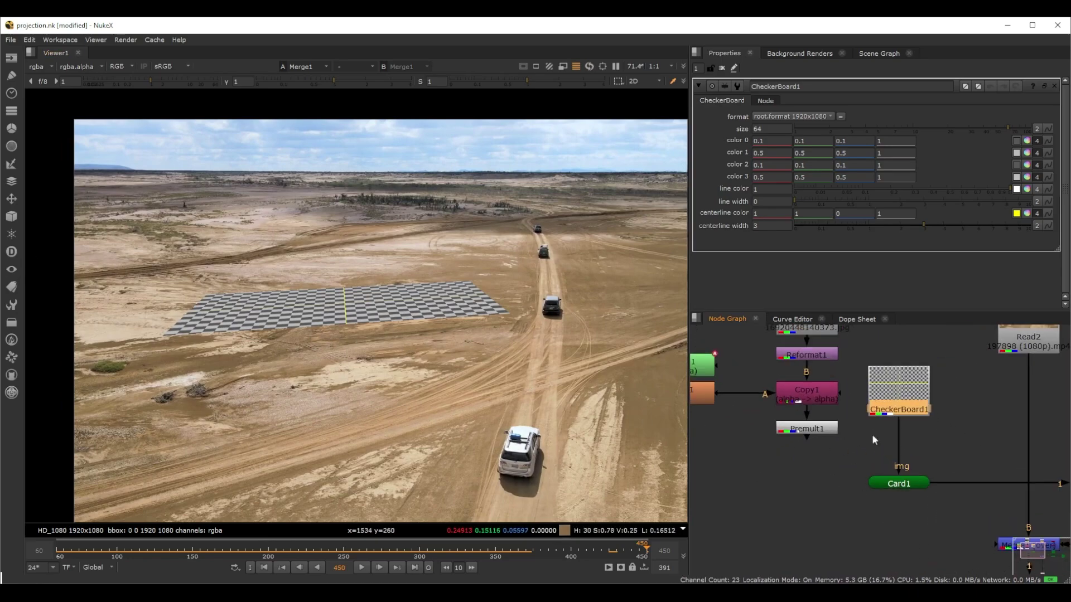
pyautogui.moveTo(872, 434); pyautogui.dragTo(945, 443, button='middle')
pyautogui.moveTo(950, 442); pyautogui.dragTo(862, 465)
pyautogui.scroll(-3, 892, 527)
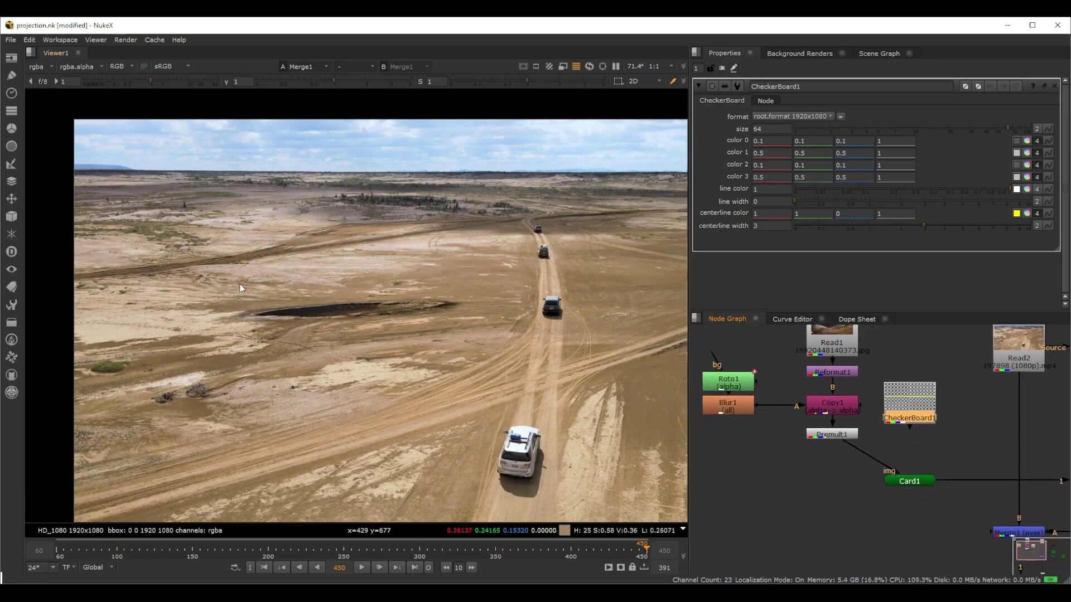
pyautogui.scroll(6, 413, 312)
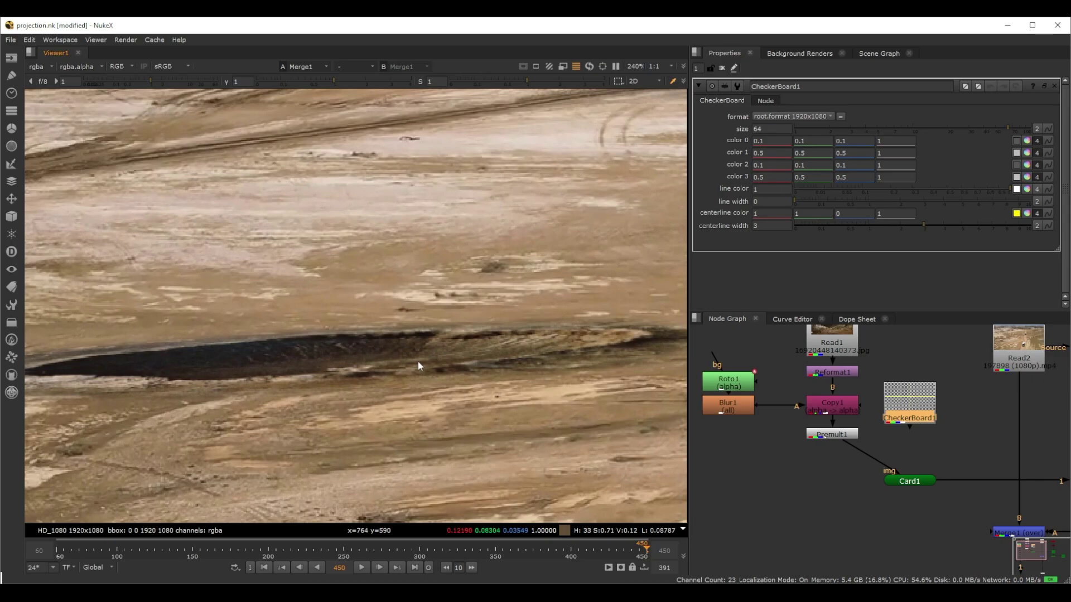
pyautogui.scroll(-4, 421, 357)
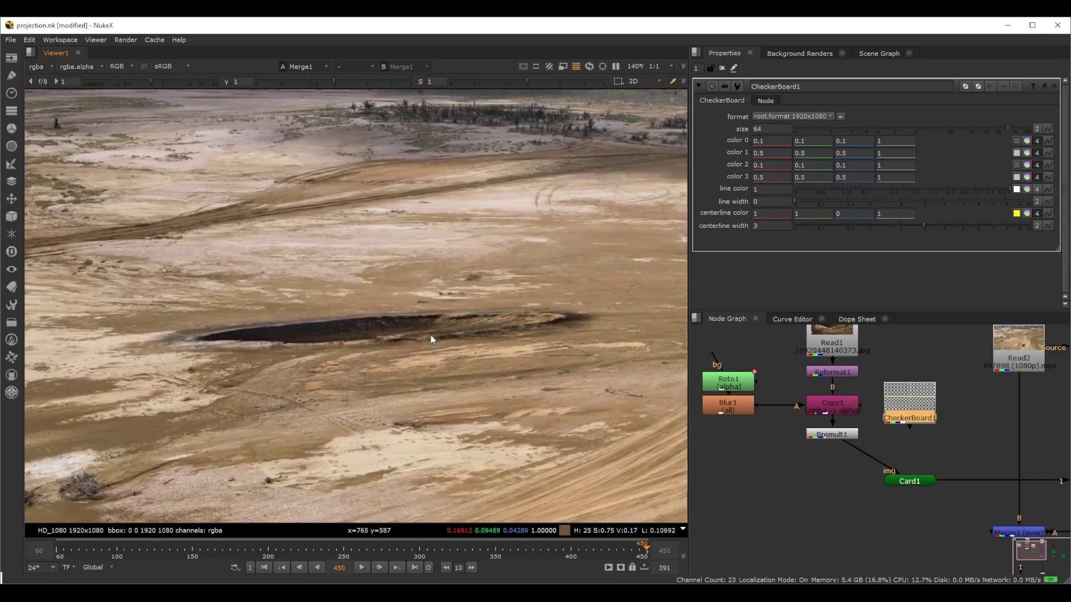
pyautogui.scroll(-1, 430, 333)
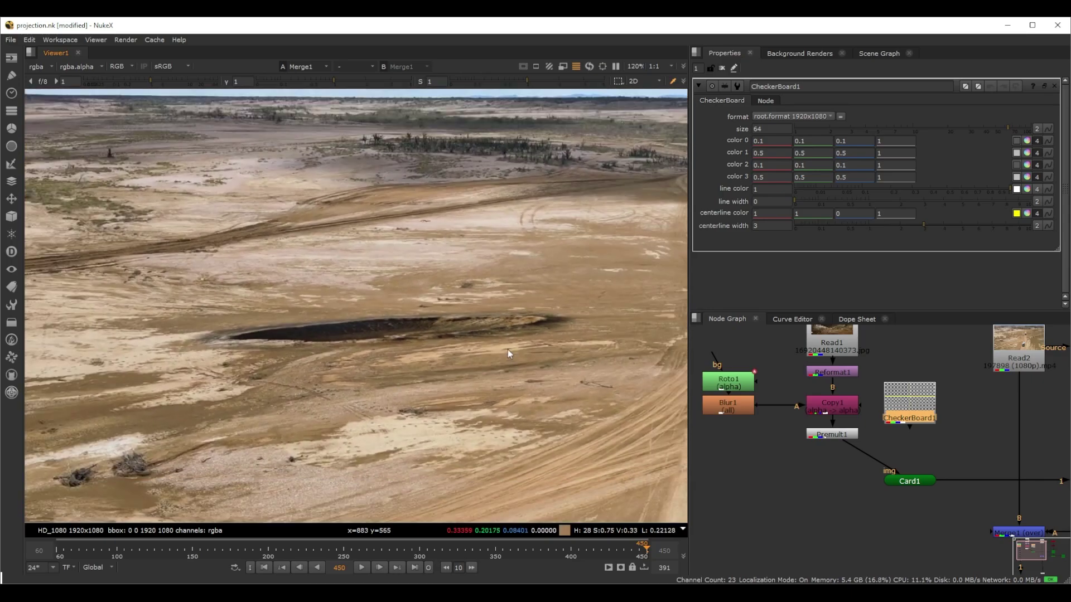
# Step: View the Premult1 output to examine the masked crater, and inspect the ScanlineRender1 output
pyautogui.scroll(-3, 504, 348)
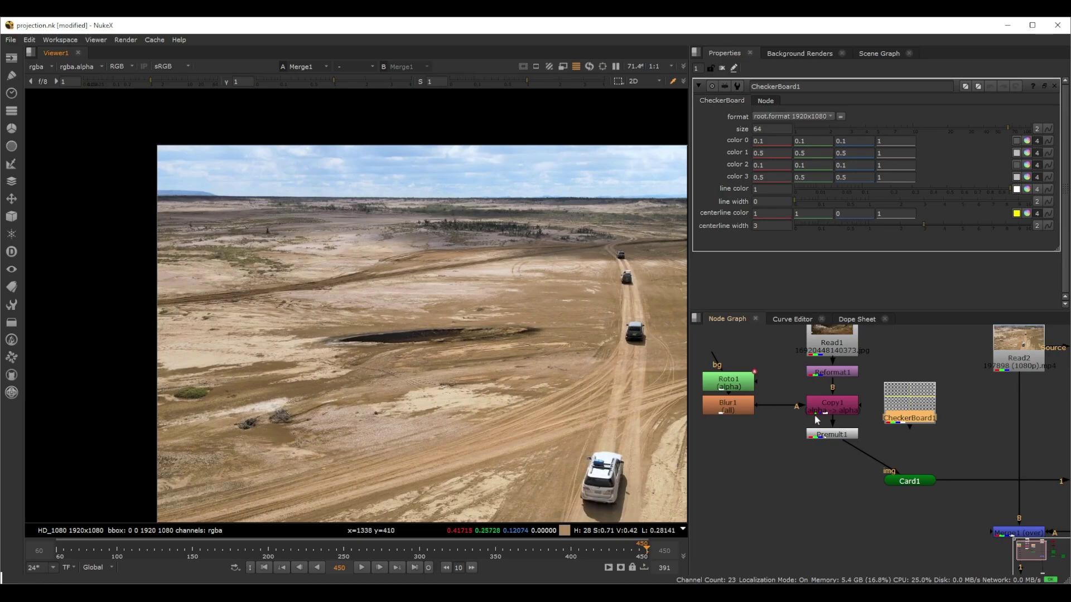
pyautogui.click(820, 434)
pyautogui.press('1')
pyautogui.scroll(-2, 370, 333)
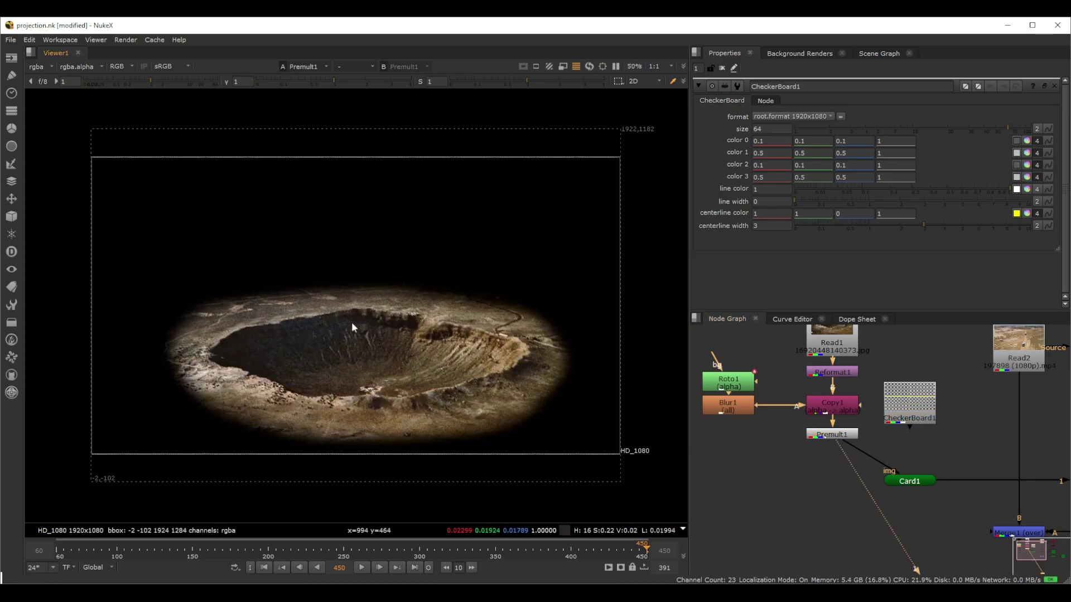
pyautogui.scroll(-3, 875, 450)
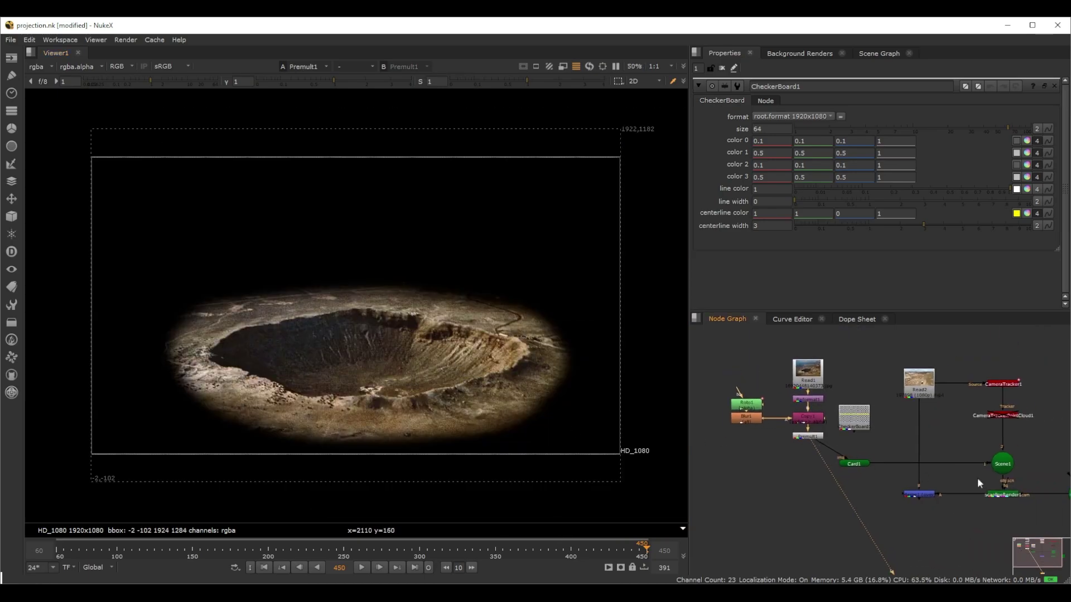
pyautogui.click(1003, 494)
pyautogui.press('1')
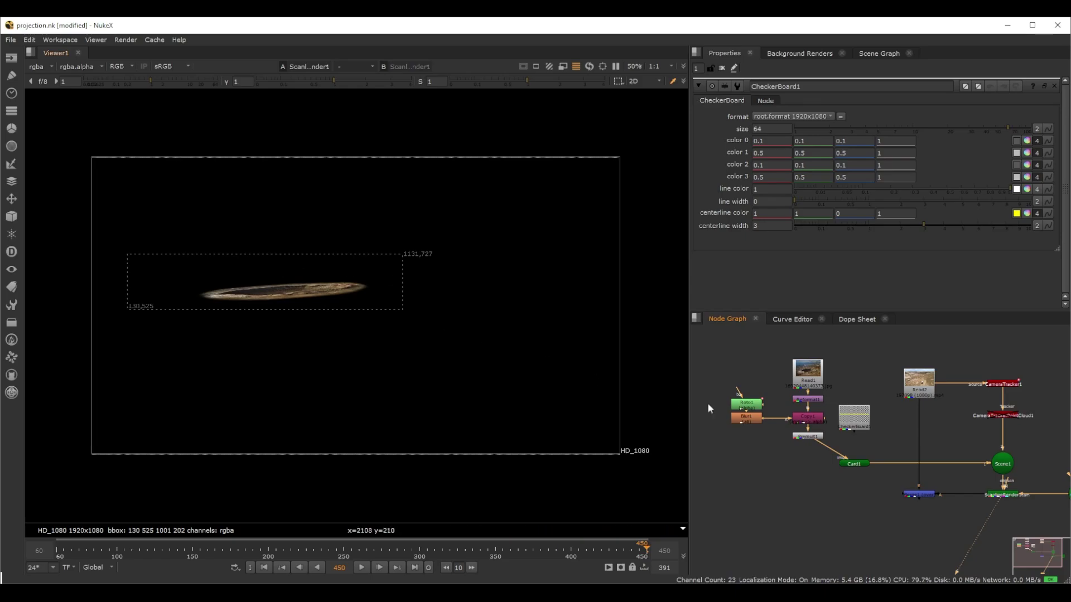
pyautogui.scroll(2, 865, 461)
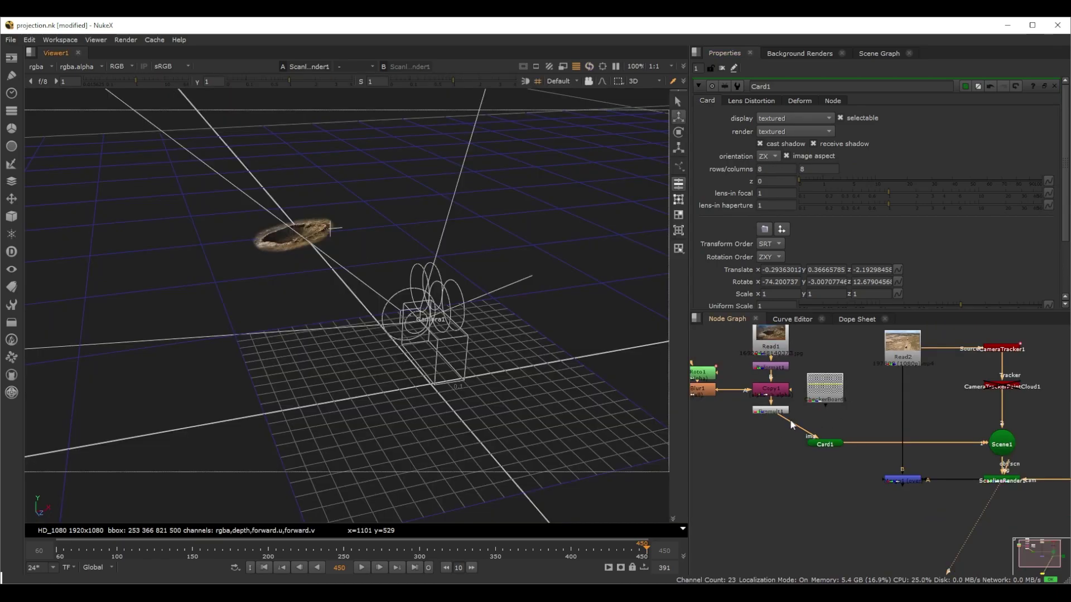
# Step: Connect CheckerBoard1 to Card1's img input and compare the card's XY and ZX orientations in the 3D view, ending on ZX
pyautogui.moveTo(819, 397); pyautogui.dragTo(820, 396)
pyautogui.keyDown('ctrl'); pyautogui.moveTo(249, 316); pyautogui.dragTo(405, 269); pyautogui.keyUp('ctrl')
pyautogui.keyDown('alt'); pyautogui.moveTo(291, 310); pyautogui.dragTo(437, 291); pyautogui.keyUp('alt')
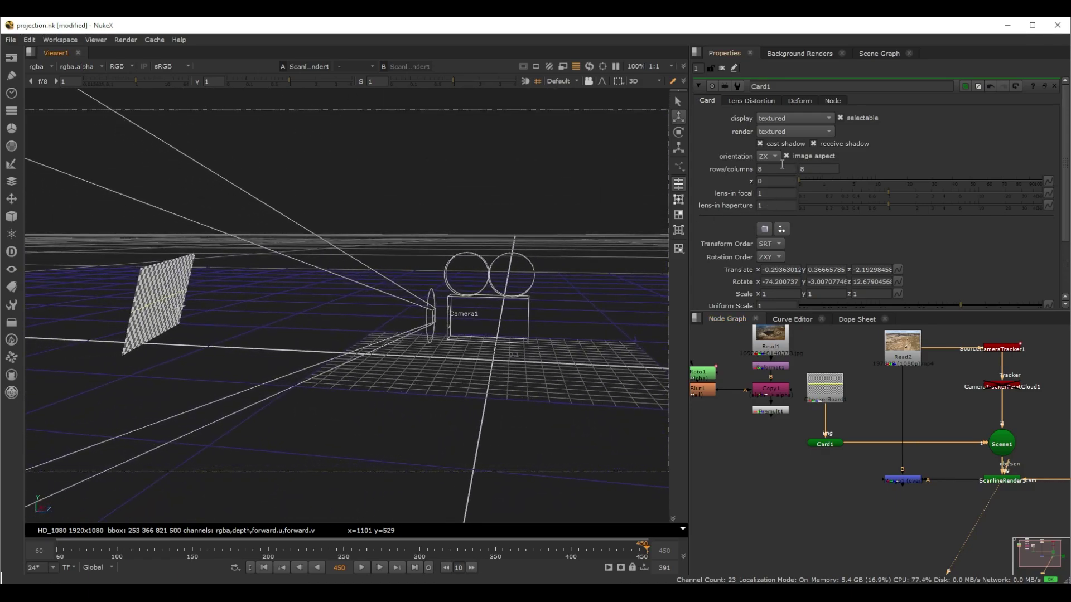
pyautogui.click(776, 135)
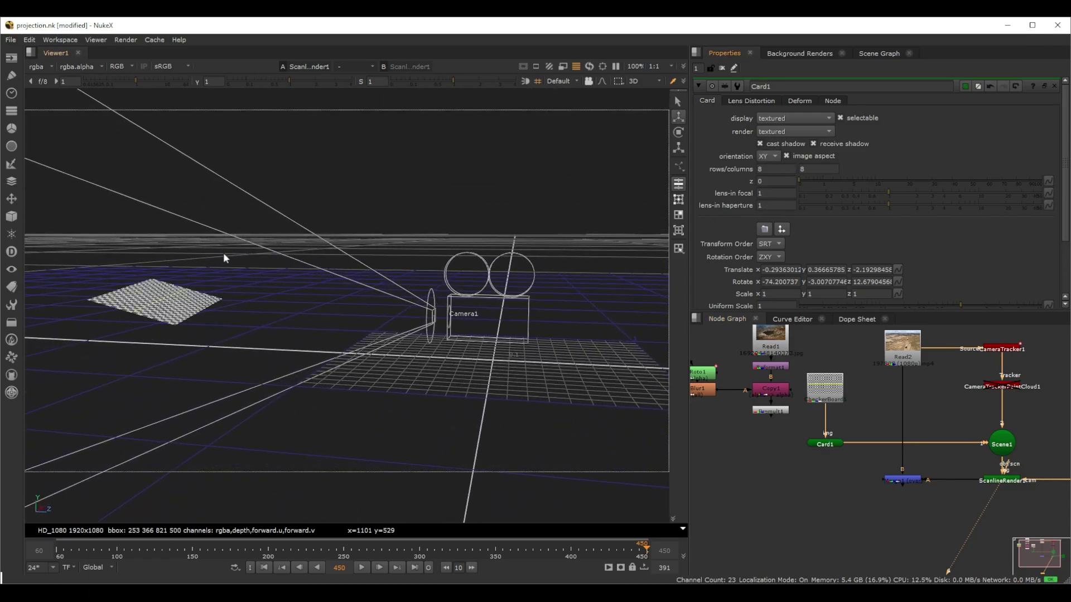
pyautogui.click(768, 157)
pyautogui.click(776, 177)
pyautogui.keyDown('ctrl'); pyautogui.moveTo(551, 373); pyautogui.dragTo(330, 394); pyautogui.keyUp('ctrl')
# Step: Reconnect Card1's img input to Premult1 and view the crater in the Merge1 output
pyautogui.click(905, 479)
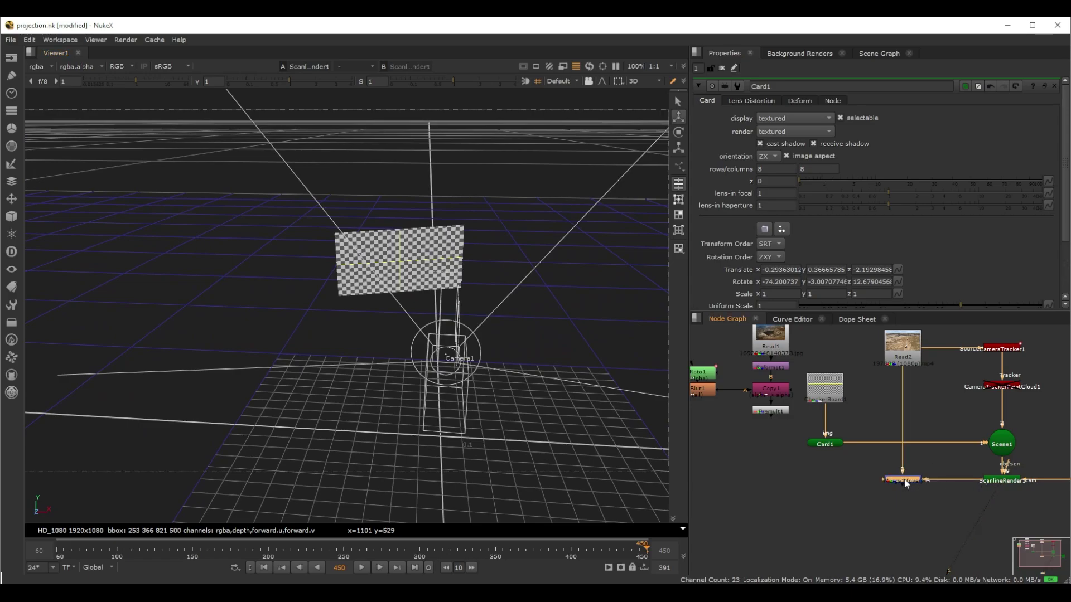
pyautogui.press('1')
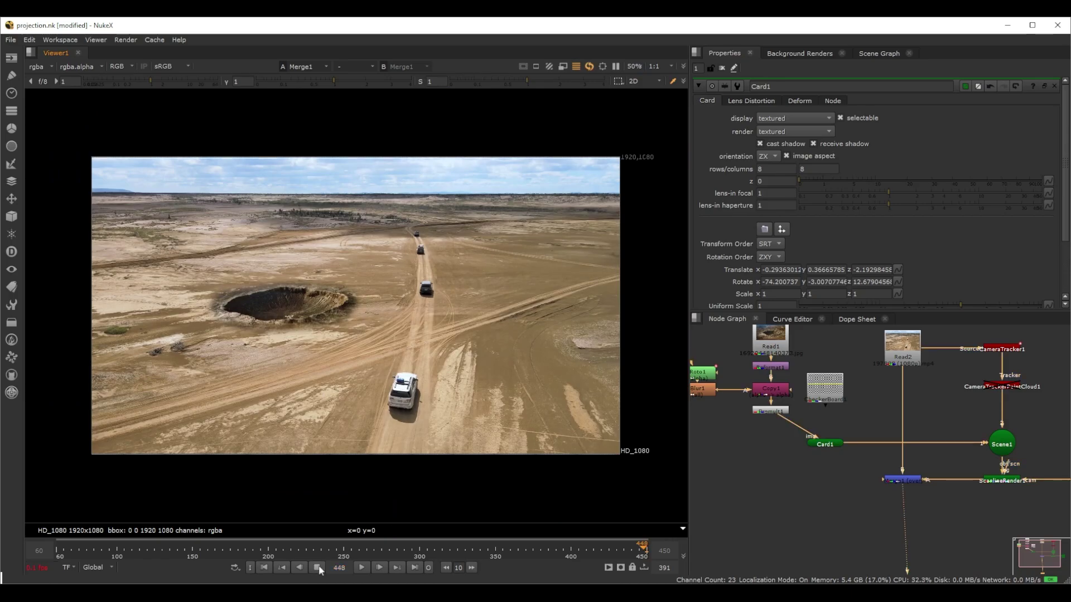
pyautogui.scroll(2, 296, 343)
pyautogui.scroll(3, 235, 240)
# Step: Compare the crater's perspective on the ground at the first frame, 60, and the last frame, 450
pyautogui.click(264, 567)
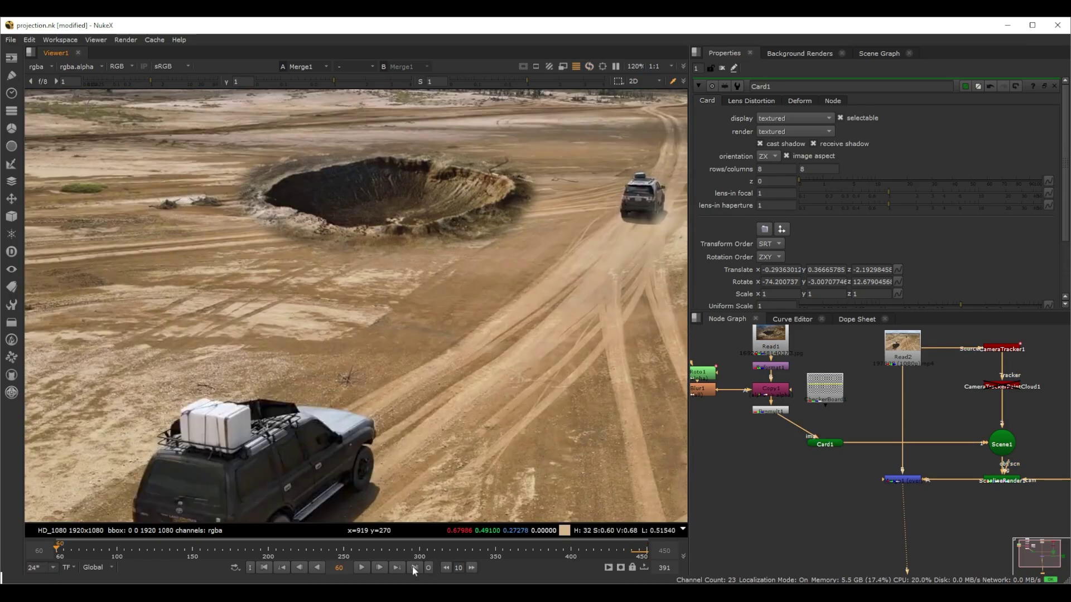
pyautogui.click(415, 567)
pyautogui.press('f')
pyautogui.click(264, 567)
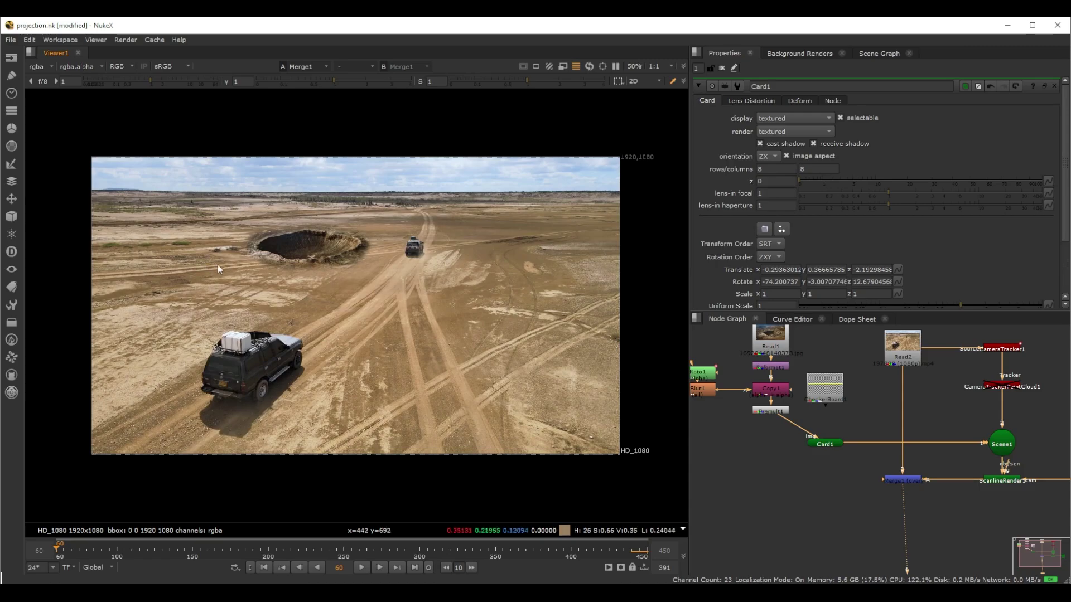
pyautogui.scroll(3, 315, 240)
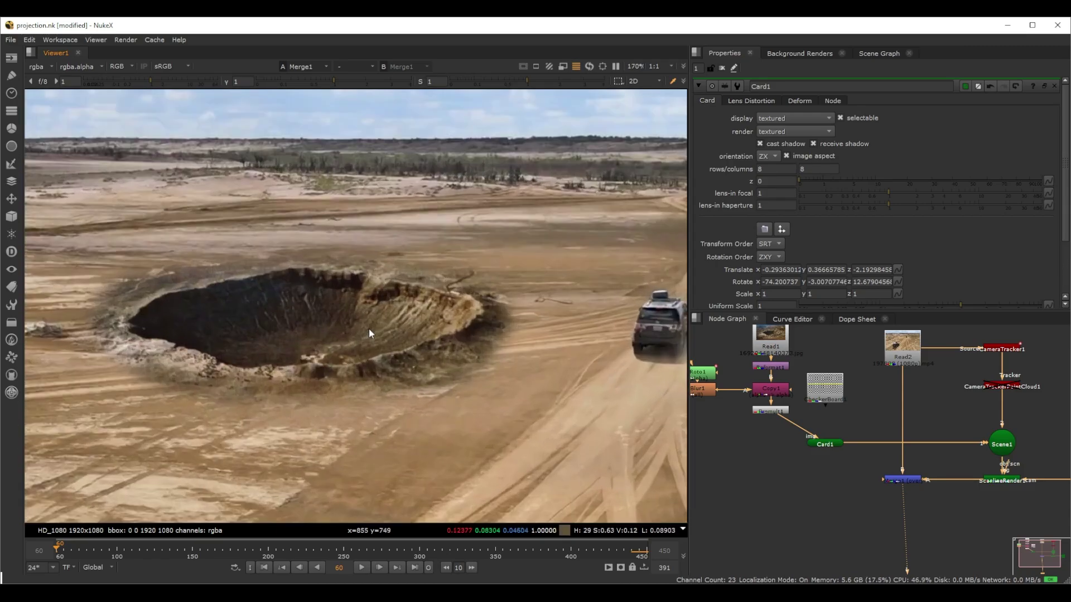
pyautogui.click(416, 568)
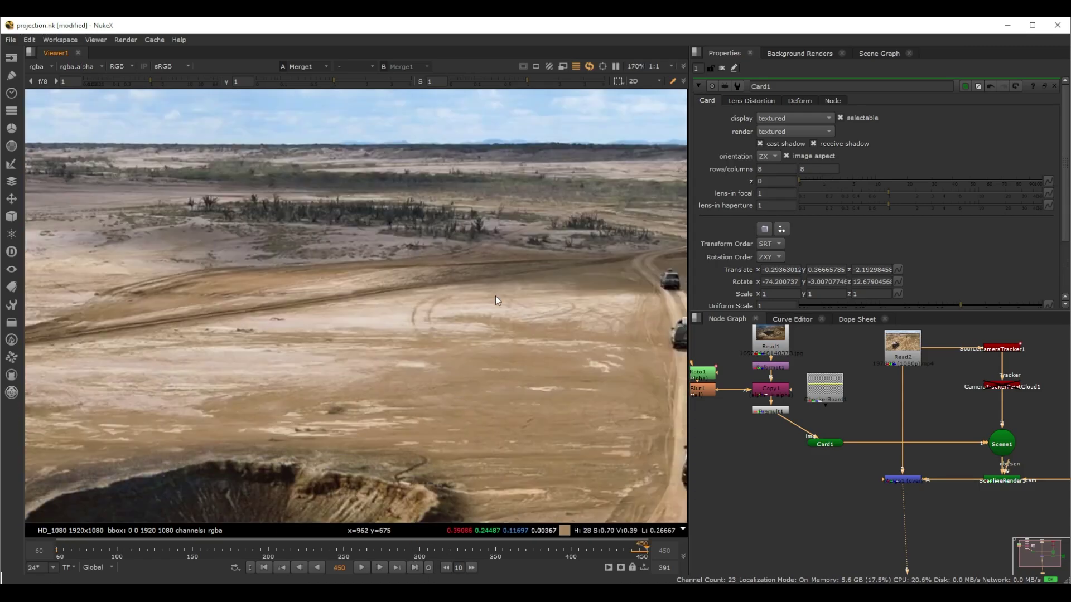
pyautogui.scroll(-5, 345, 420)
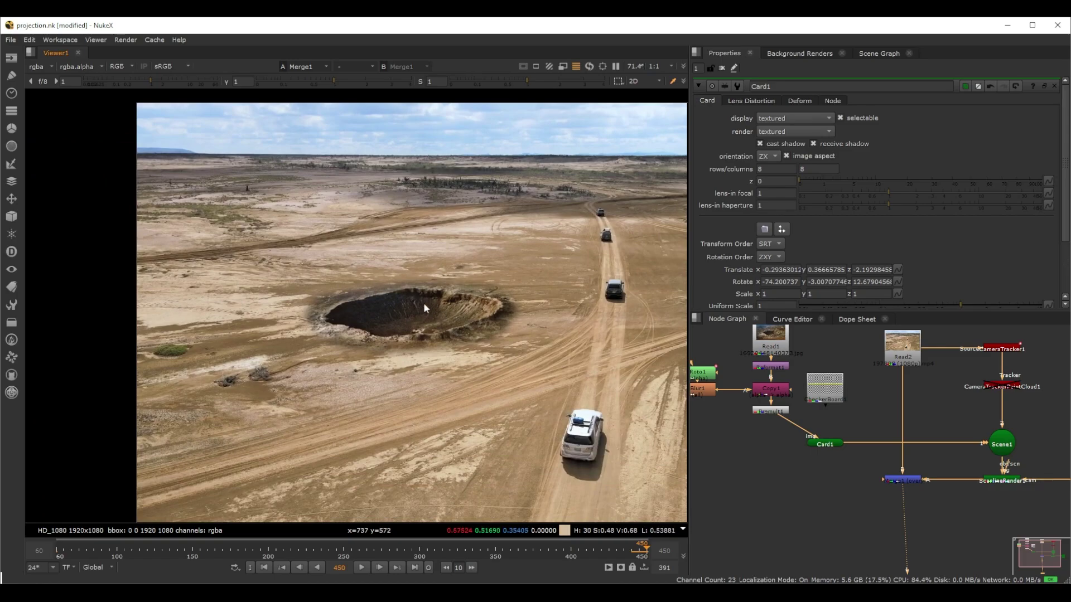
pyautogui.scroll(3, 500, 297)
pyautogui.moveTo(501, 296); pyautogui.dragTo(482, 331, button='middle')
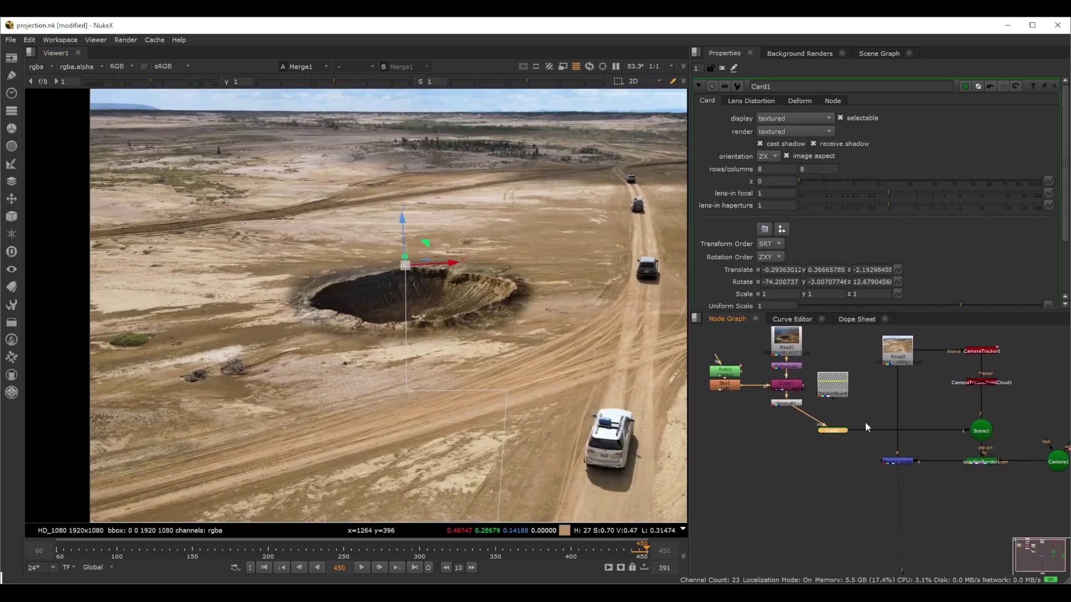
pyautogui.click(865, 422)
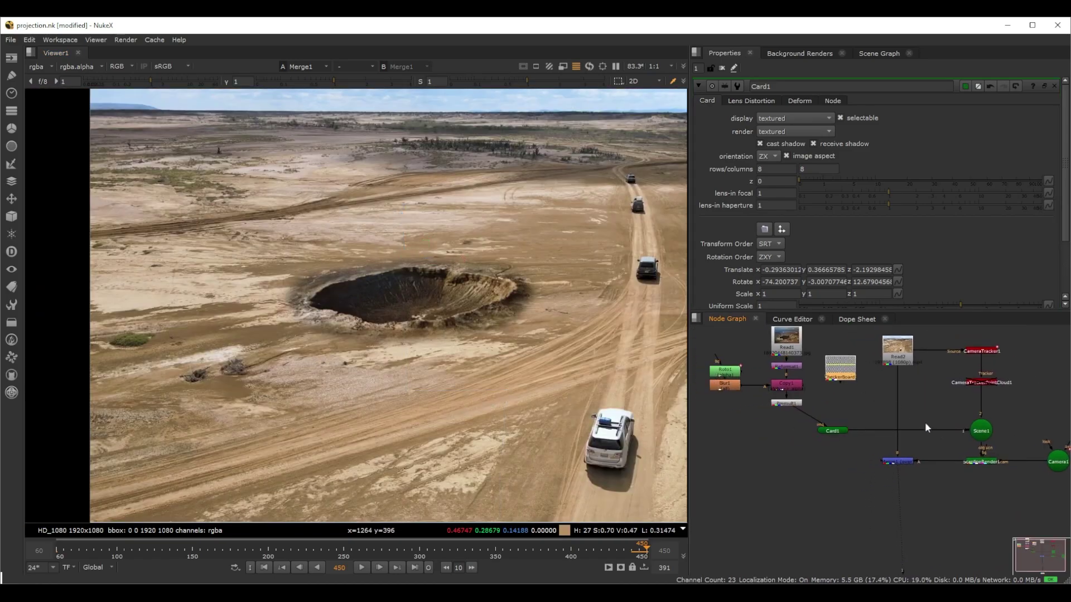
pyautogui.scroll(2, 928, 420)
pyautogui.moveTo(912, 423); pyautogui.dragTo(900, 401, button='middle')
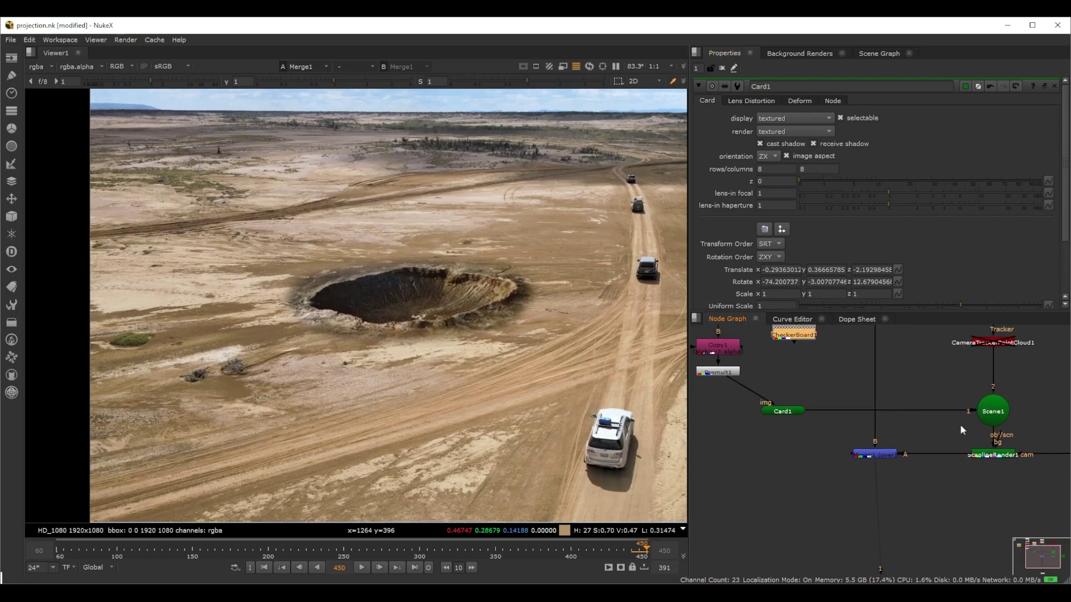
pyautogui.scroll(-3, 919, 418)
pyautogui.scroll(3, 929, 426)
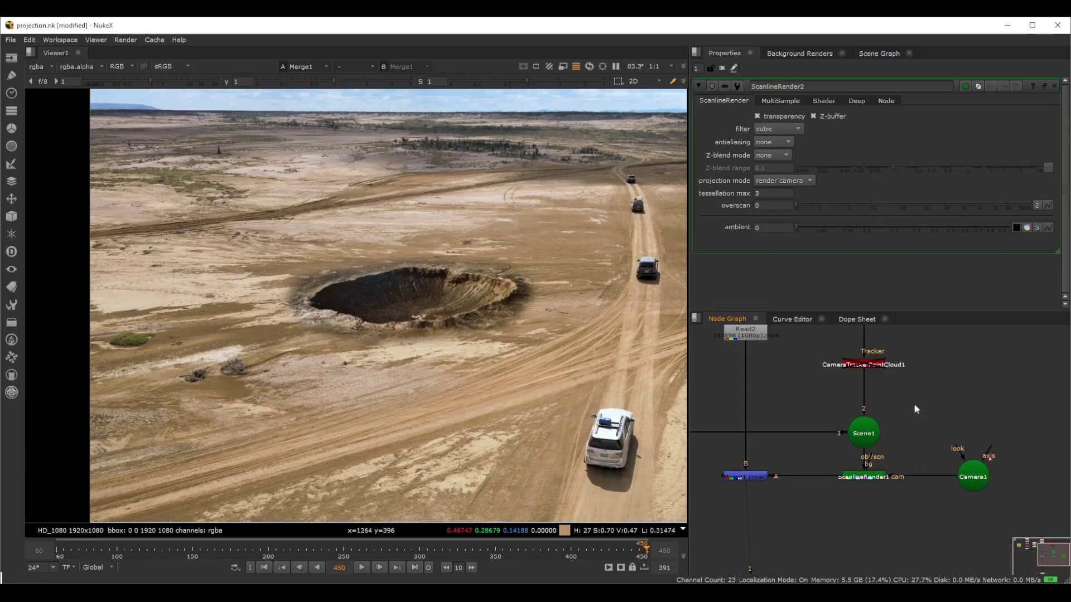
pyautogui.scroll(-2, 933, 406)
pyautogui.moveTo(935, 406); pyautogui.dragTo(974, 423, button='middle')
pyautogui.scroll(3, 797, 407)
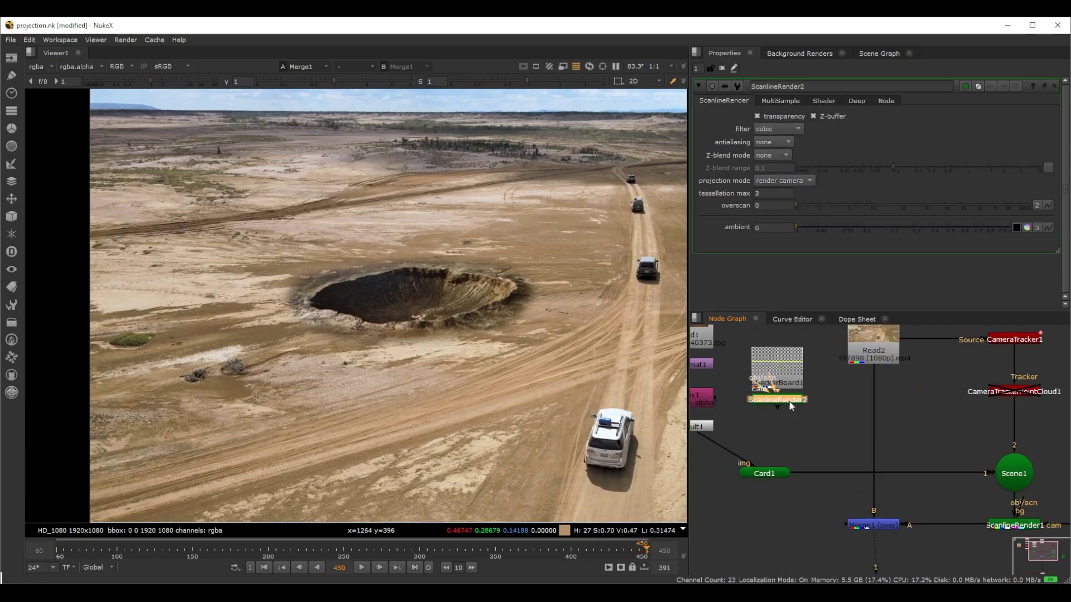
pyautogui.press('Delete')
pyautogui.scroll(-3, 890, 420)
pyautogui.scroll(3, 798, 485)
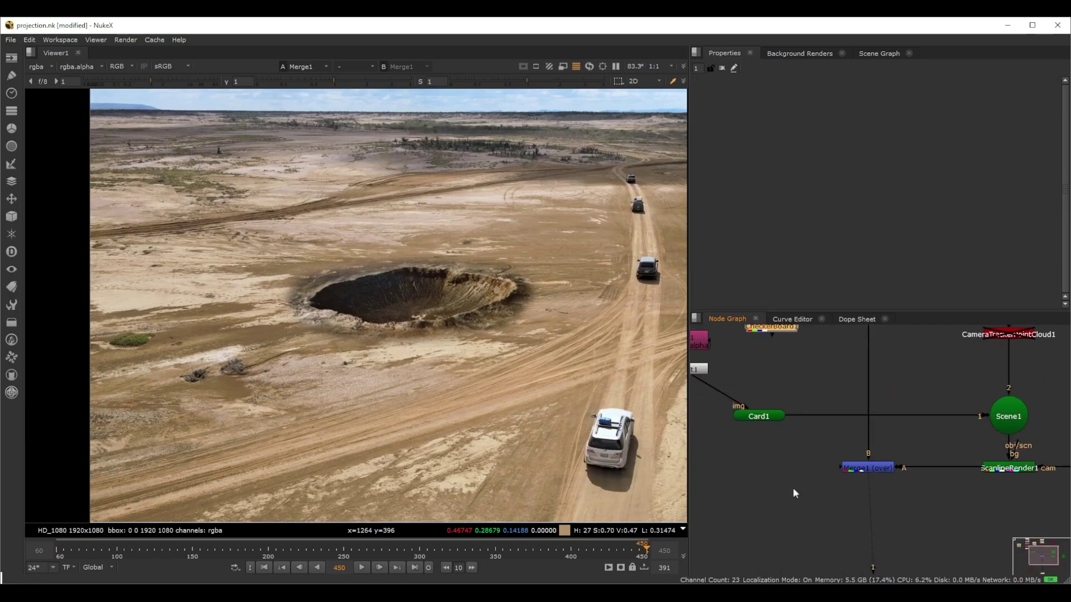
# Step: Add a Project3D node below Card1 in the node graph
pyautogui.scroll(-2, 792, 488)
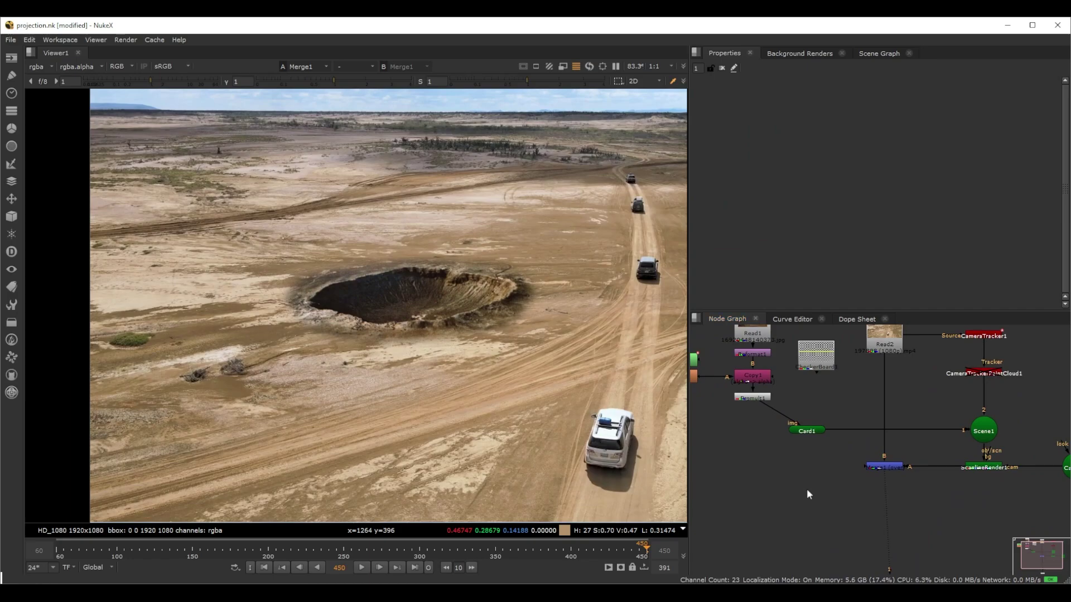
pyautogui.press('Tab')
pyautogui.write('Project3D')
pyautogui.press('Return')
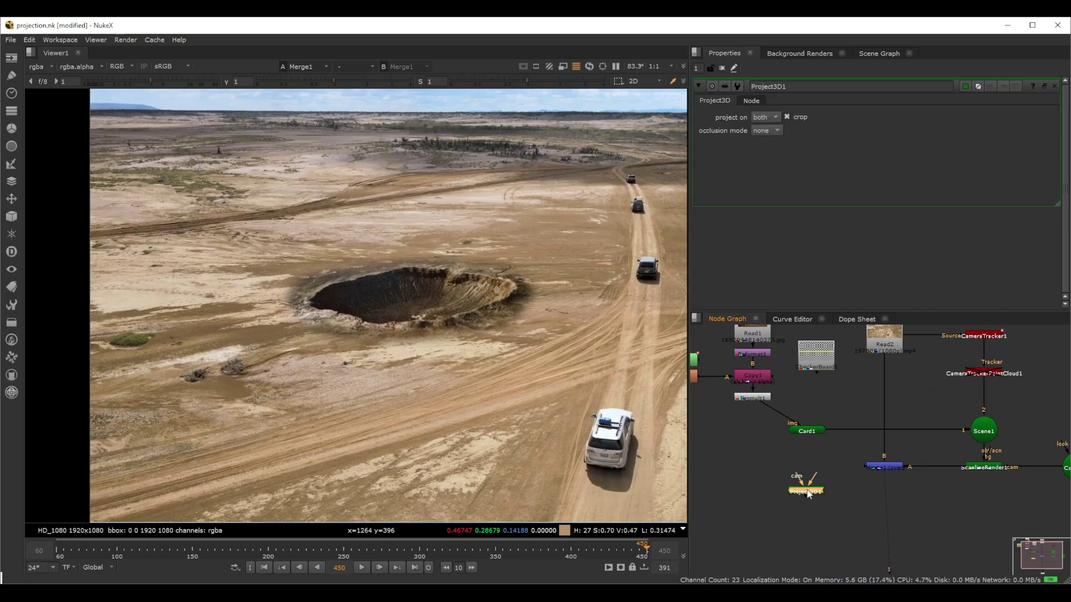
pyautogui.scroll(2, 808, 493)
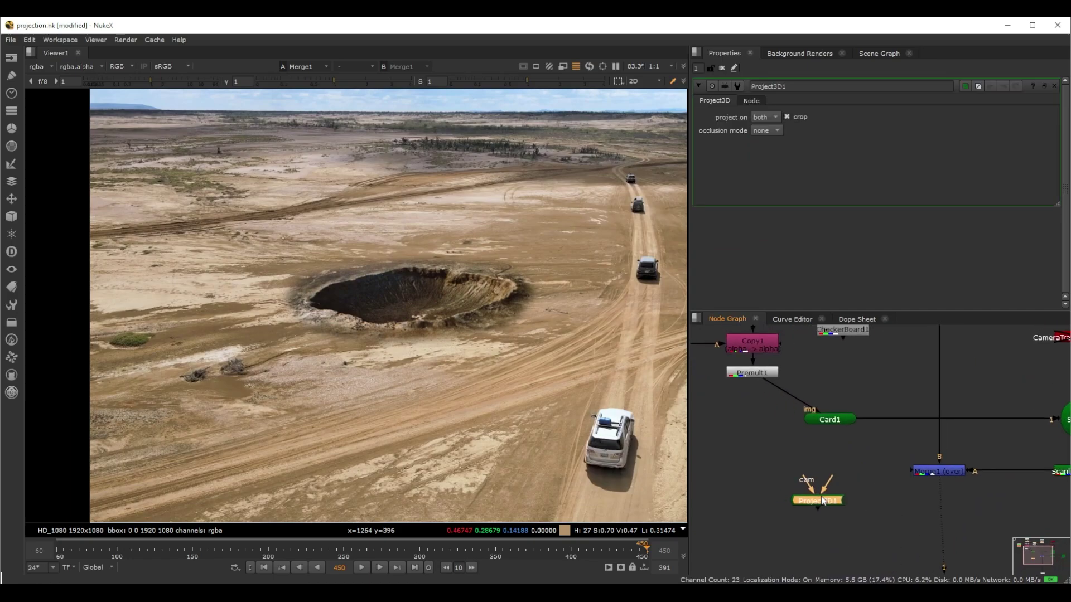
pyautogui.moveTo(849, 468); pyautogui.dragTo(871, 483, button='middle')
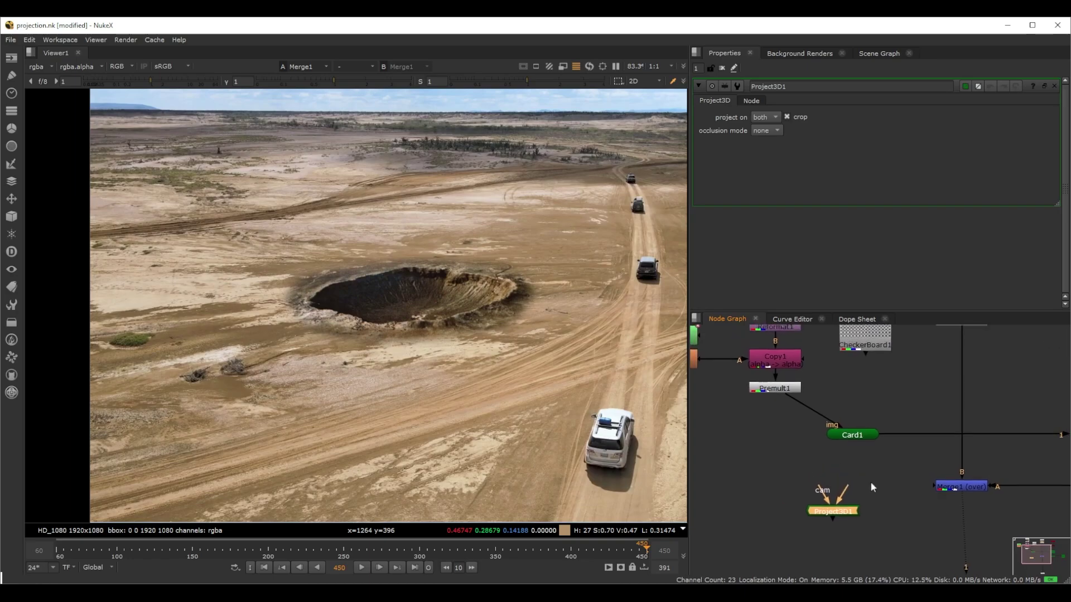
# Step: Place Project3D1 under Premult1, feed Premult1 into it, and connect Card1's img input to Project3D1
pyautogui.moveTo(830, 510); pyautogui.dragTo(769, 504)
pyautogui.moveTo(856, 438); pyautogui.dragTo(1015, 438)
pyautogui.scroll(-3, 819, 436)
pyautogui.scroll(1, 863, 439)
pyautogui.moveTo(864, 439); pyautogui.dragTo(815, 383)
pyautogui.scroll(-2, 819, 445)
pyautogui.scroll(3, 758, 444)
pyautogui.moveTo(832, 498); pyautogui.dragTo(848, 438)
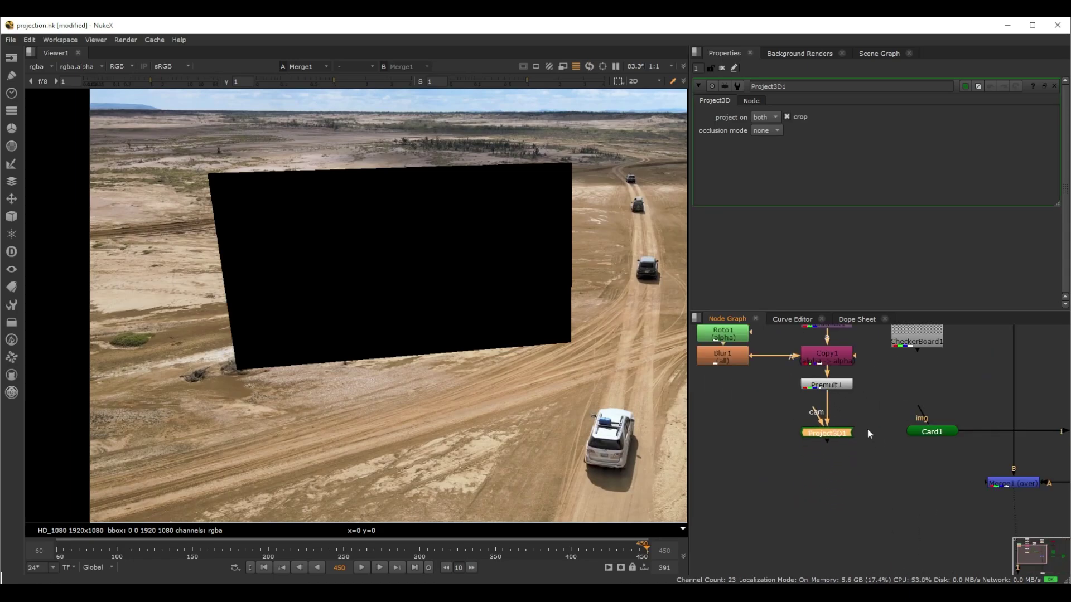
pyautogui.moveTo(920, 416); pyautogui.dragTo(841, 434)
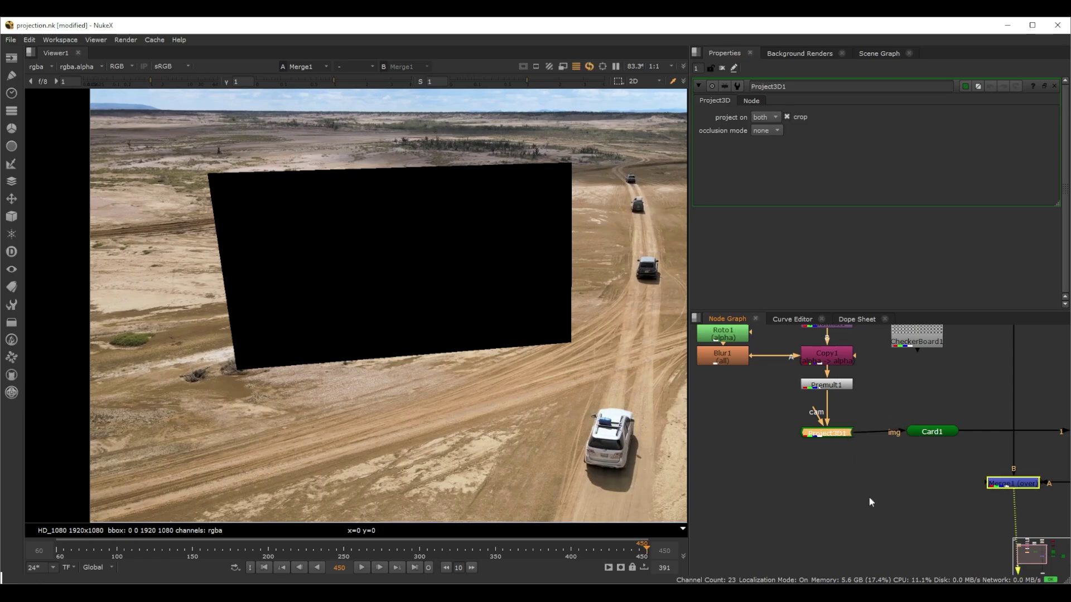
# Step: Add a FrameHold node holding frame 450 below ScanlineRender1
pyautogui.press('f')
pyautogui.moveTo(1000, 484); pyautogui.dragTo(932, 468, button='middle')
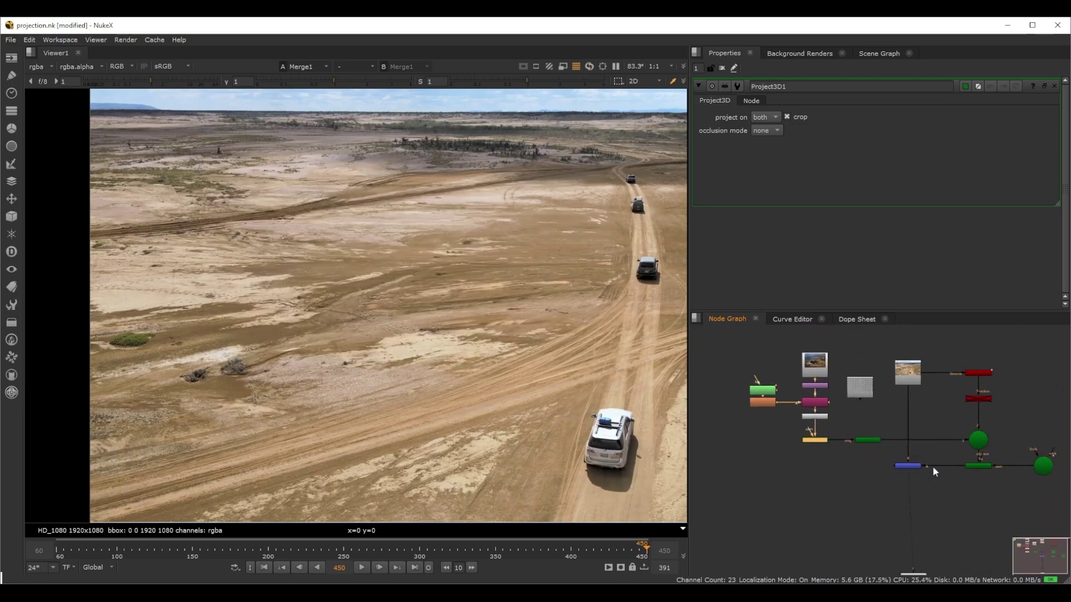
pyautogui.scroll(2, 934, 469)
pyautogui.scroll(-2, 904, 427)
pyautogui.moveTo(809, 436); pyautogui.dragTo(823, 473)
pyautogui.scroll(2, 984, 511)
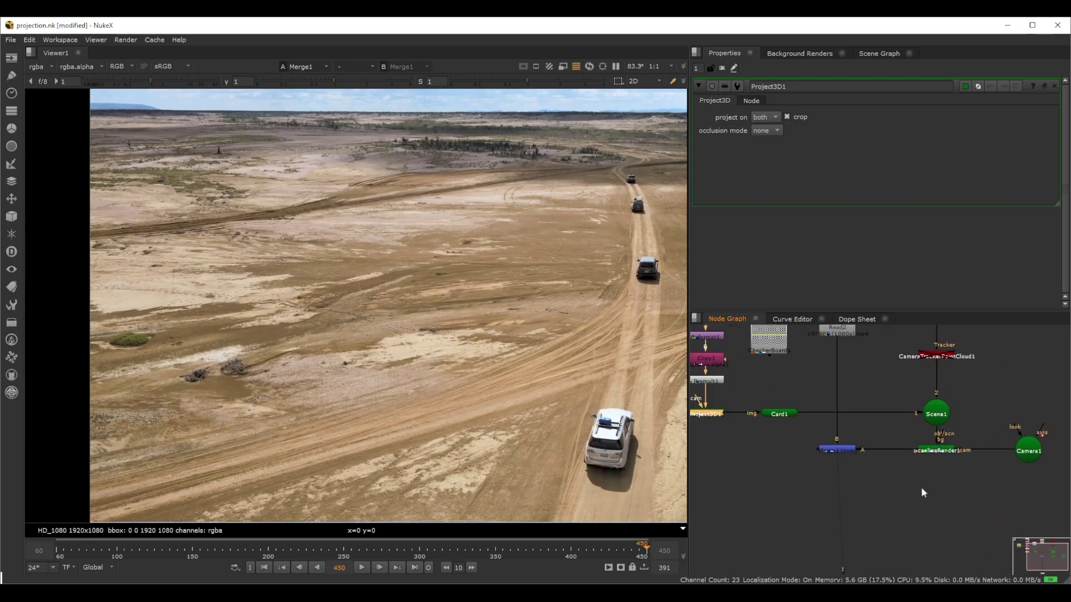
pyautogui.click(1027, 450)
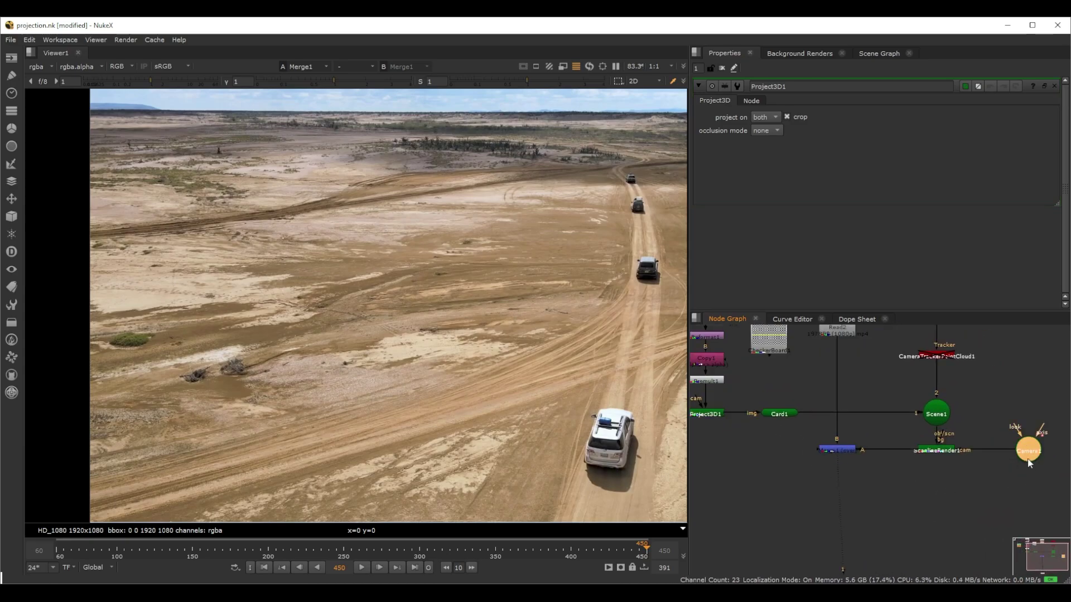
pyautogui.click(935, 510)
pyautogui.press('Return')
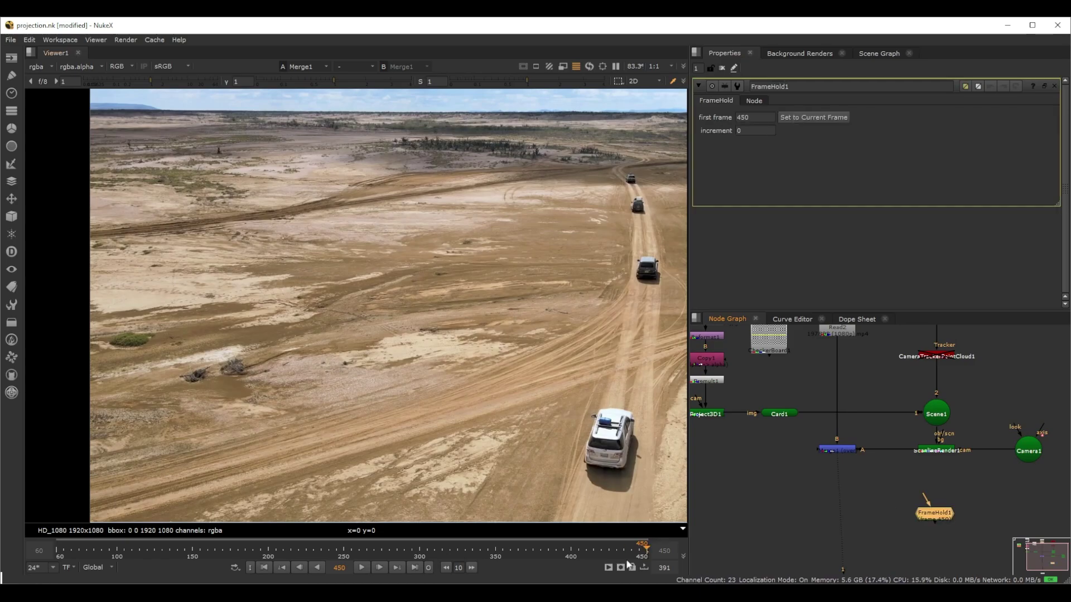
# Step: Connect FrameHold1's input to Camera1 and Project3D1's cam input to FrameHold1
pyautogui.moveTo(925, 498); pyautogui.dragTo(1028, 449)
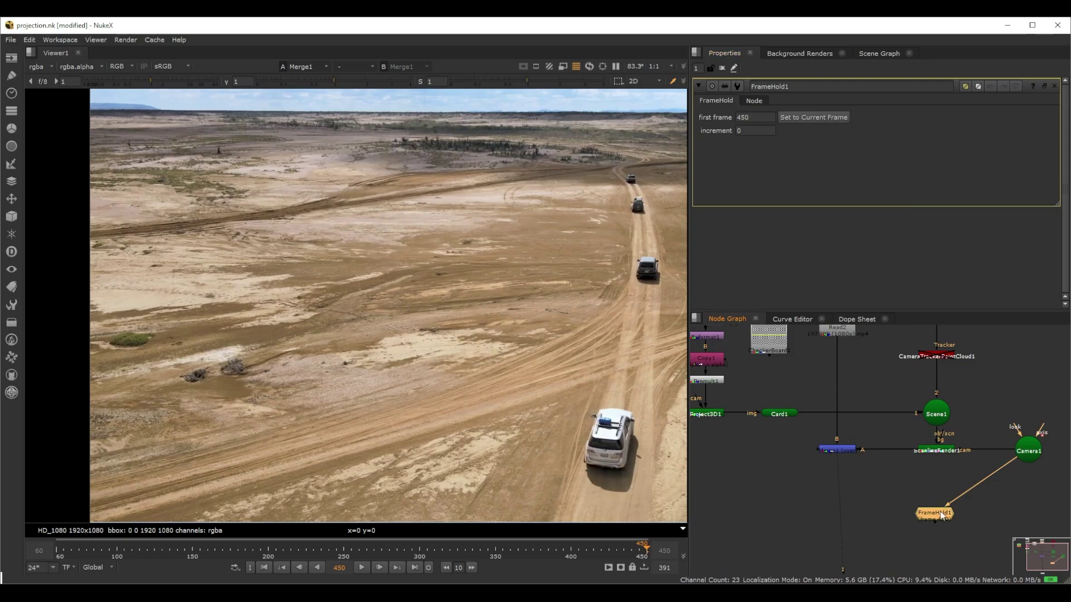
pyautogui.moveTo(704, 397); pyautogui.dragTo(936, 517)
pyautogui.press('f')
pyautogui.scroll(4, 865, 460)
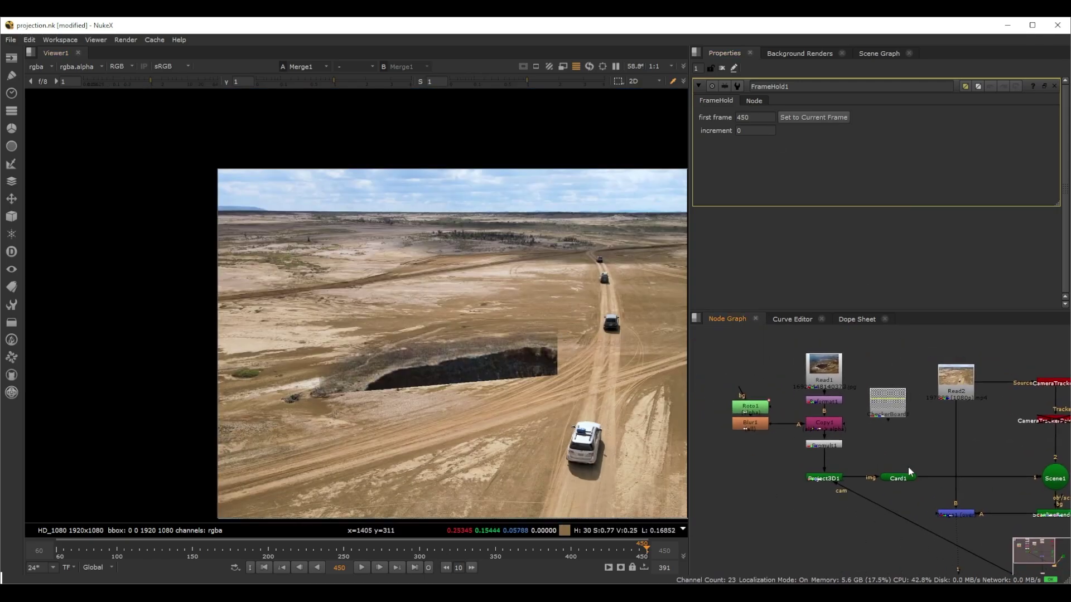
pyautogui.moveTo(942, 471); pyautogui.dragTo(925, 460, button='middle')
# Step: Switch the viewer to 3D and open the properties of Camera1
pyautogui.click(926, 487)
pyautogui.press('Tab')
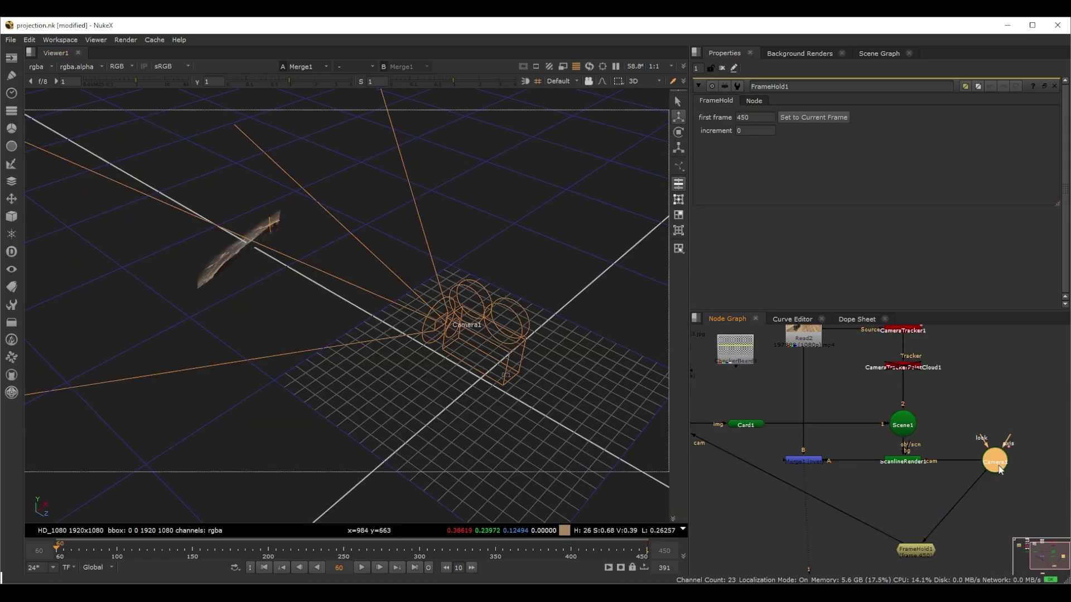
pyautogui.doubleClick(996, 463)
# Step: Duplicate Camera1 below the original and connect the copy to Scene1
pyautogui.scroll(3, 959, 457)
pyautogui.click(966, 419)
pyautogui.hotkey('ctrl', 'c')
pyautogui.hotkey('ctrl', 'v')
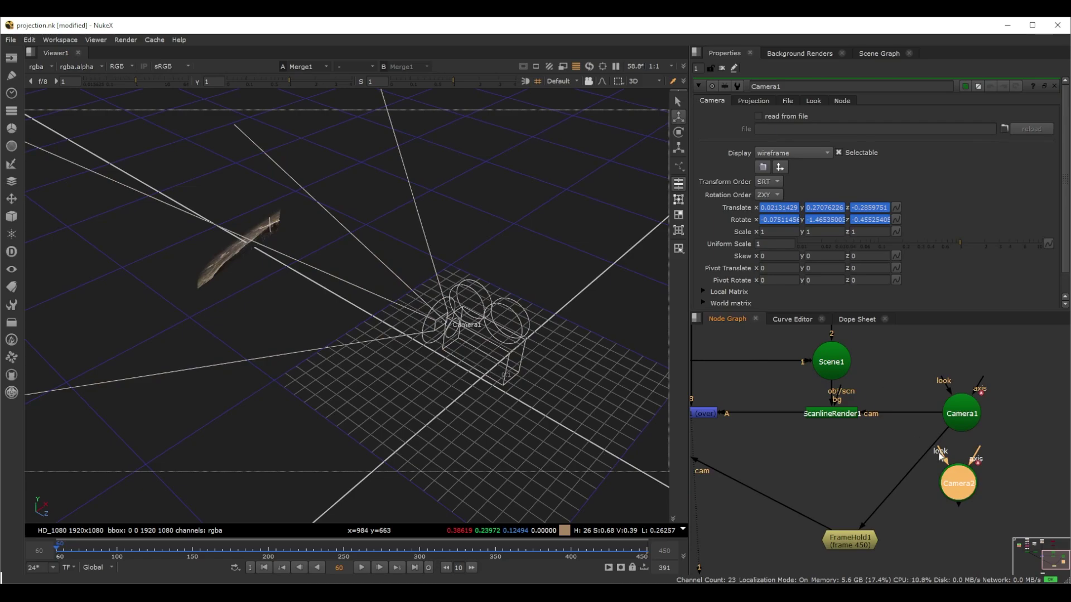
pyautogui.moveTo(960, 507); pyautogui.dragTo(847, 377)
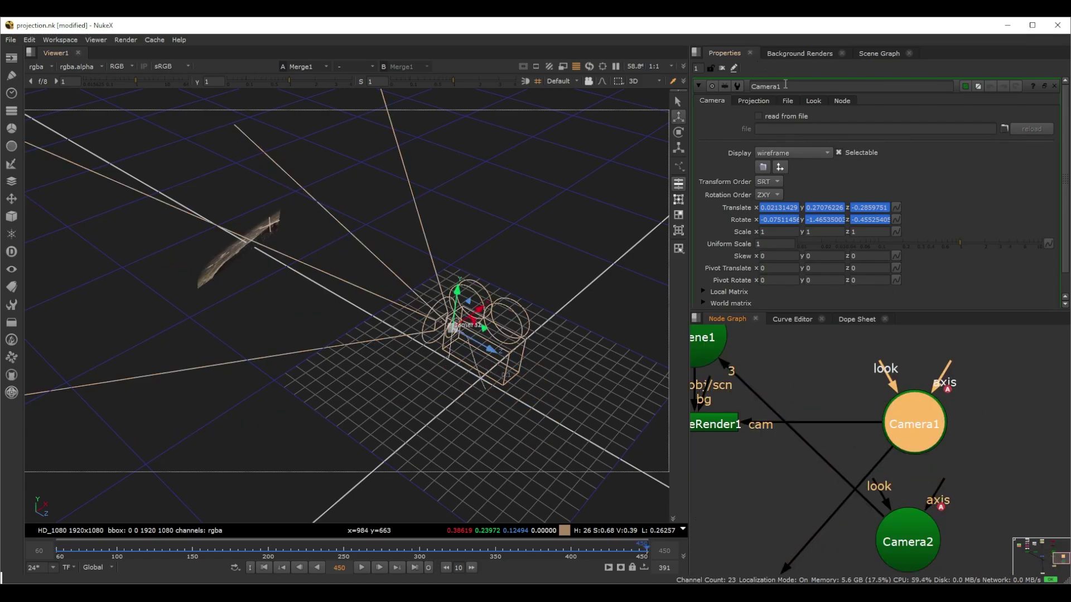
# Step: Rename the Camera1 node as MAIN_CAMERA
pyautogui.doubleClick(792, 87)
pyautogui.write('MAIN_CAMER')
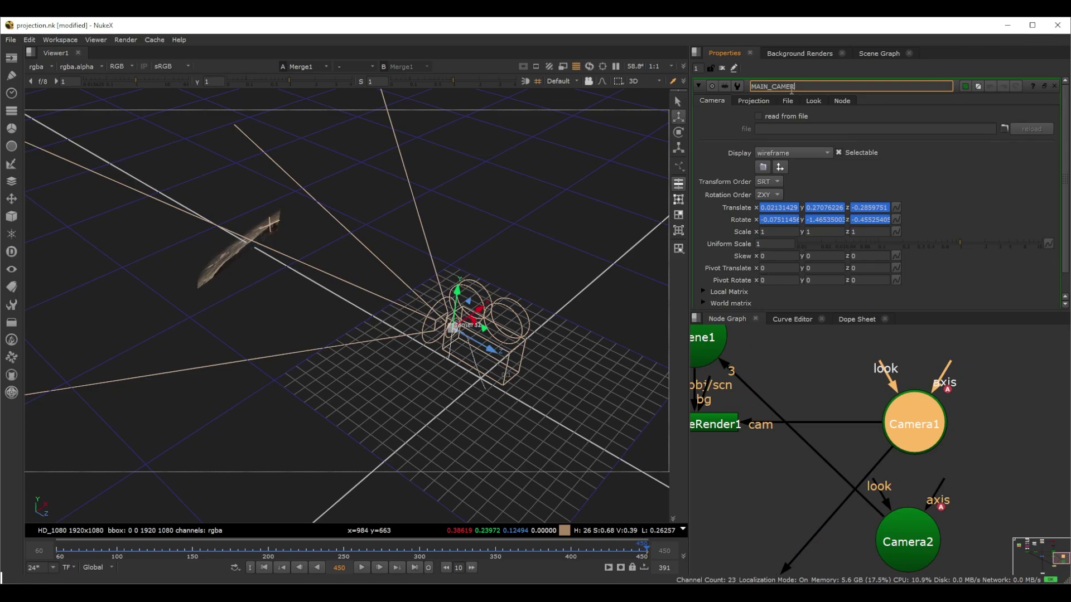
pyautogui.click(992, 381)
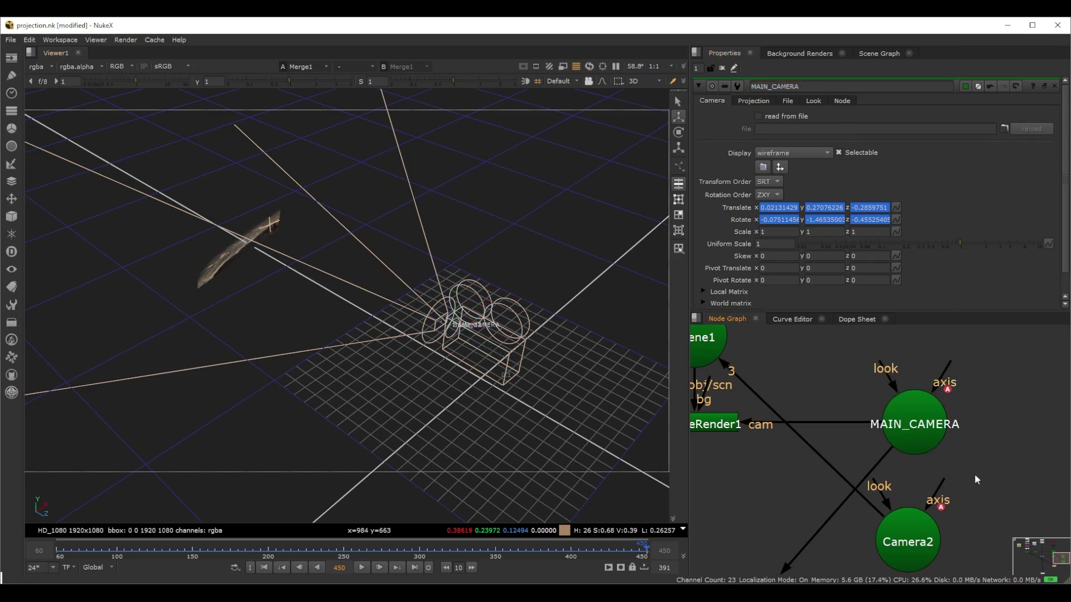
# Step: Rename the Camera2 node as PROJECTOR
pyautogui.click(900, 547)
pyautogui.doubleClick(792, 86)
pyautogui.write('PROJ')
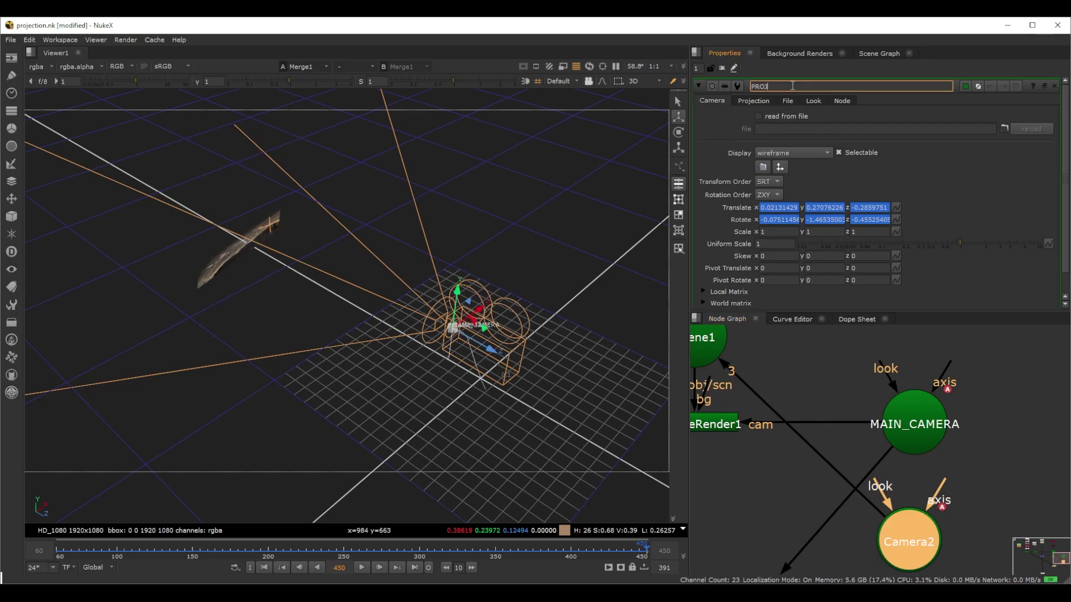
pyautogui.click(768, 471)
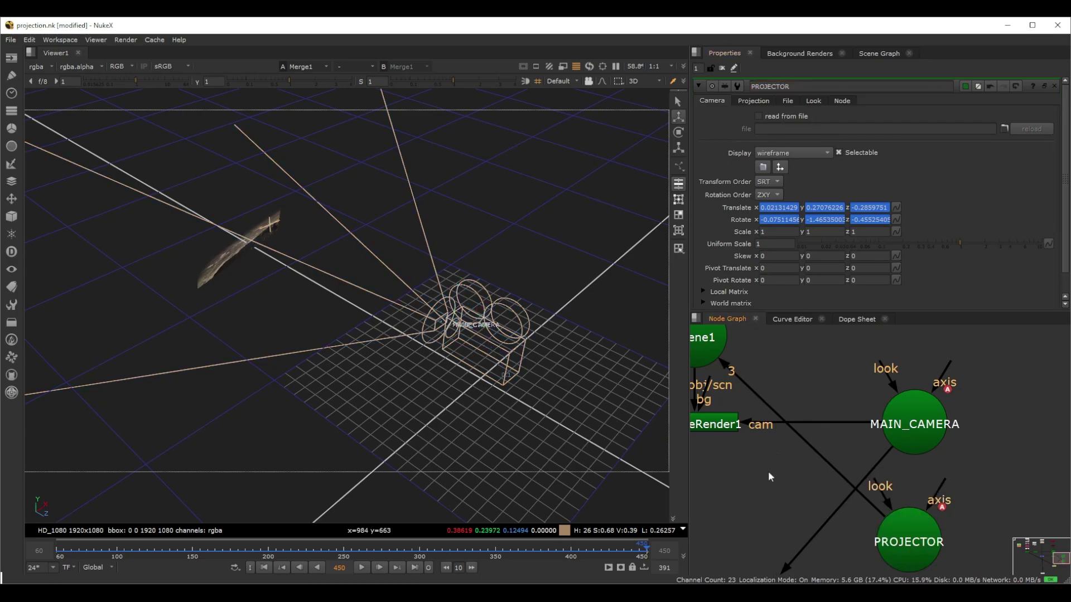
pyautogui.scroll(-4, 768, 470)
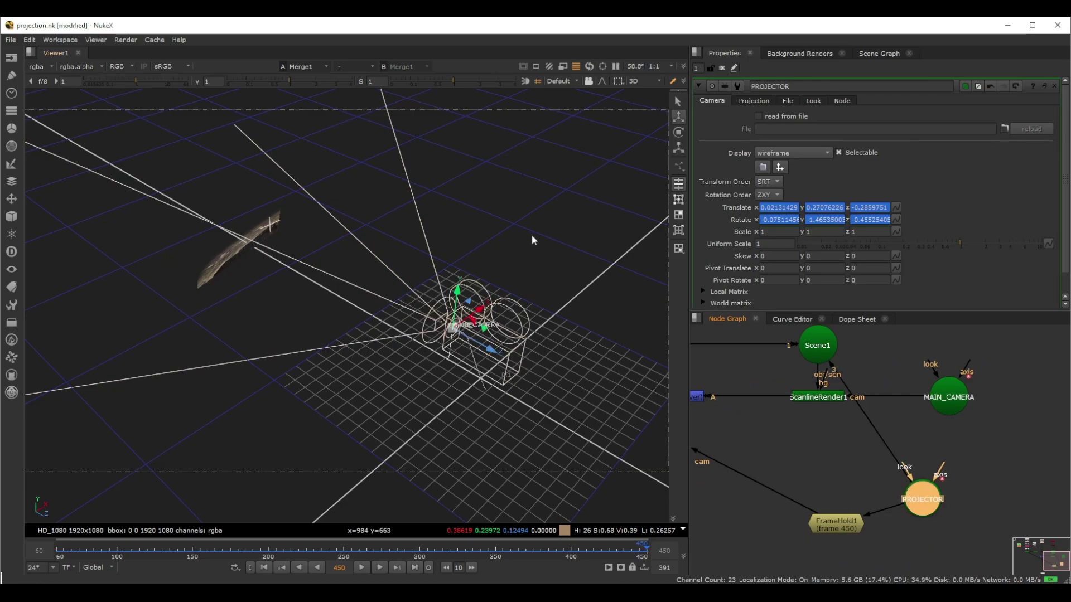
# Step: Compare MAIN_CAMERA and PROJECTOR in the 3D view at frames 60 and 450 and during playback
pyautogui.click(533, 237)
pyautogui.scroll(3, 491, 316)
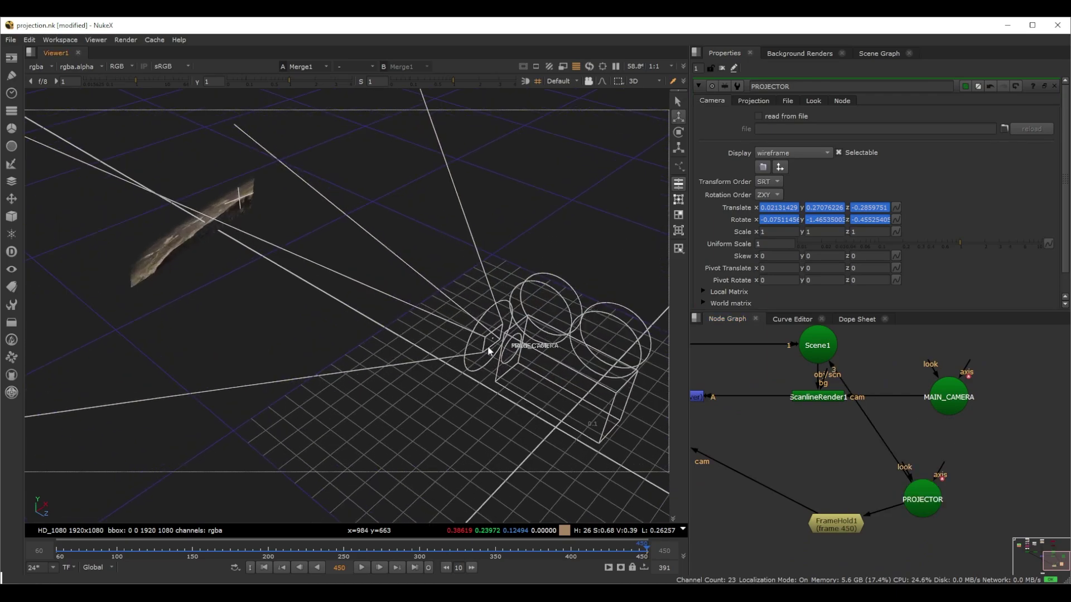
pyautogui.scroll(4, 483, 362)
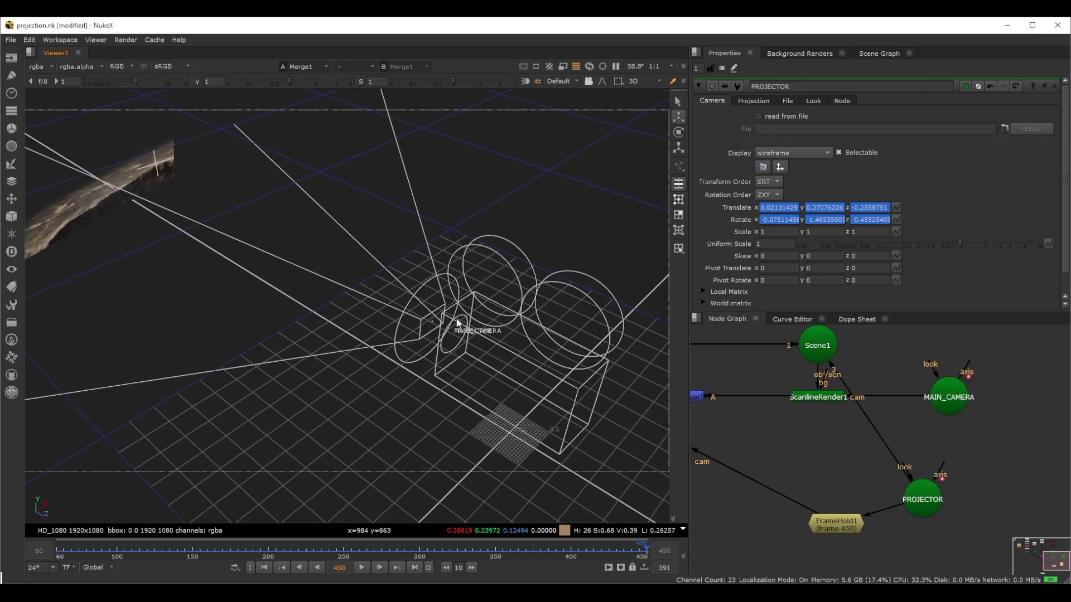
pyautogui.scroll(-3, 487, 301)
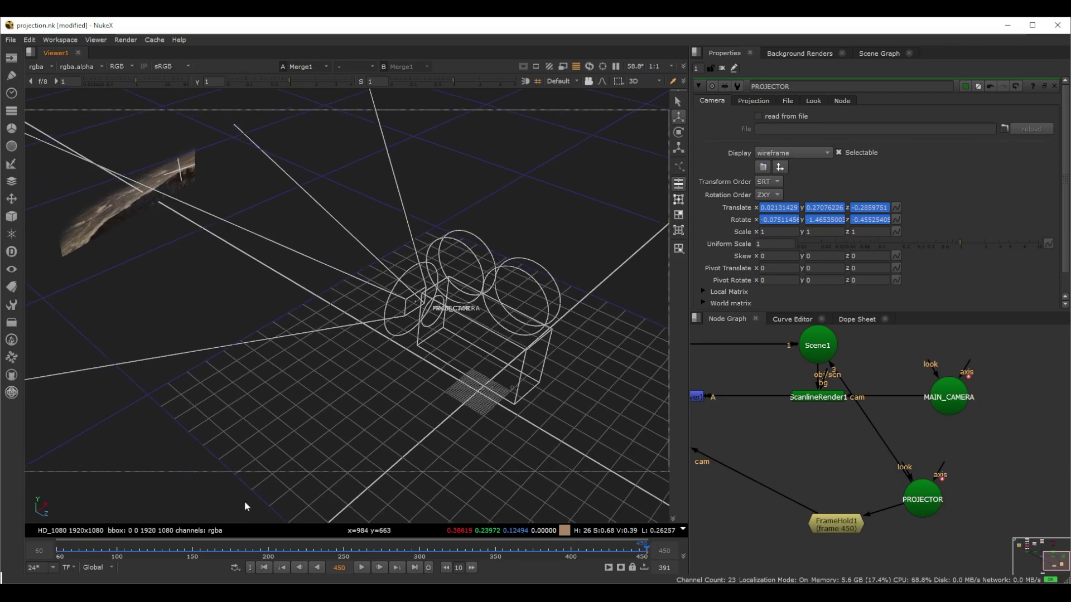
pyautogui.click(266, 568)
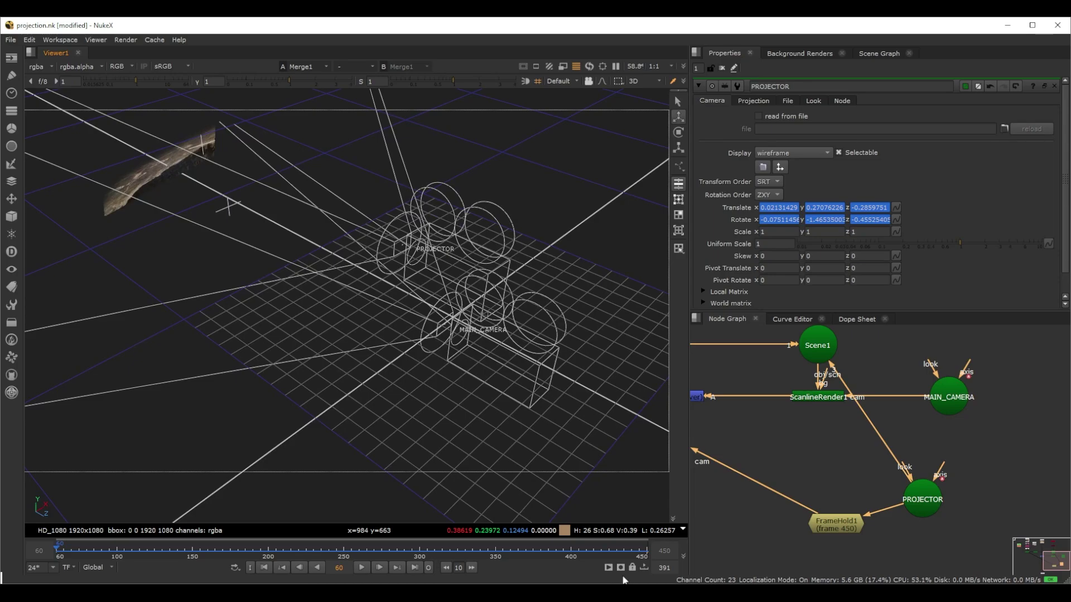
pyautogui.click(649, 552)
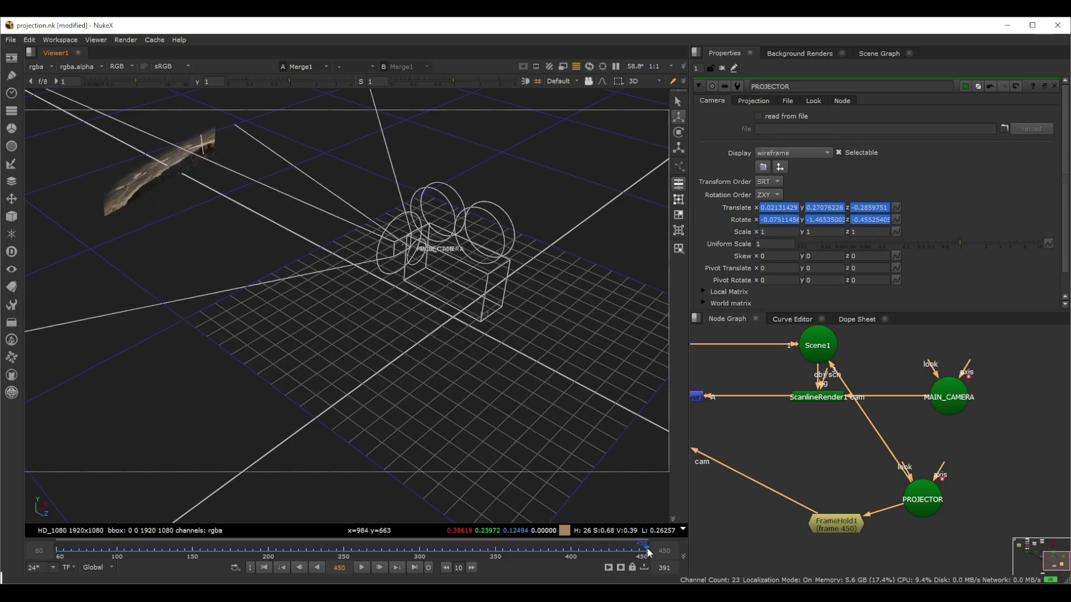
pyautogui.click(267, 568)
pyautogui.click(362, 568)
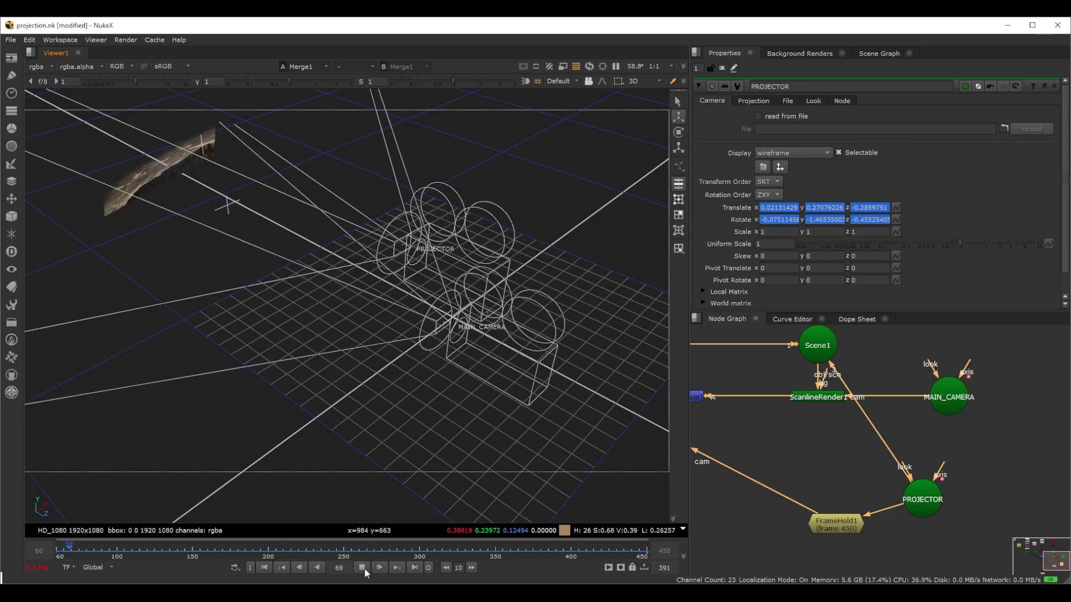
pyautogui.click(414, 568)
# Step: Review the projection node tree and return the viewer to the 2D composite of Merge1
pyautogui.scroll(-4, 769, 446)
pyautogui.moveTo(700, 417); pyautogui.dragTo(849, 468, button='middle')
pyautogui.scroll(2, 805, 433)
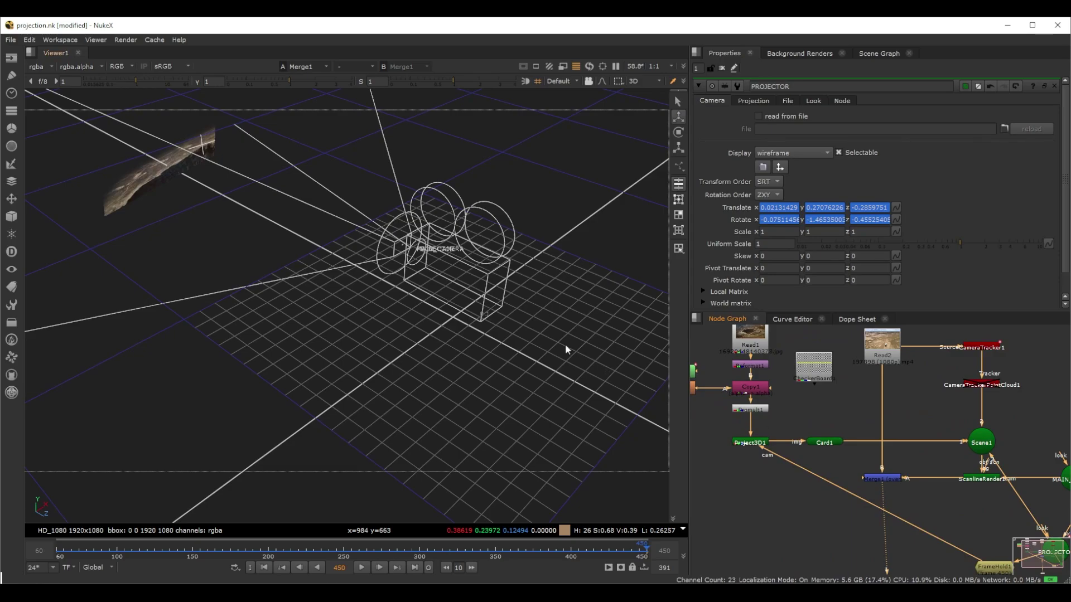
pyautogui.scroll(-4, 885, 450)
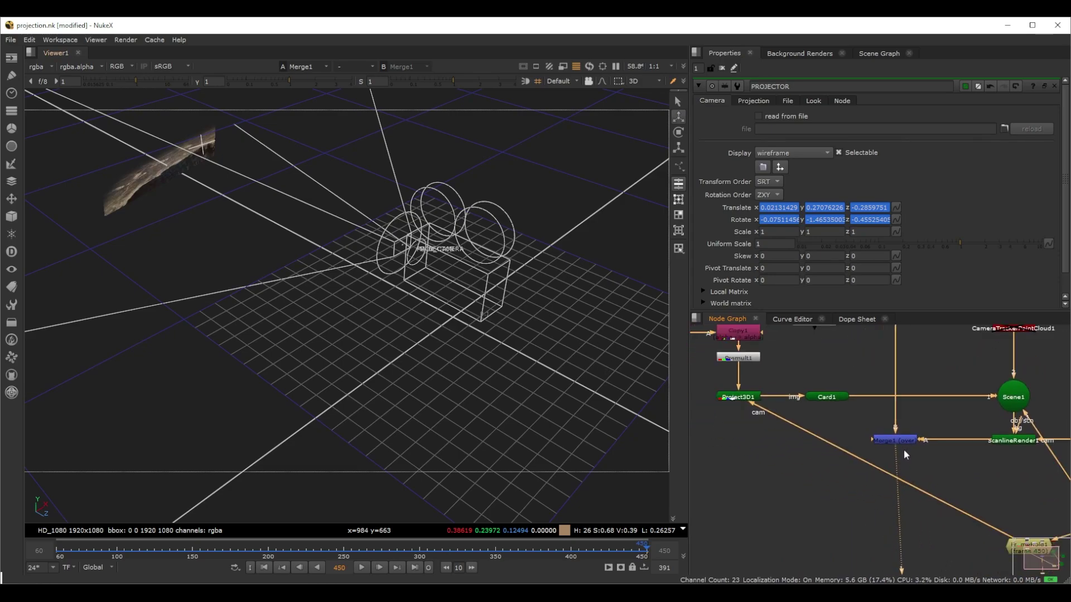
pyautogui.scroll(3, 849, 393)
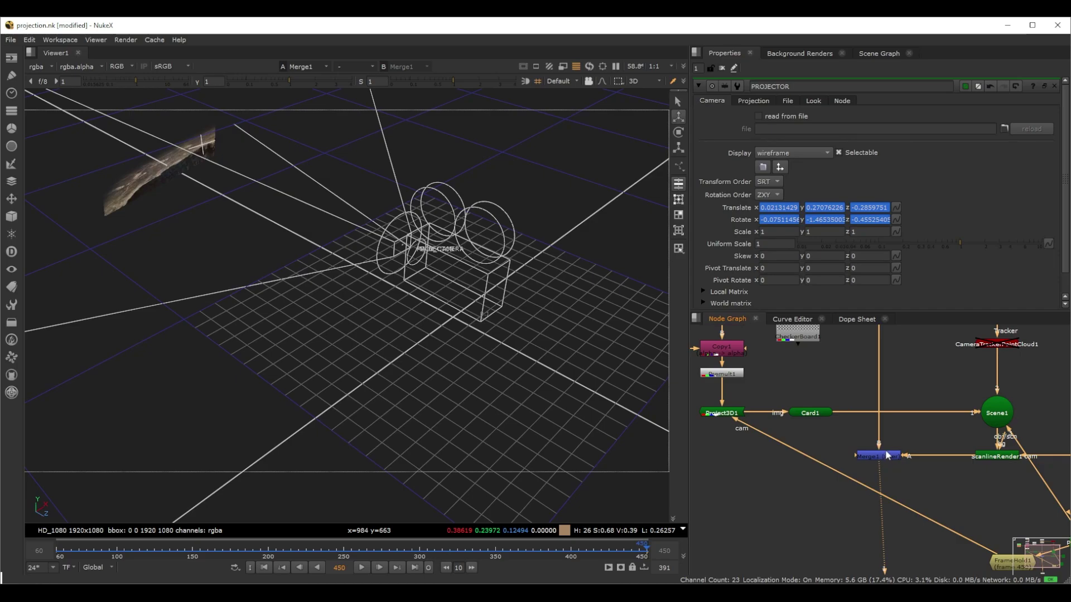
pyautogui.press('Tab')
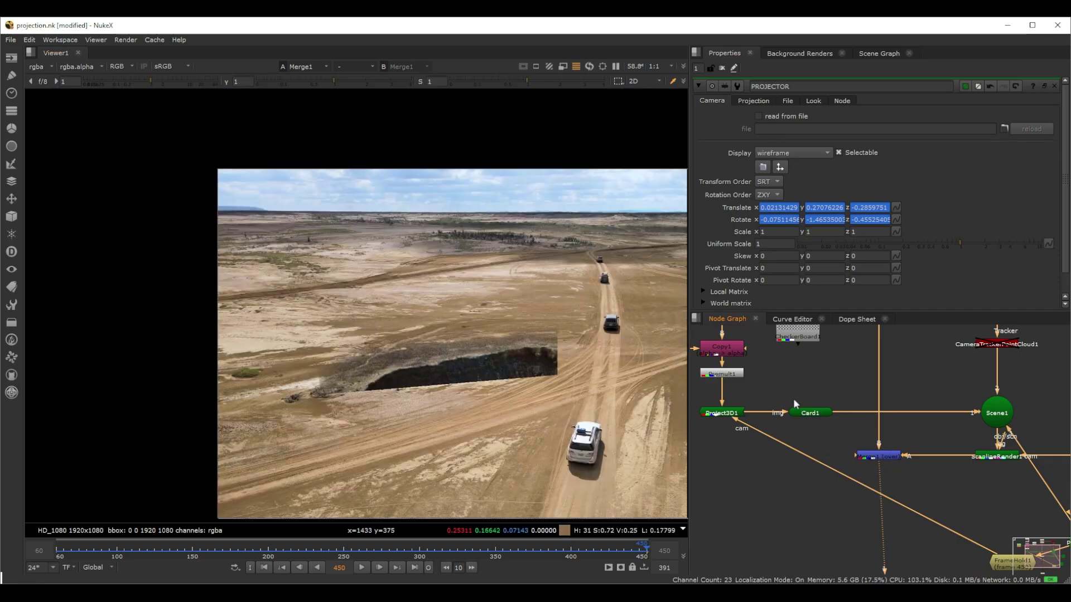
# Step: Set Card1's uniform scale to 5 so the card covers the whole projected crater
pyautogui.scroll(-2, 810, 450)
pyautogui.scroll(3, 829, 438)
pyautogui.doubleClick(827, 428)
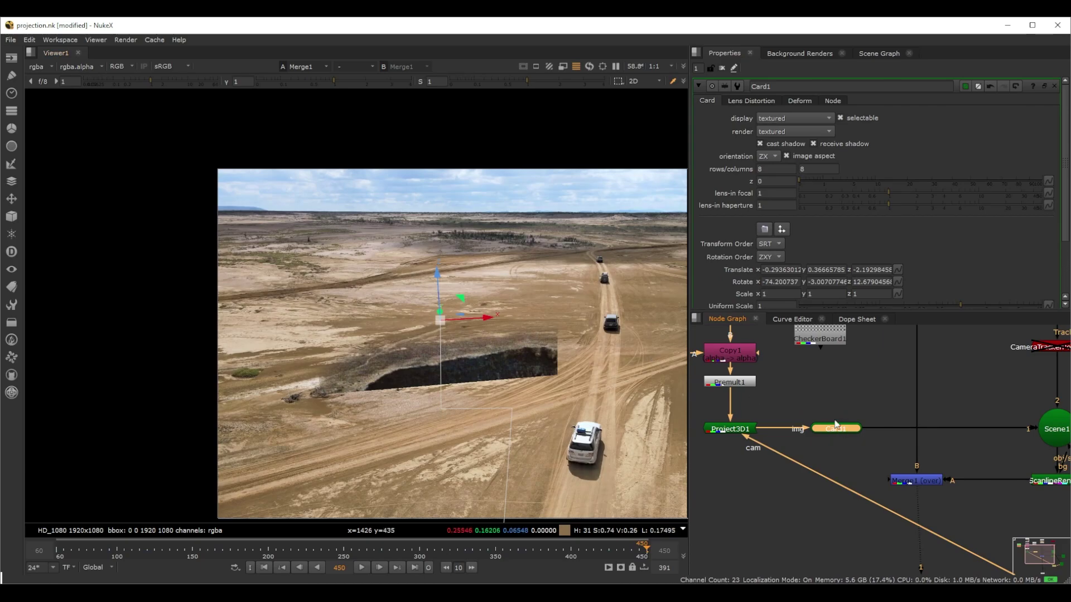
pyautogui.scroll(-5, 892, 212)
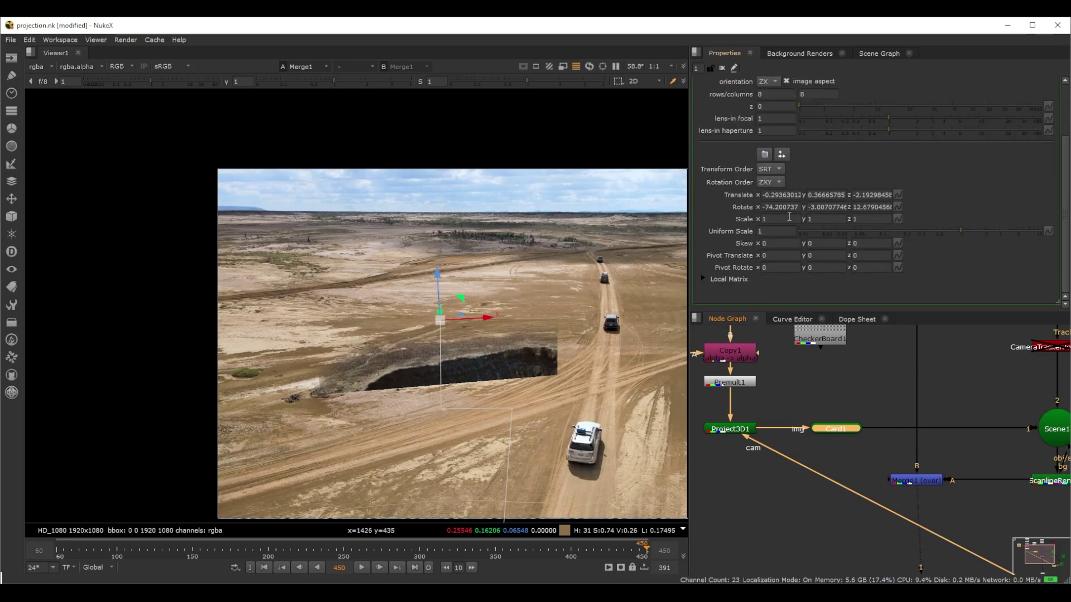
pyautogui.click(781, 232)
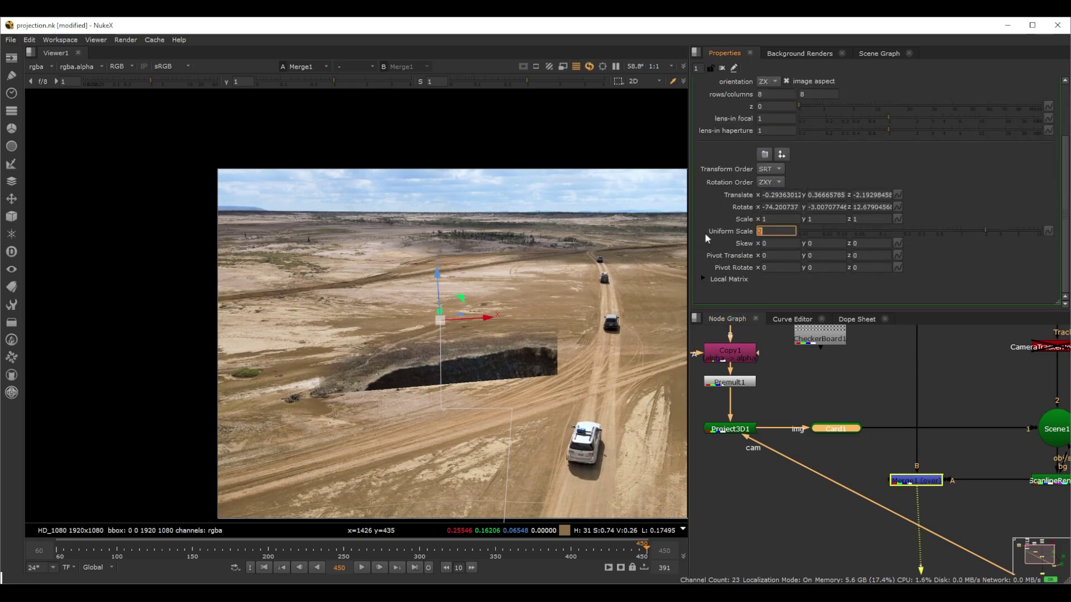
pyautogui.write('3')
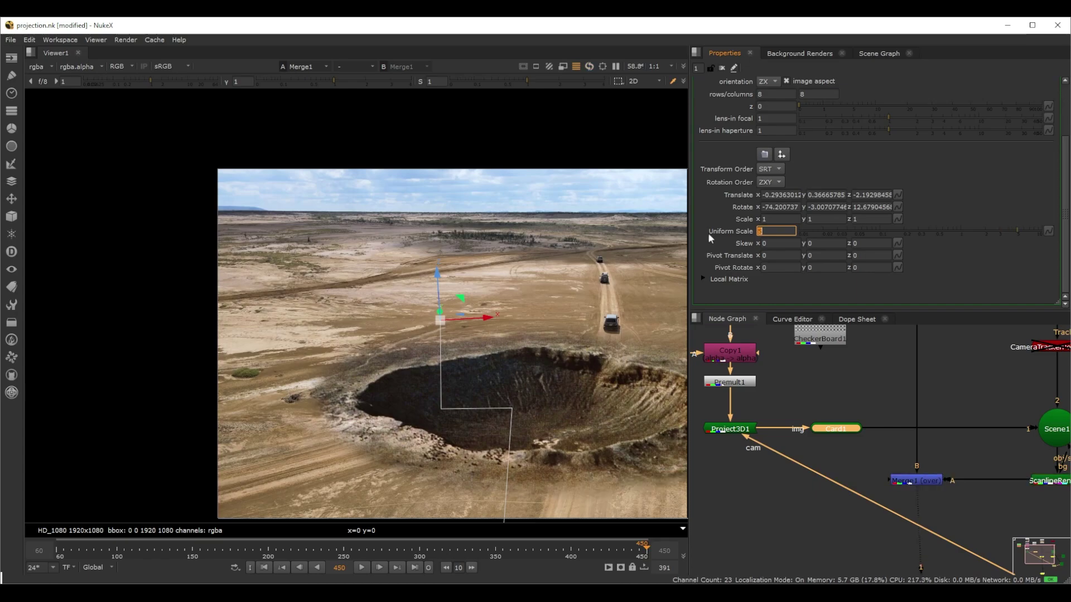
pyautogui.write('5')
pyautogui.press('Return')
# Step: Disable the crop option on Project3D1
pyautogui.doubleClick(742, 430)
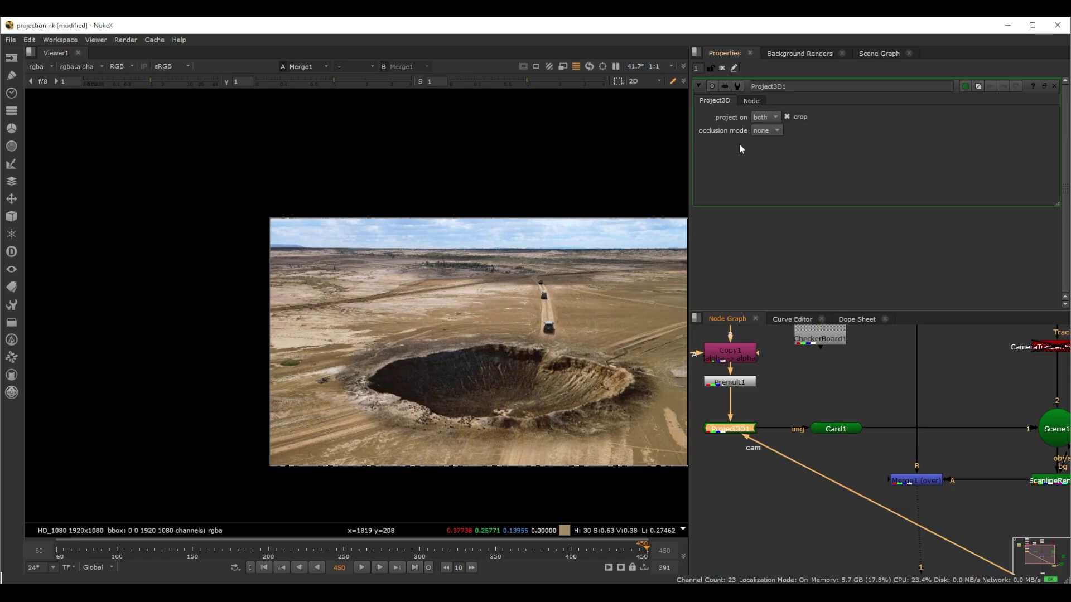
pyautogui.click(796, 119)
pyautogui.scroll(2, 538, 355)
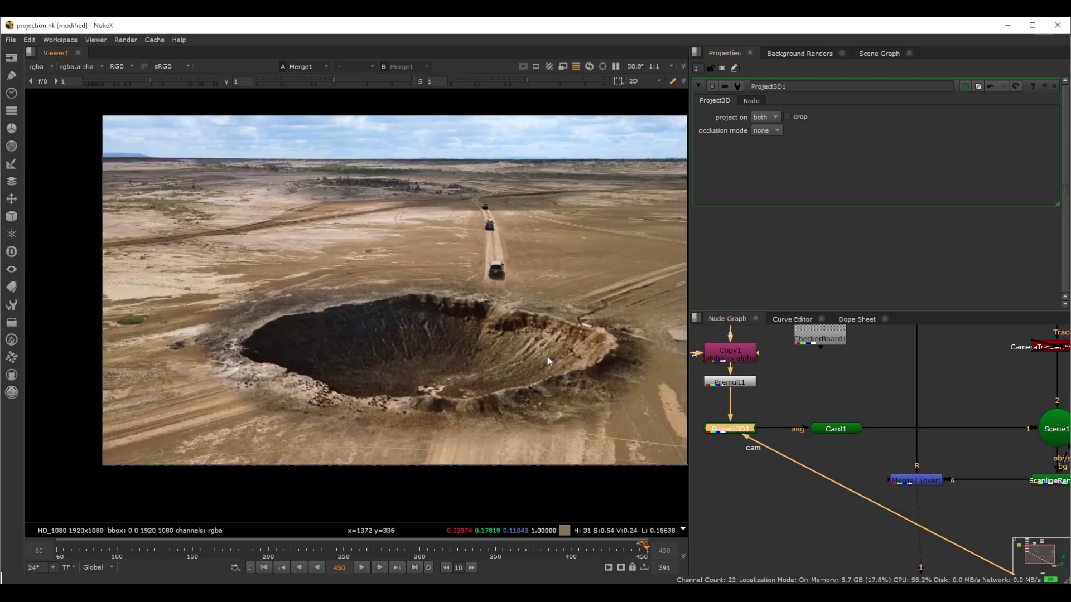
pyautogui.moveTo(547, 356); pyautogui.dragTo(540, 363, button='middle')
# Step: Insert a Transform node between Premult1 and Project3D1
pyautogui.moveTo(859, 417); pyautogui.dragTo(879, 446, button='middle')
pyautogui.scroll(-2, 879, 445)
pyautogui.scroll(2, 772, 408)
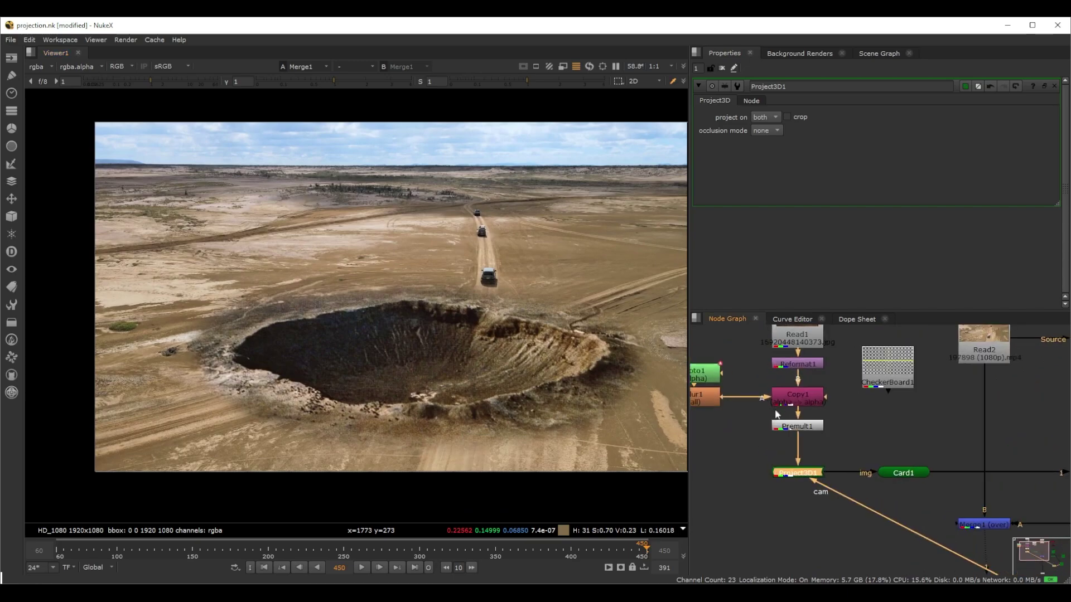
pyautogui.scroll(1, 776, 413)
pyautogui.doubleClick(929, 484)
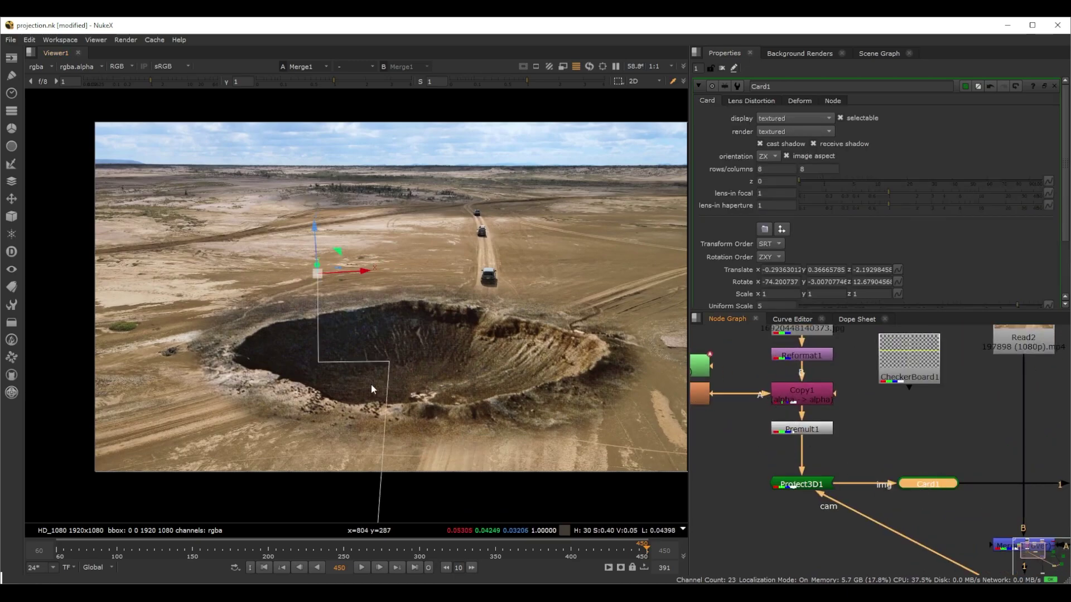
pyautogui.click(813, 429)
pyautogui.press('t')
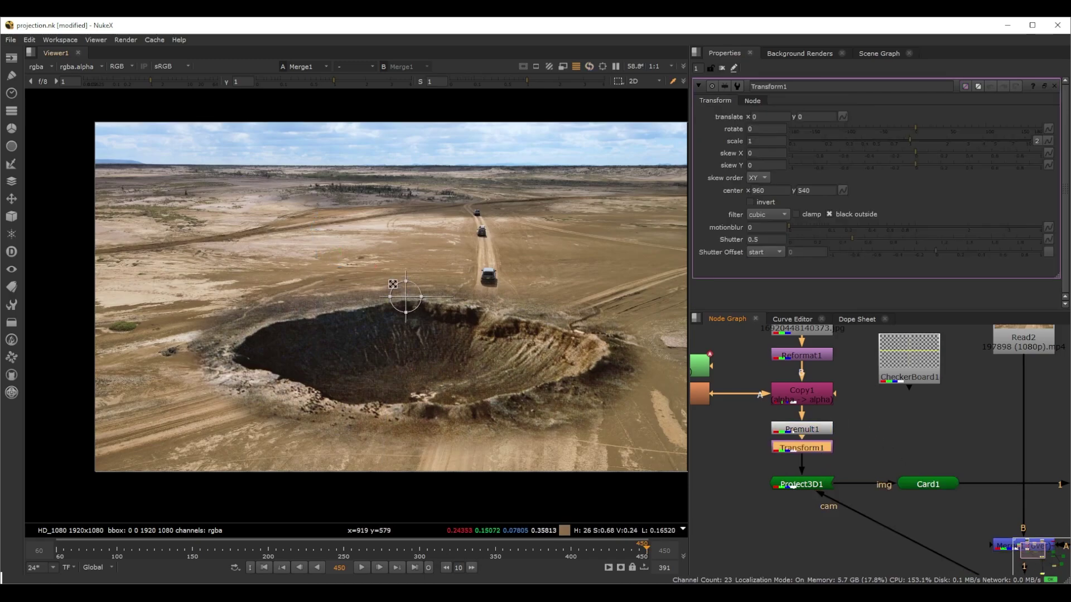
# Step: Scale the crater image to 0.5 with Transform1 around a pivot near the crater and adjust its position
pyautogui.keyDown('ctrl'); pyautogui.moveTo(406, 297); pyautogui.dragTo(327, 292); pyautogui.keyUp('ctrl')
pyautogui.doubleClick(772, 140)
pyautogui.write('0.5')
pyautogui.press('Return')
pyautogui.scroll(3, 334, 258)
pyautogui.moveTo(334, 257); pyautogui.dragTo(437, 315, button='middle')
pyautogui.moveTo(423, 371)
pyautogui.mouseDown()
pyautogui.moveTo(451, 338)
pyautogui.moveTo(426, 356)
pyautogui.moveTo(435, 356)
pyautogui.mouseUp()
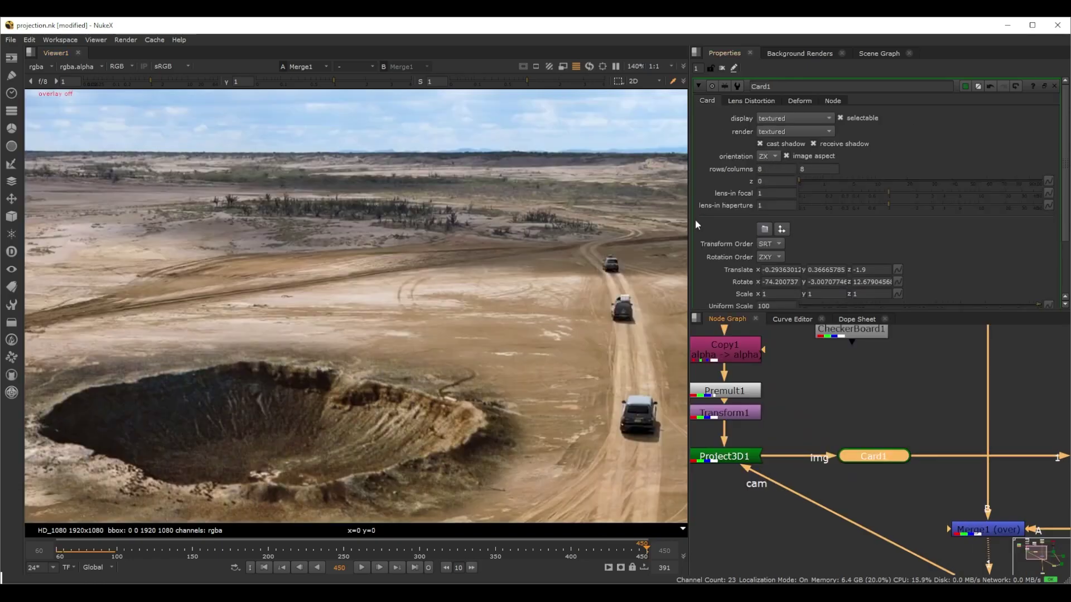
# Step: Inspect Card1 in the 3D view and set its orientation to XY
pyautogui.press('Tab')
pyautogui.scroll(-8, 328, 339)
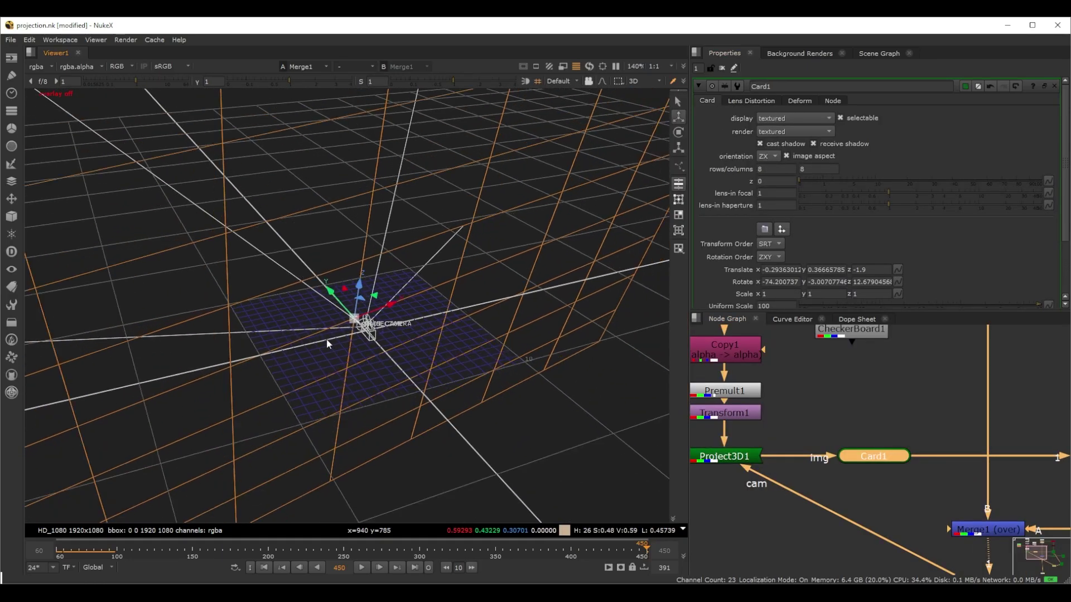
pyautogui.keyDown('ctrl'); pyautogui.moveTo(303, 433); pyautogui.dragTo(401, 393); pyautogui.keyUp('ctrl')
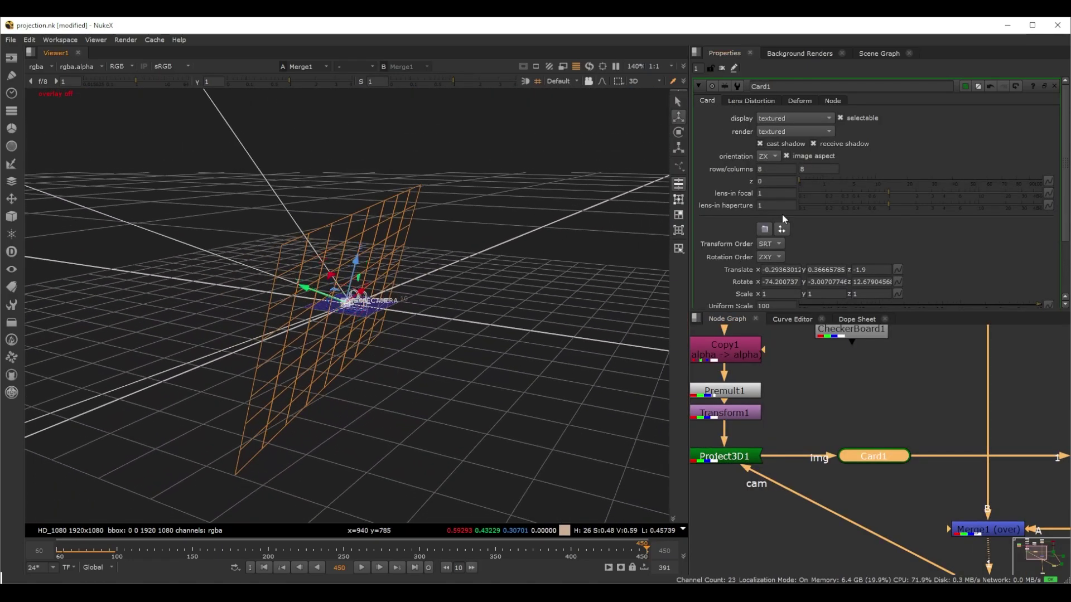
pyautogui.click(774, 157)
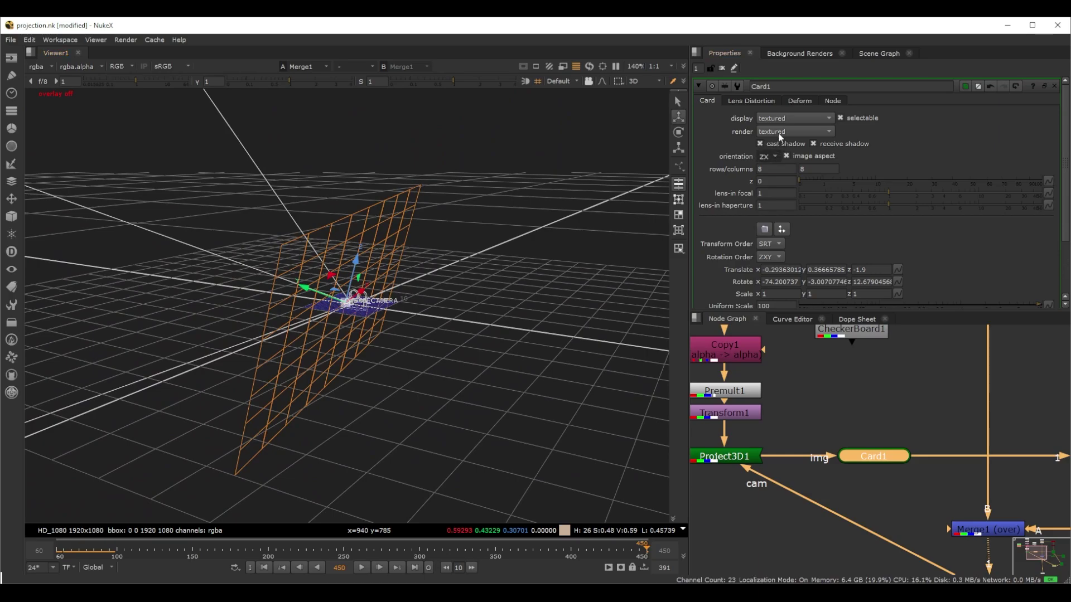
pyautogui.click(774, 142)
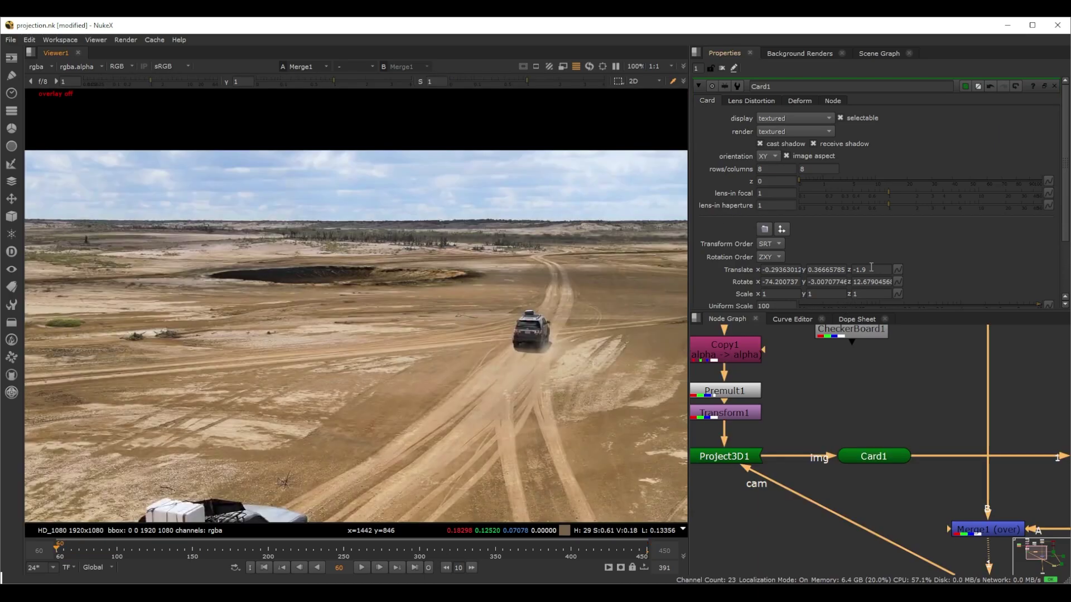
# Step: Adjust Card1's Translate z through trial values such as -5 and -3.0 and settle on -2.3
pyautogui.doubleClick(872, 268)
pyautogui.press('BackSpace')
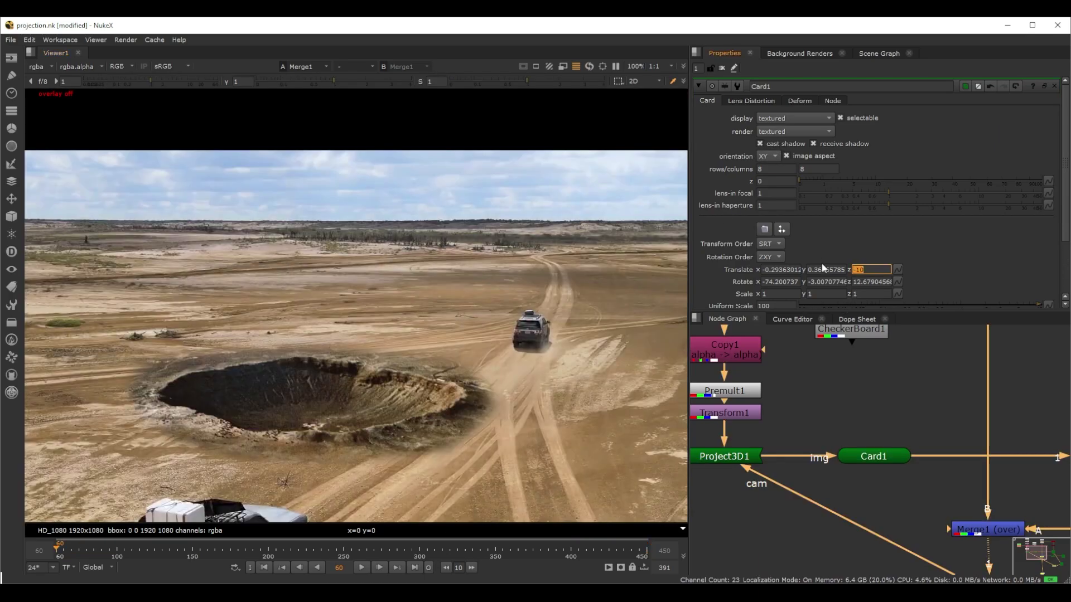
pyautogui.write('-5')
pyautogui.press('Return')
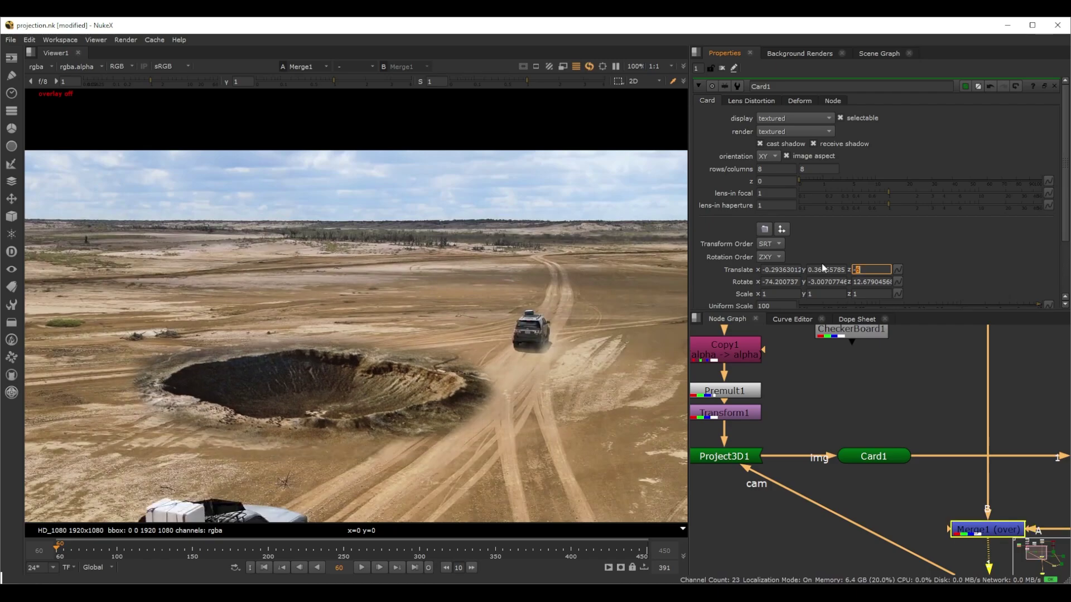
pyautogui.write('-3.0')
pyautogui.press('Up')
pyautogui.press('Up')
pyautogui.press('Up')
pyautogui.press('Up')
pyautogui.press('Up')
pyautogui.press('Up')
pyautogui.press('Up')
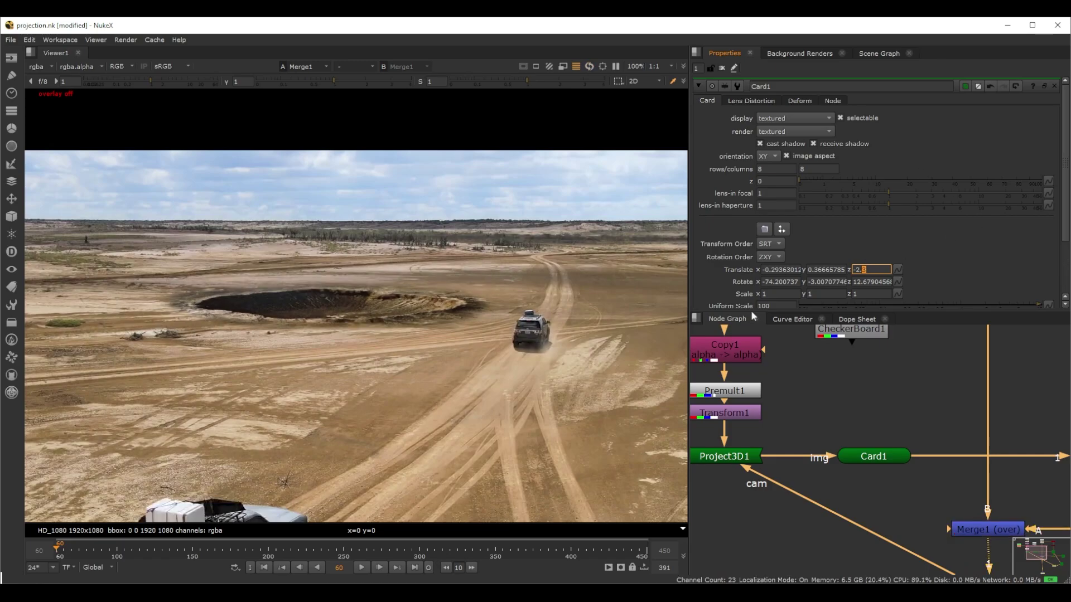
# Step: Check how the projected crater sits on the ground at frames 450 and 60
pyautogui.click(414, 567)
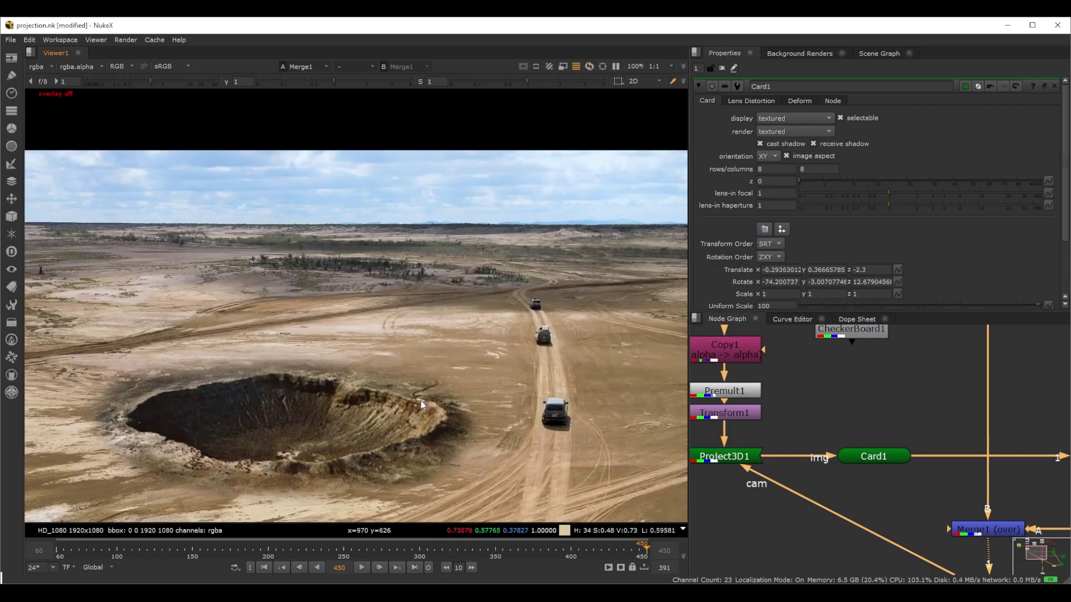
pyautogui.scroll(-1, 473, 362)
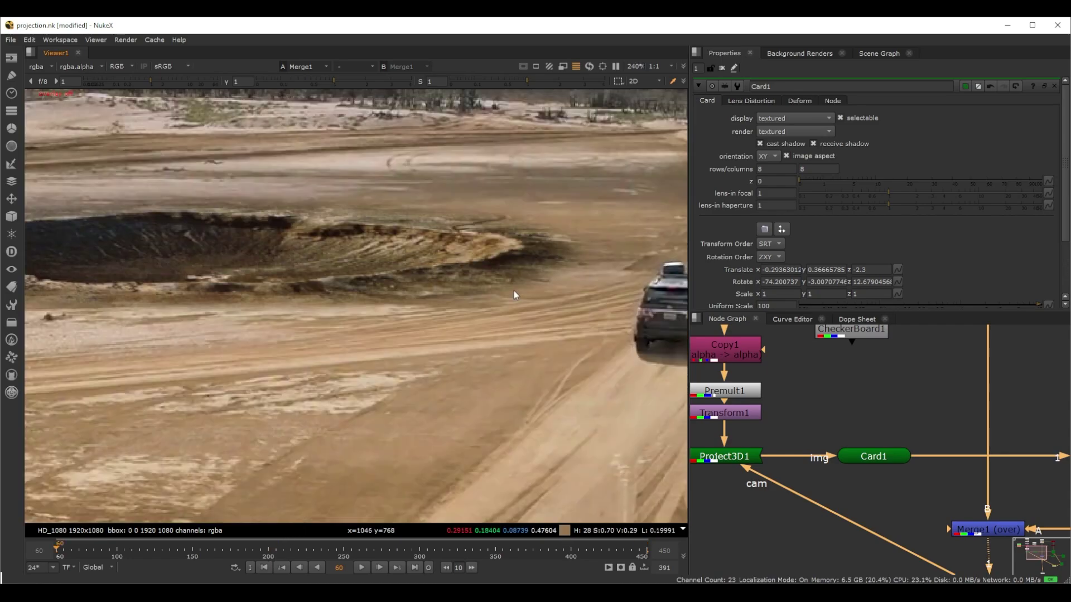
pyautogui.scroll(-1, 507, 292)
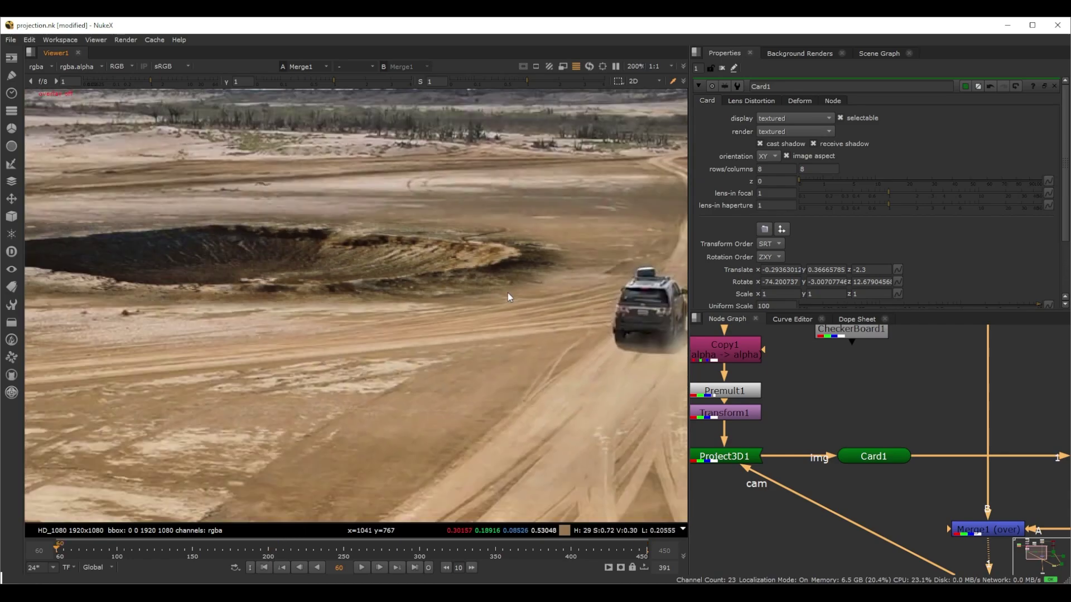
# Step: Examine the crater's edges and how they blend into the surrounding ground at the last frame, 450
pyautogui.press('f')
pyautogui.click(414, 567)
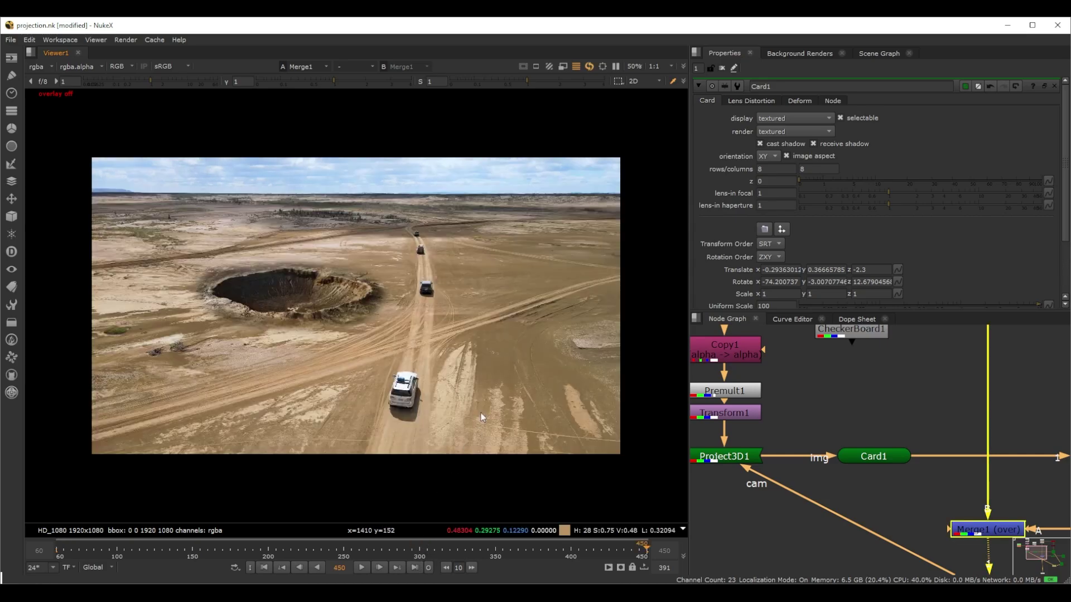
pyautogui.scroll(3, 320, 314)
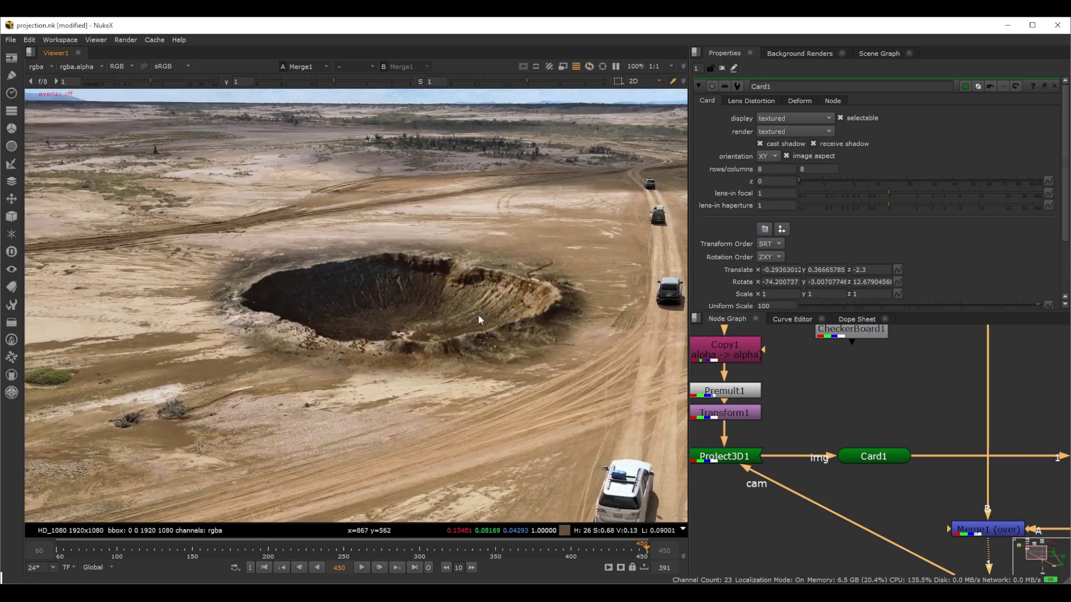
pyautogui.scroll(2, 425, 319)
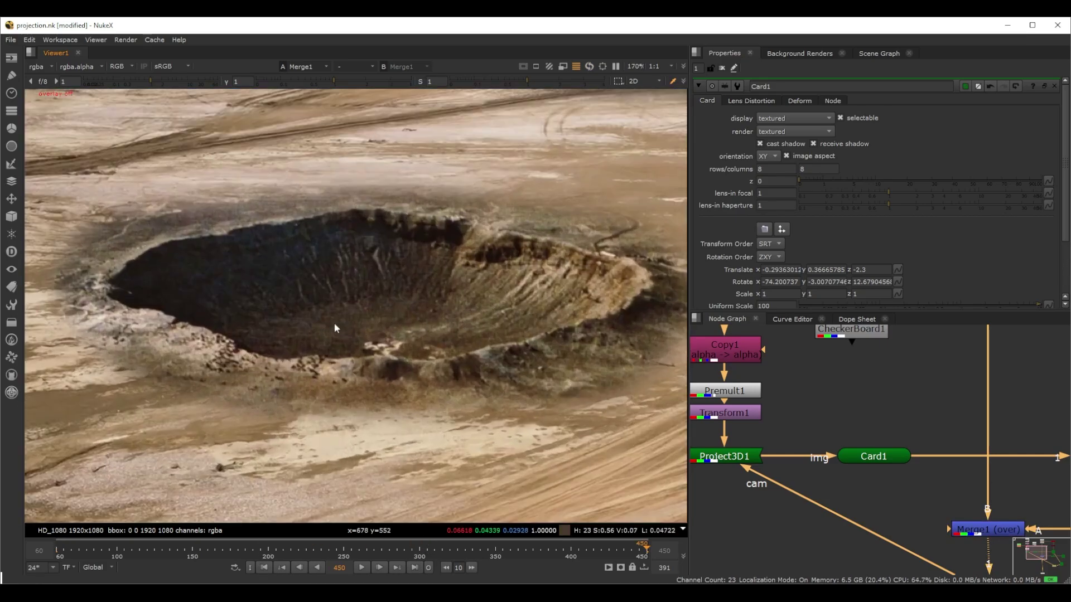
pyautogui.scroll(-2, 315, 315)
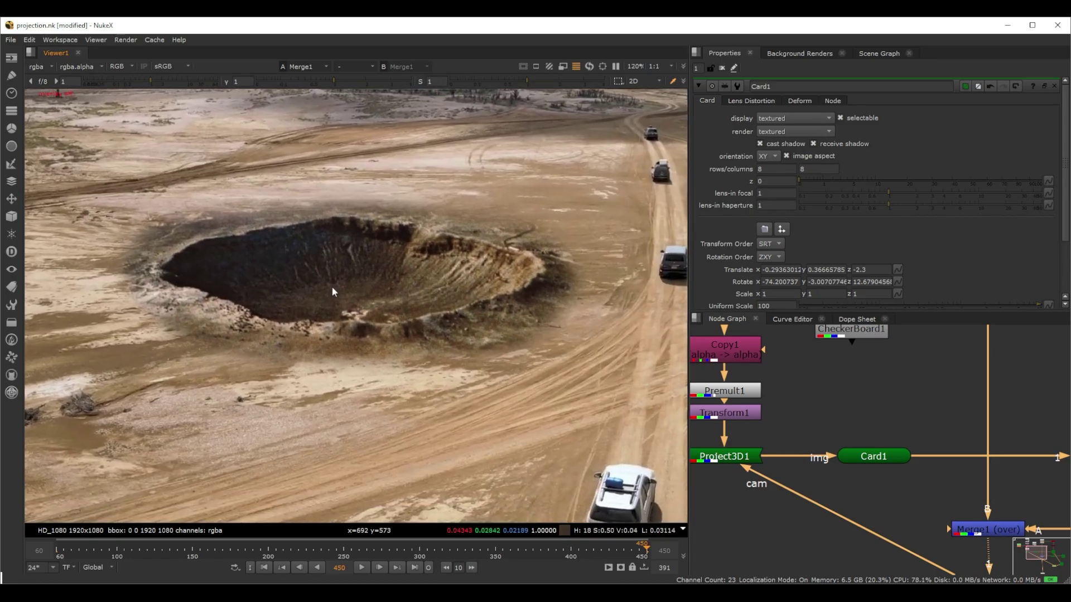
pyautogui.scroll(-1, 413, 308)
pyautogui.moveTo(446, 316); pyautogui.dragTo(426, 293, button='middle')
pyautogui.press('f')
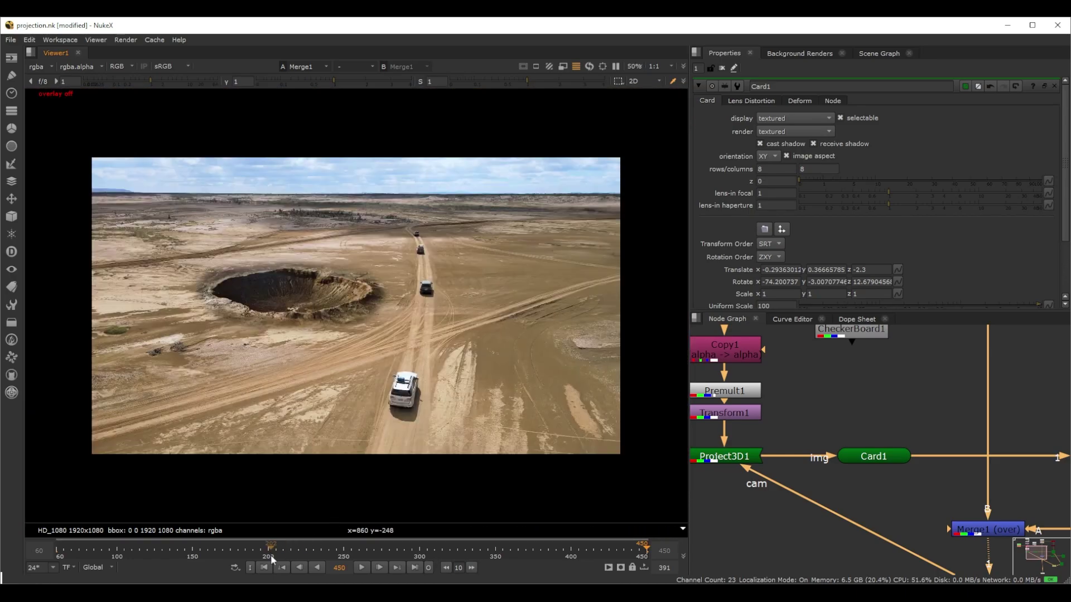
# Step: Compare the crater's perspective and placement at frame 60 with frame 450, both close up and in the full frame
pyautogui.click(266, 567)
pyautogui.scroll(5, 311, 241)
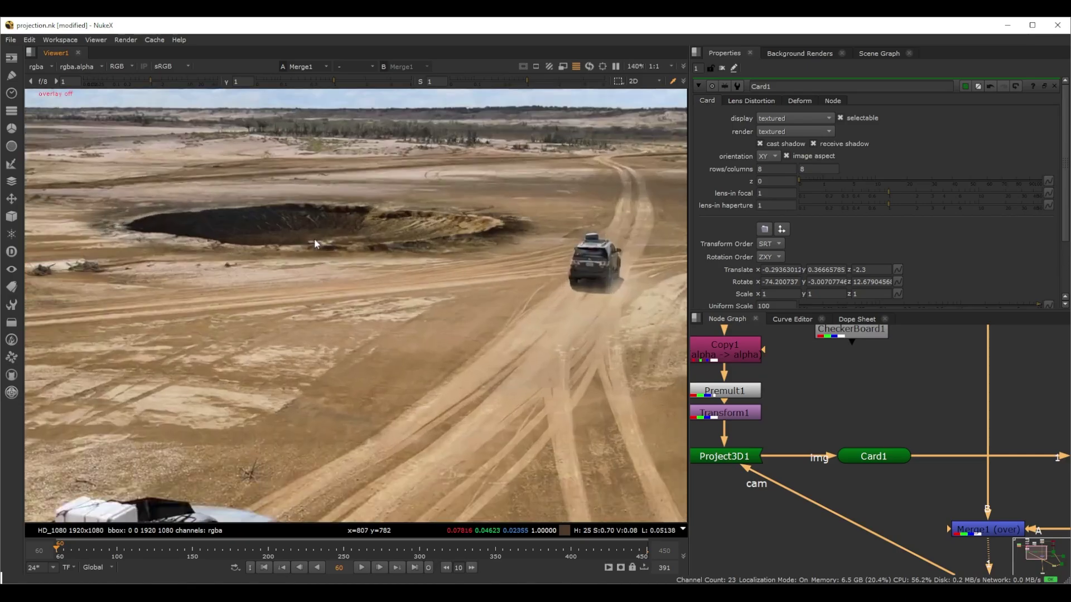
pyautogui.scroll(-5, 409, 390)
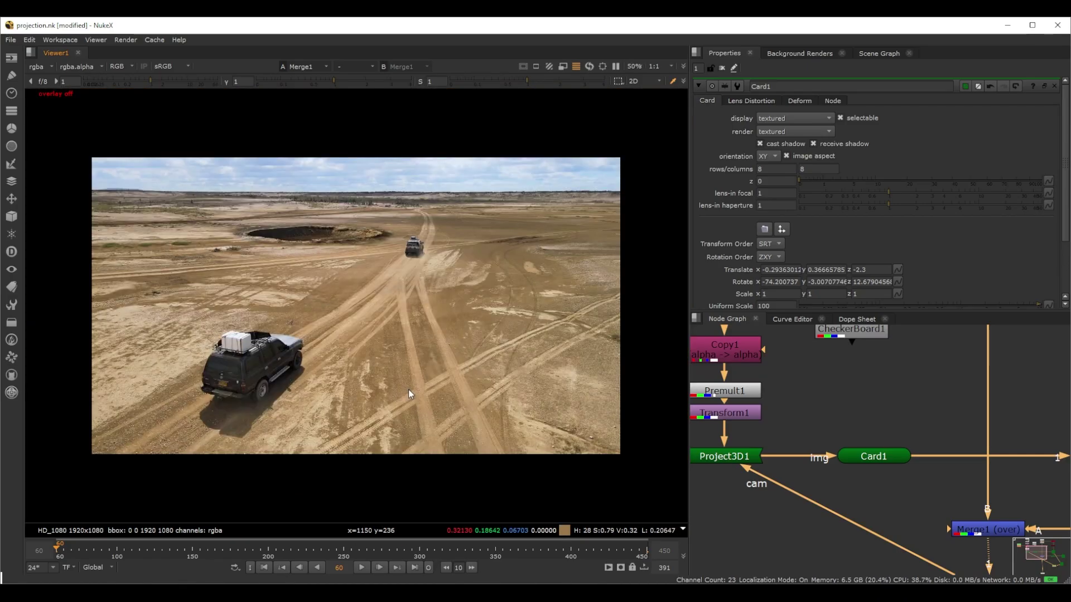
pyautogui.scroll(3, 318, 276)
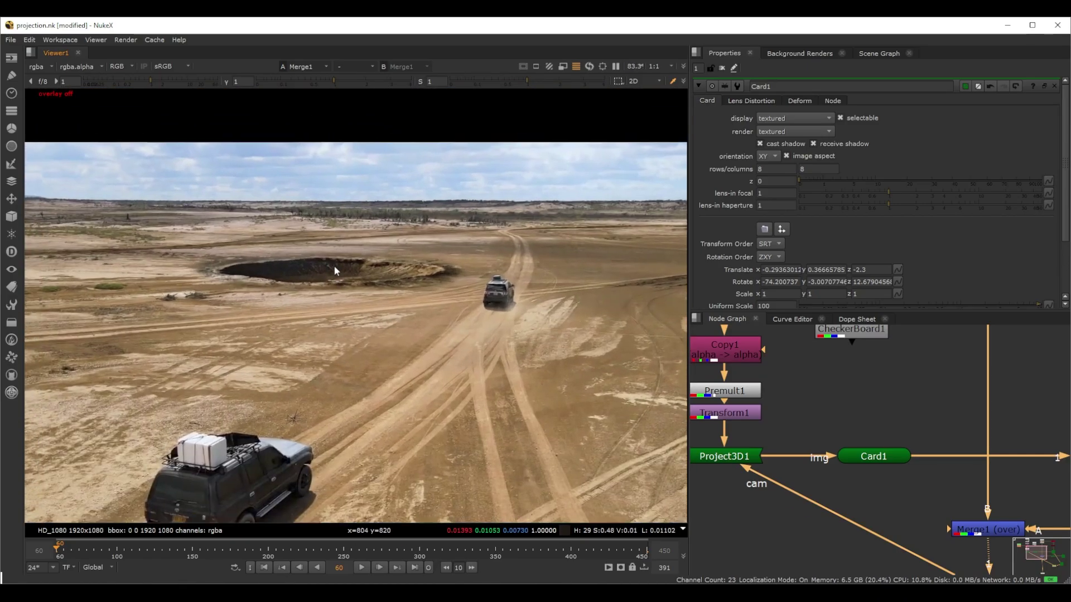
pyautogui.click(415, 568)
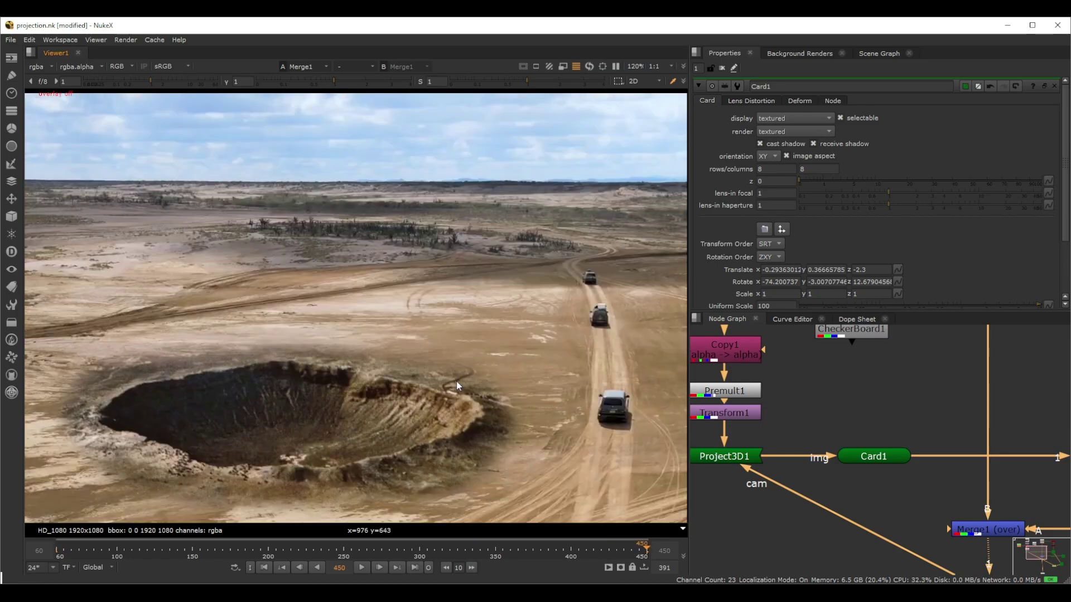
pyautogui.scroll(-3, 538, 387)
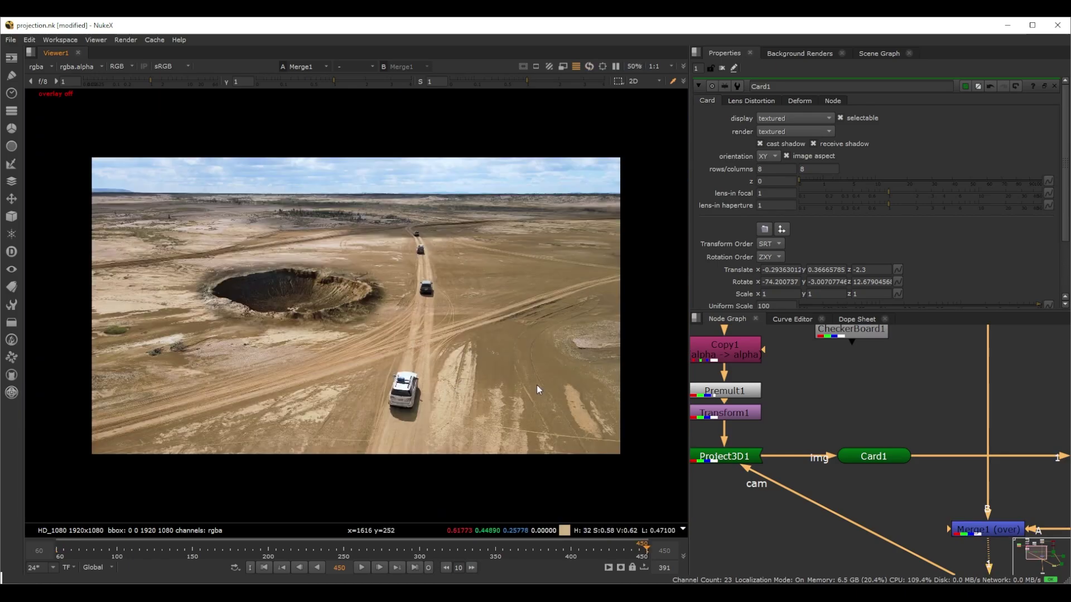
# Step: Reposition the Viewer1 node straight below Merge1 in the node graph
pyautogui.scroll(-6, 857, 430)
pyautogui.scroll(3, 925, 463)
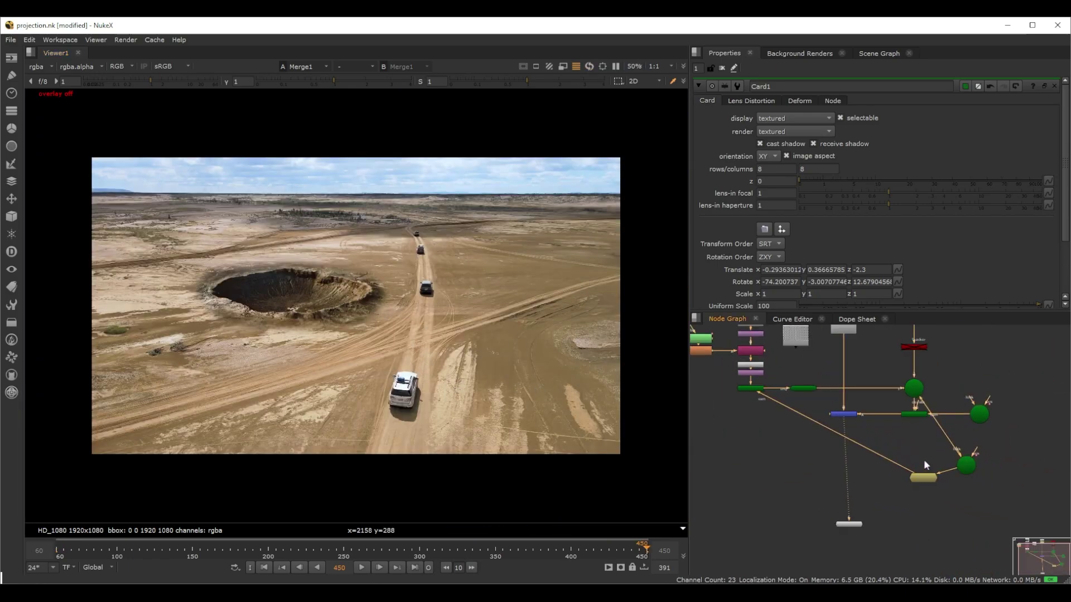
pyautogui.scroll(3, 913, 465)
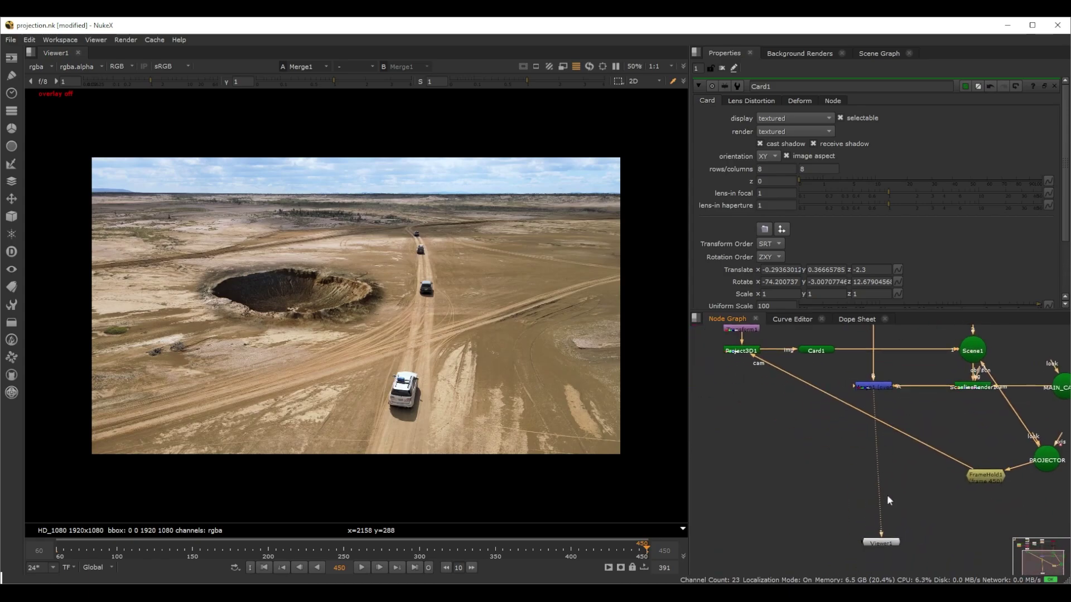
pyautogui.moveTo(880, 550)
pyautogui.mouseDown()
pyautogui.moveTo(889, 558)
pyautogui.moveTo(869, 563)
pyautogui.mouseUp()
# Step: Play the composite from frame 60 to check that the crater stays locked to the ground
pyautogui.click(264, 568)
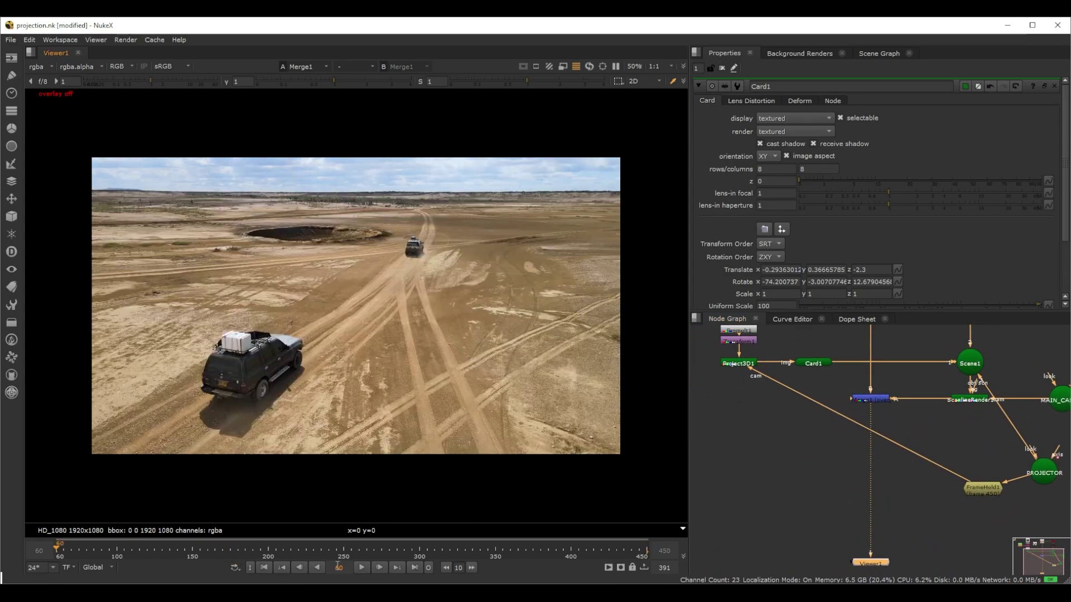
pyautogui.click(380, 567)
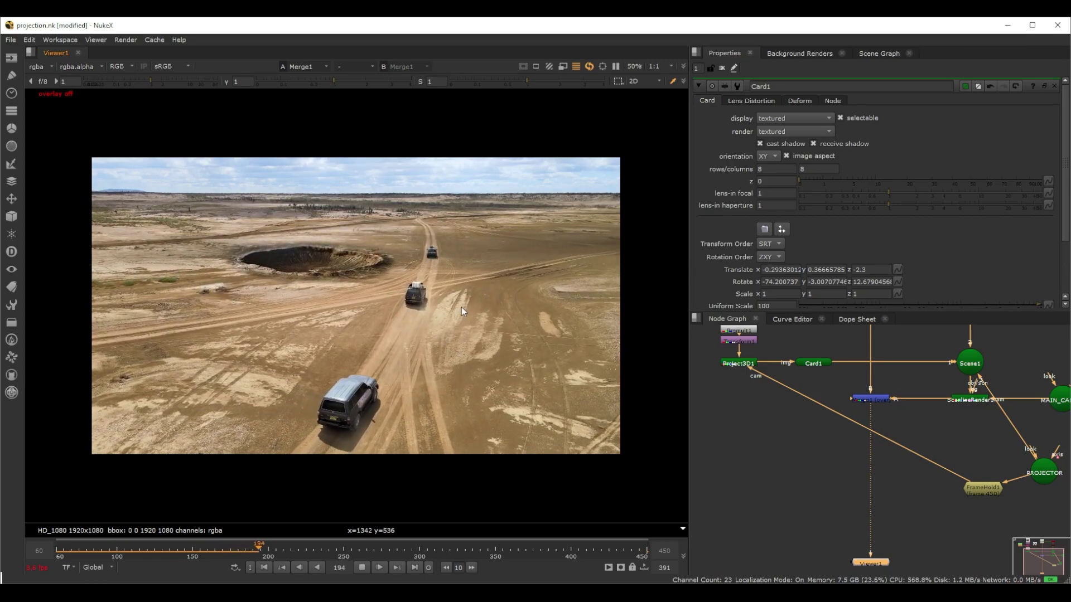
pyautogui.click(266, 568)
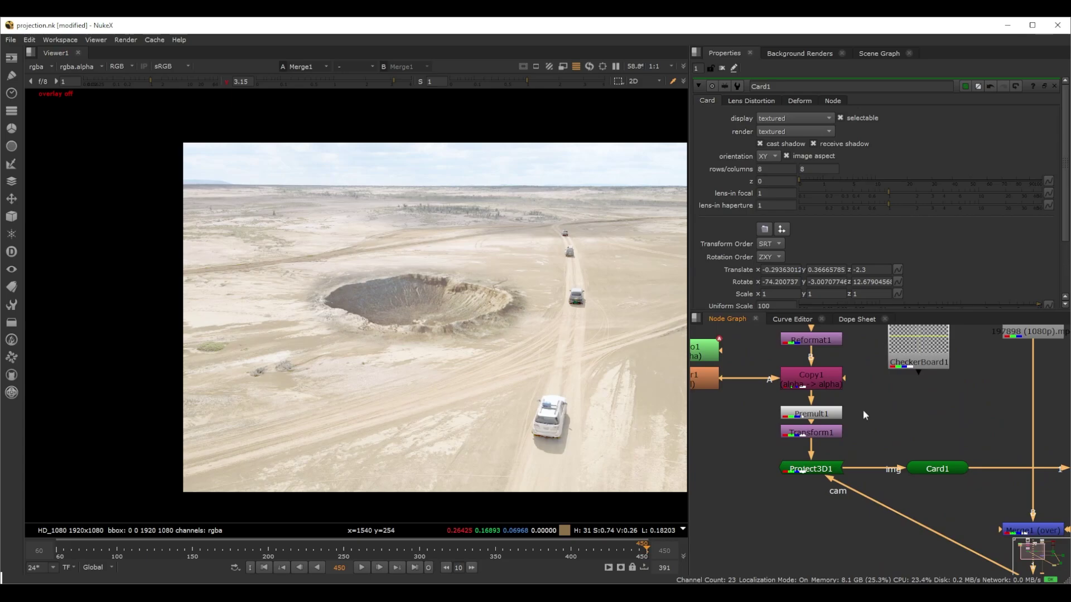
# Step: Make room below Copy1, insert a Grade node before Premult1, and raise its lift to brighten the crater's blacks
pyautogui.moveTo(864, 415); pyautogui.dragTo(757, 496)
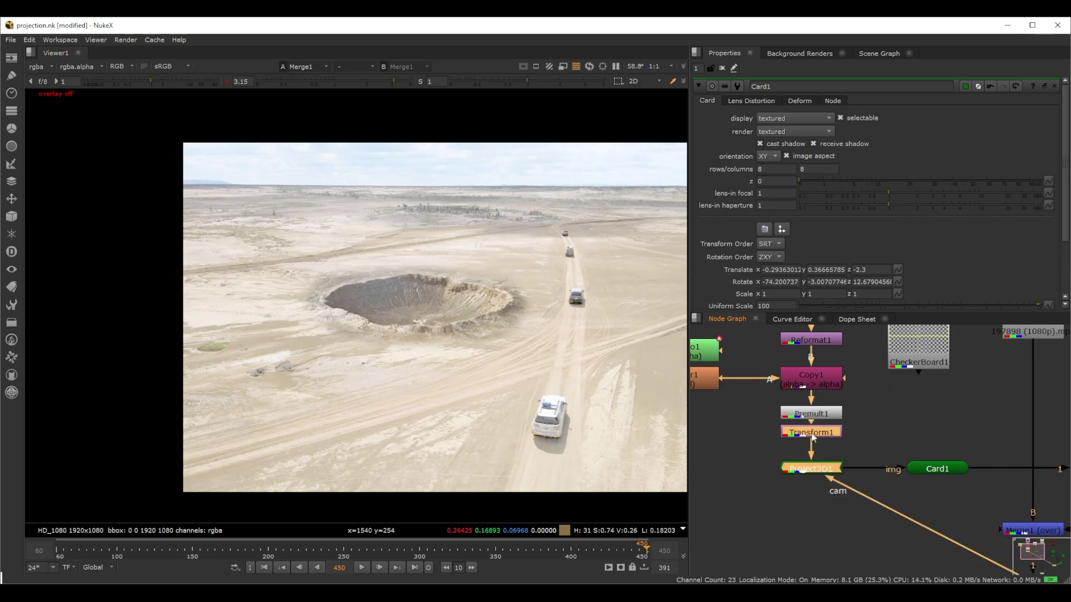
pyautogui.moveTo(813, 439); pyautogui.dragTo(810, 499)
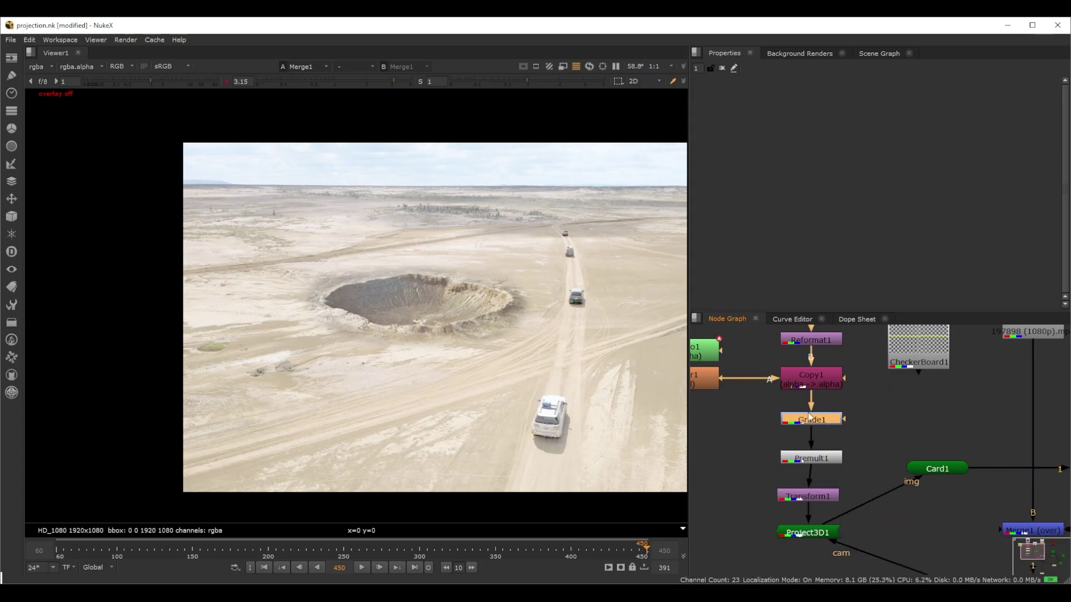
pyautogui.scroll(5, 512, 321)
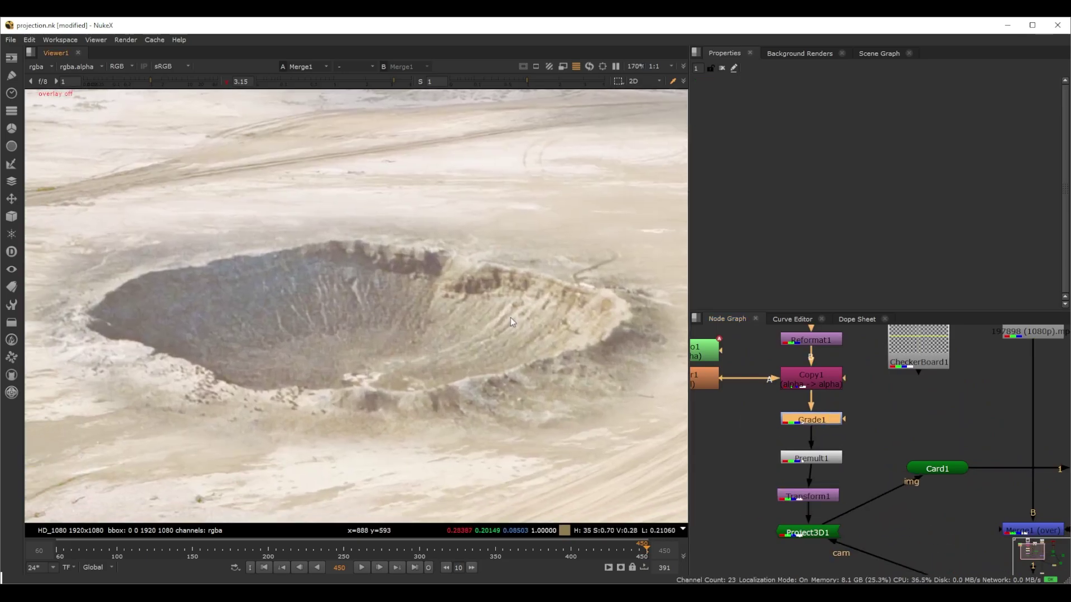
pyautogui.doubleClick(796, 418)
pyautogui.click(771, 152)
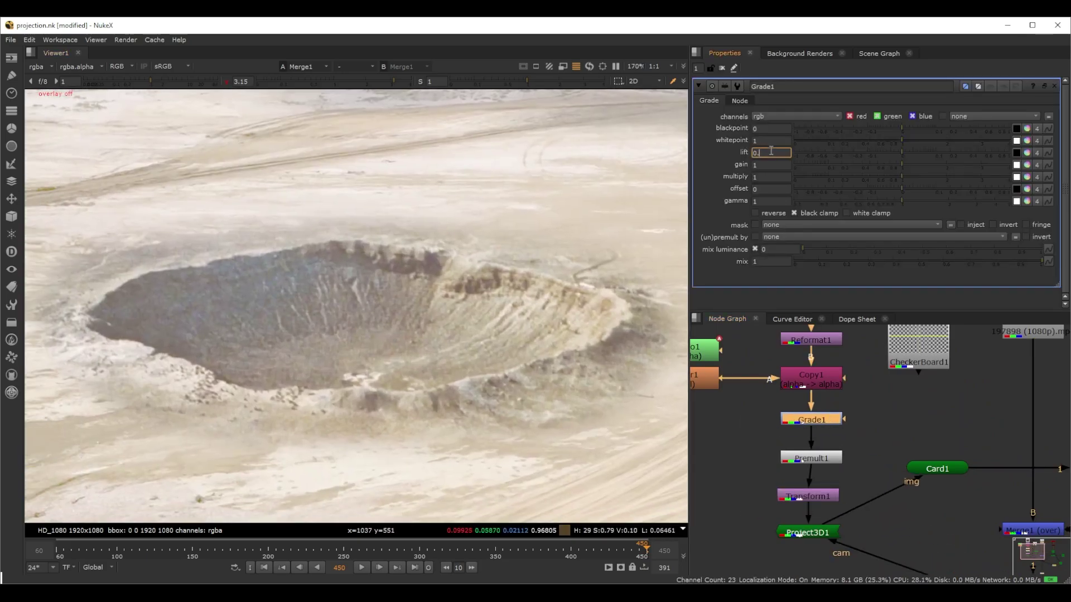
pyautogui.press('Up')
pyautogui.press('Up')
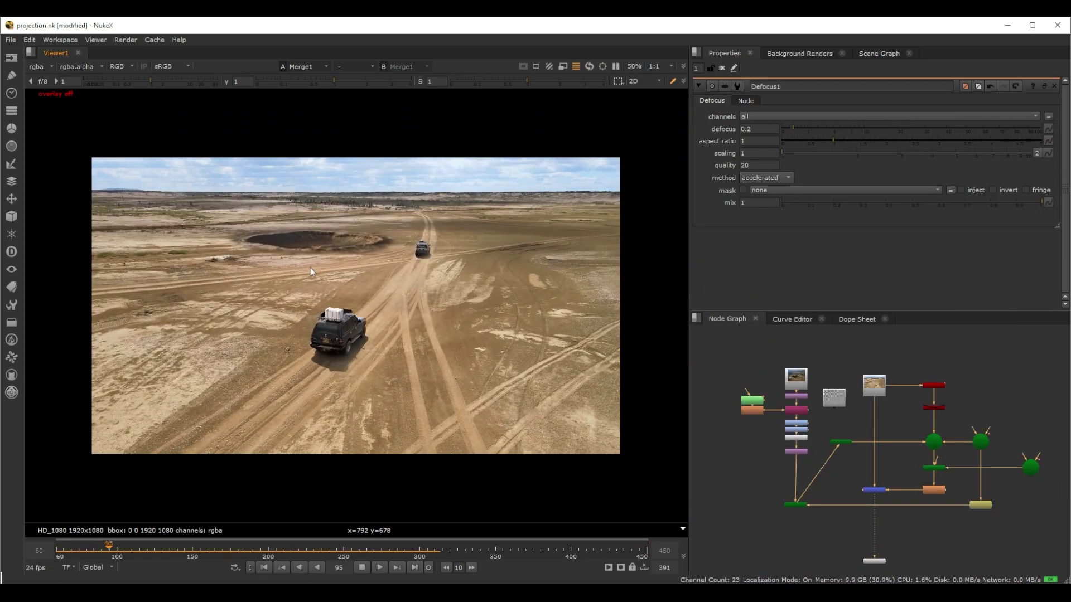
# Step: Review the playback of the graded and defocused crater composite, both close up and in the full frame
pyautogui.scroll(5, 311, 267)
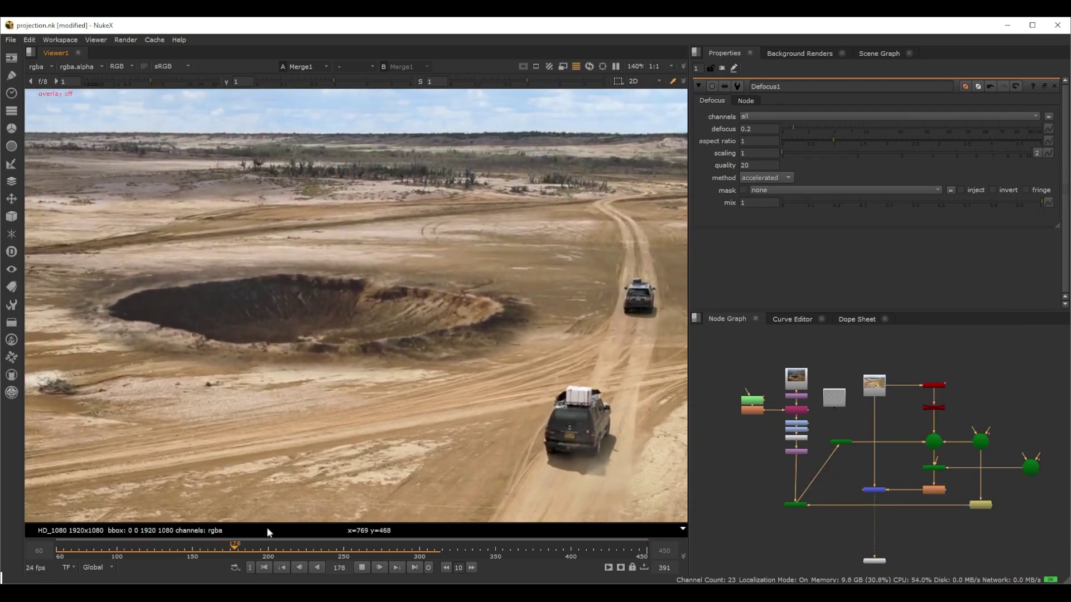
pyautogui.click(270, 566)
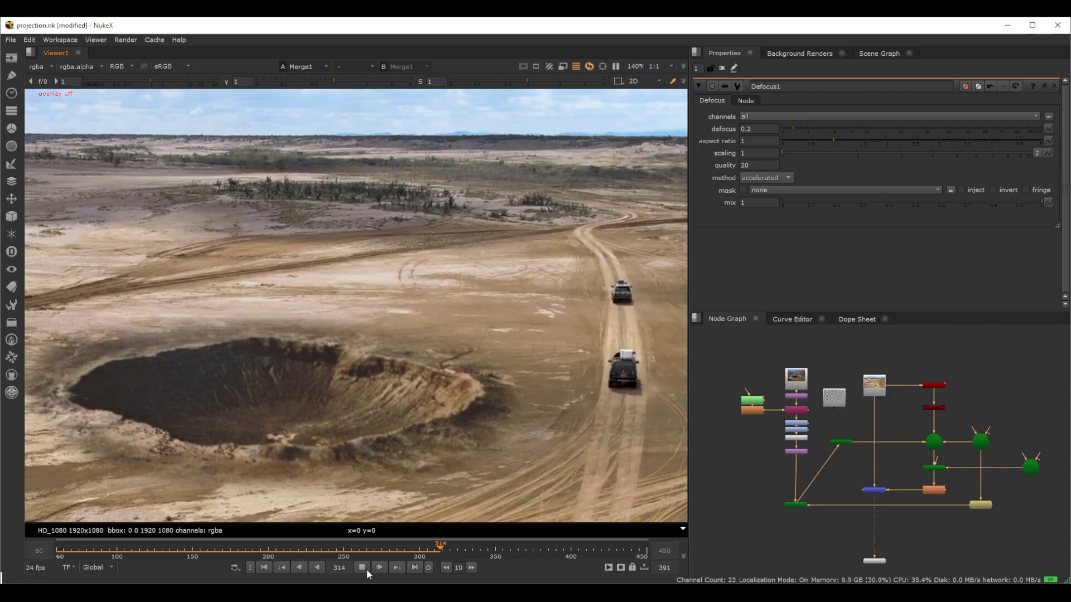
pyautogui.press('f')
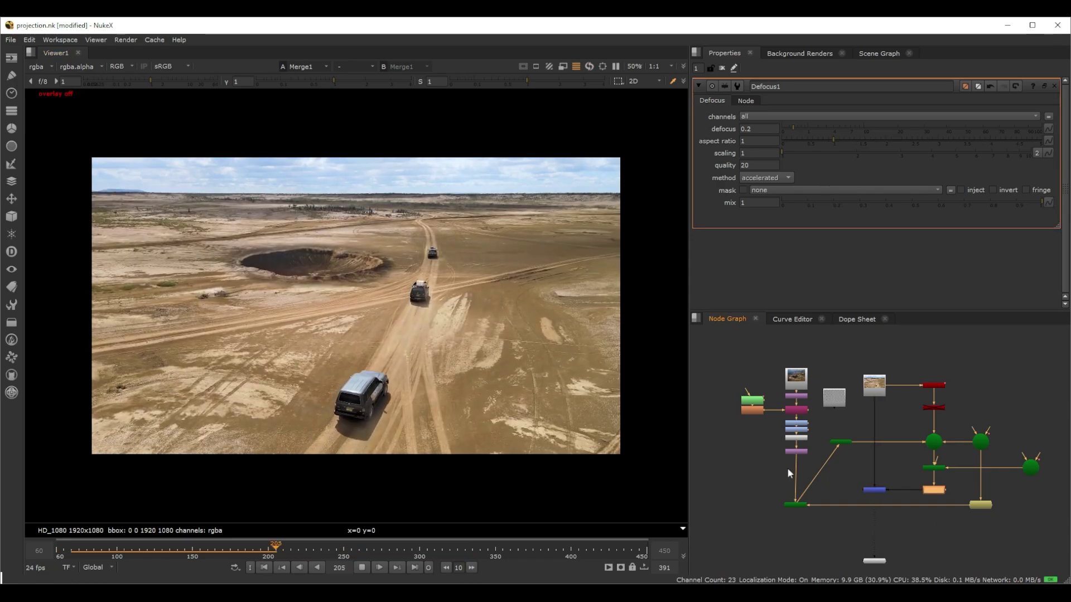
pyautogui.scroll(-2, 876, 434)
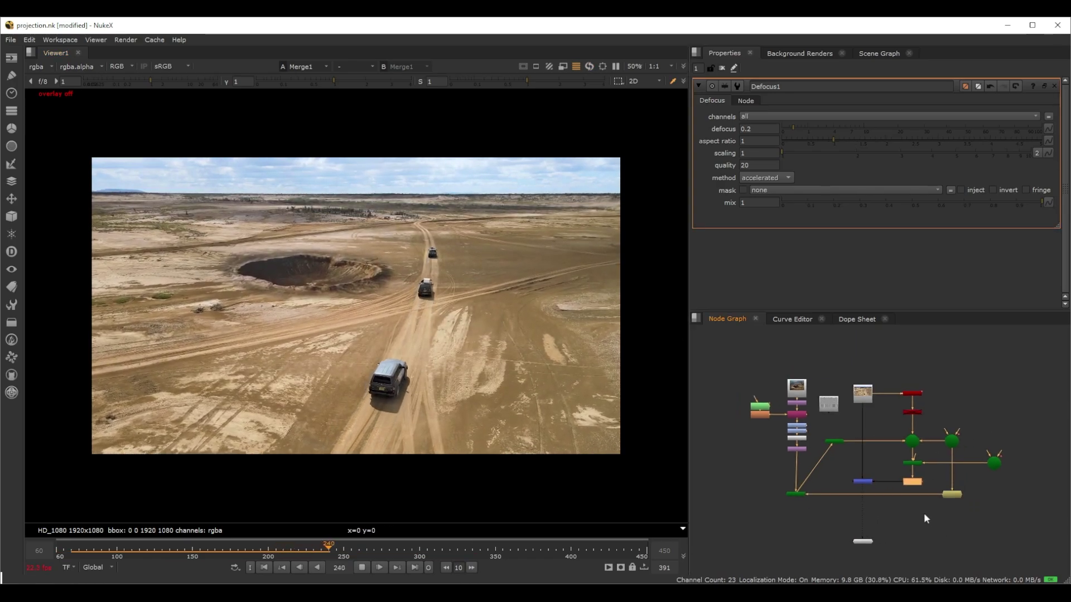